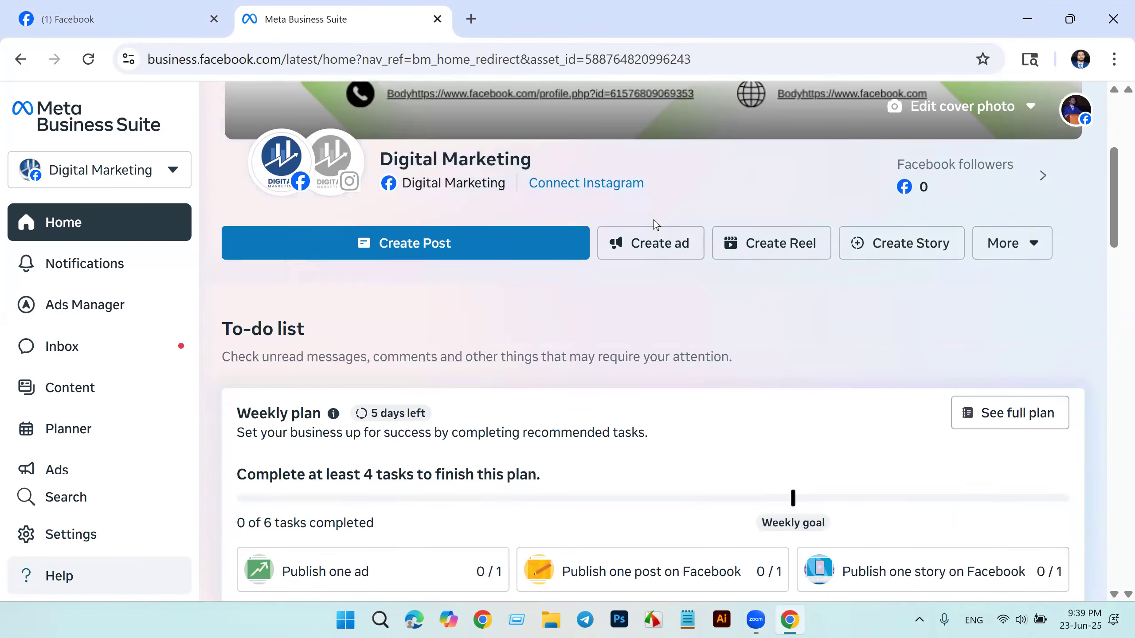
pyautogui.scroll(-10, 654, 220)
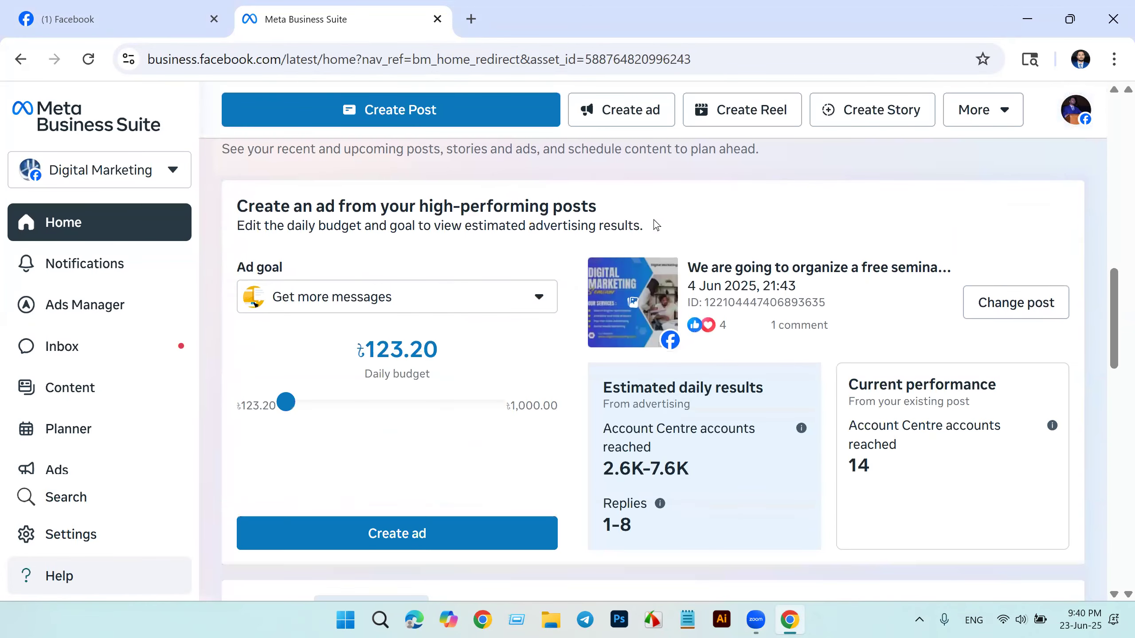
# Step: Look through the Digital Marketing page's business home, from the to-do list to the ad suggestions and recent ads
pyautogui.scroll(8, 654, 220)
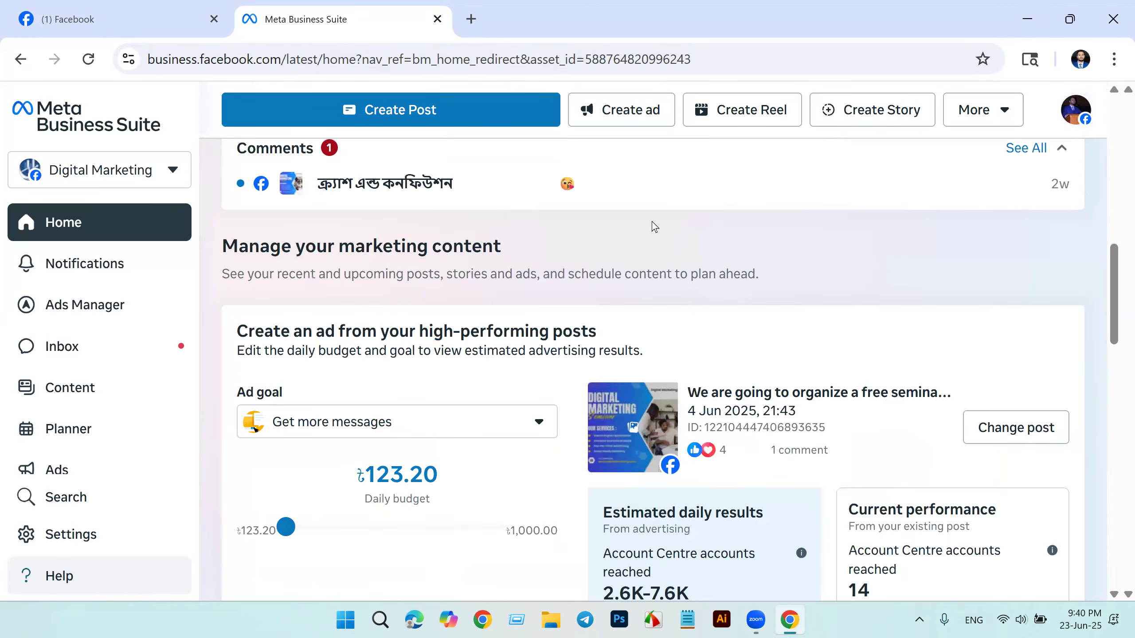
pyautogui.scroll(10, 652, 222)
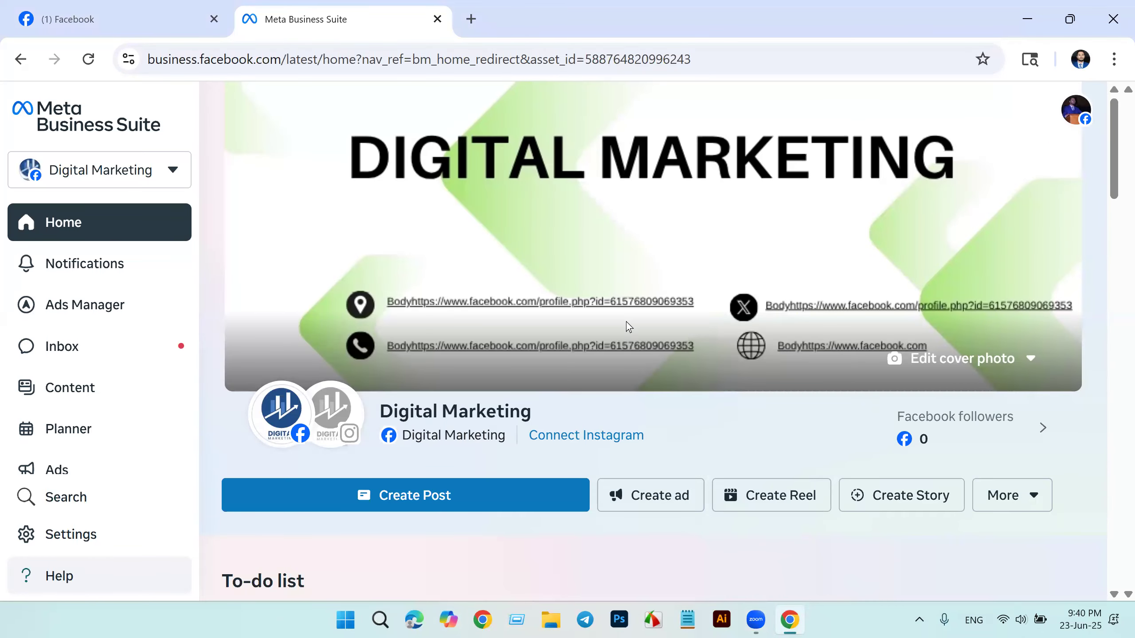
pyautogui.scroll(-2, 626, 321)
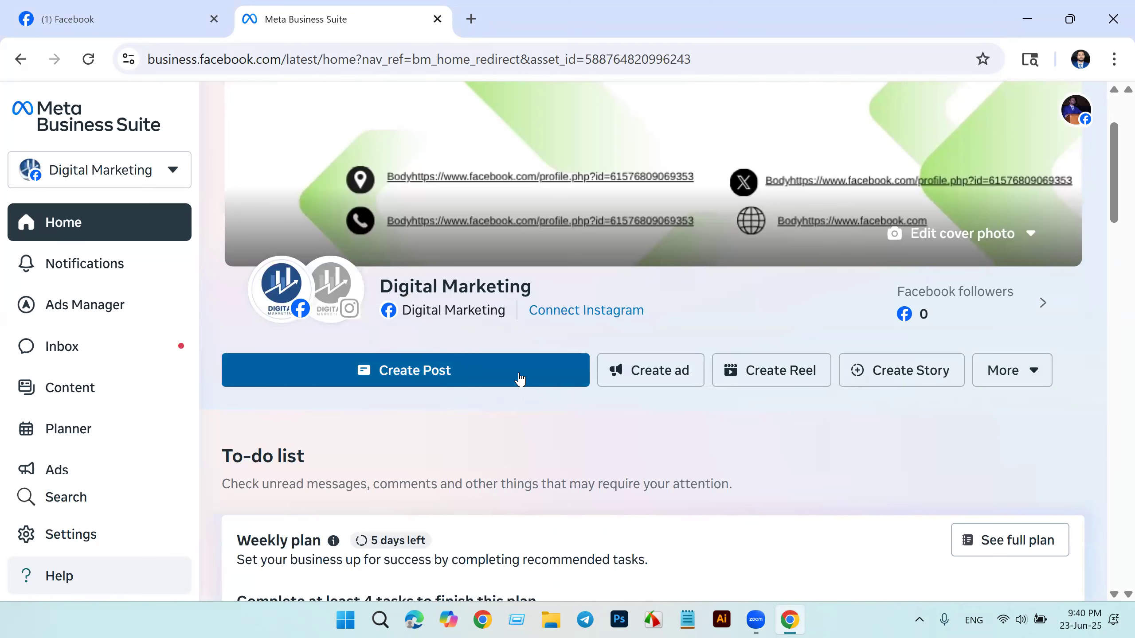
pyautogui.scroll(-3, 760, 420)
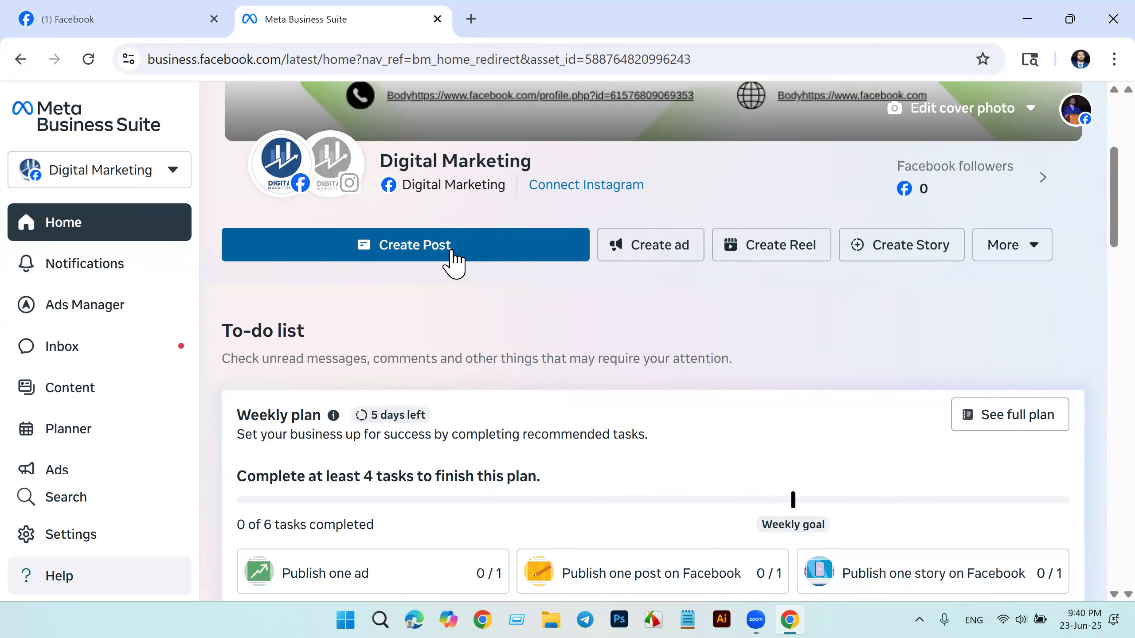
pyautogui.scroll(-5, 453, 263)
pyautogui.scroll(-8, 453, 260)
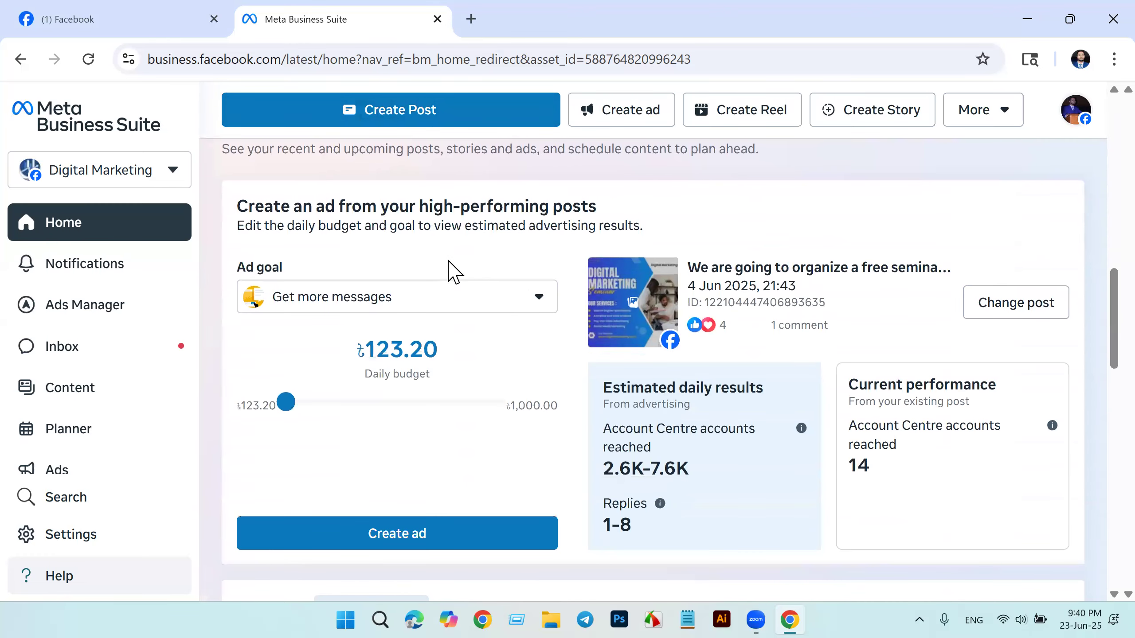
pyautogui.scroll(10, 74, 351)
pyautogui.scroll(9, 75, 349)
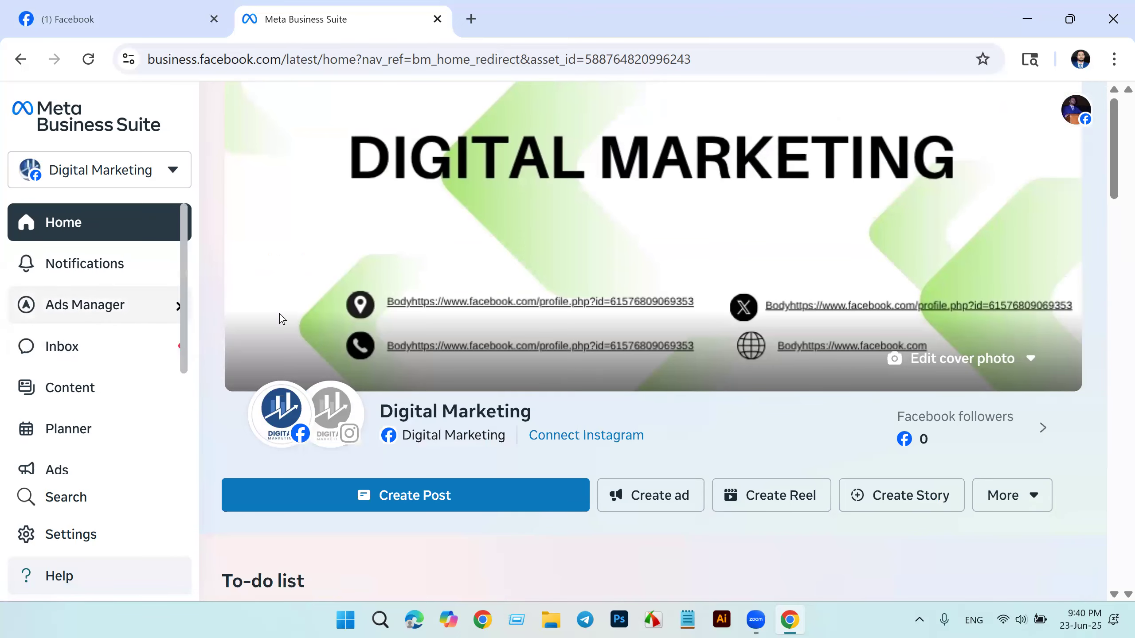
pyautogui.scroll(-1, 498, 331)
pyautogui.scroll(-20, 536, 349)
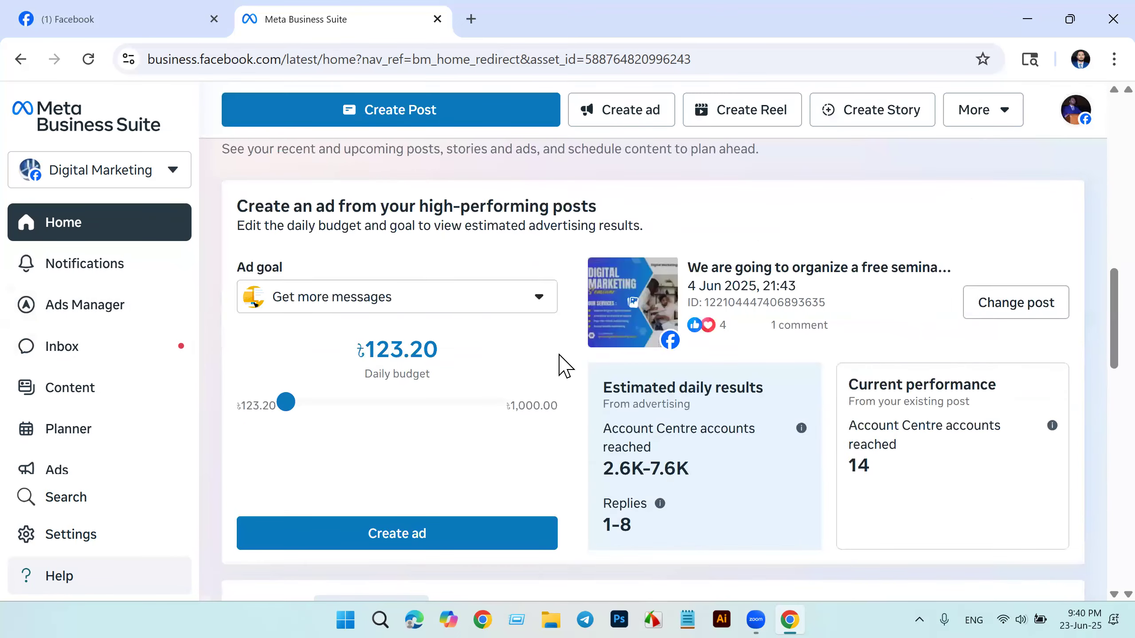
pyautogui.scroll(-10, 574, 379)
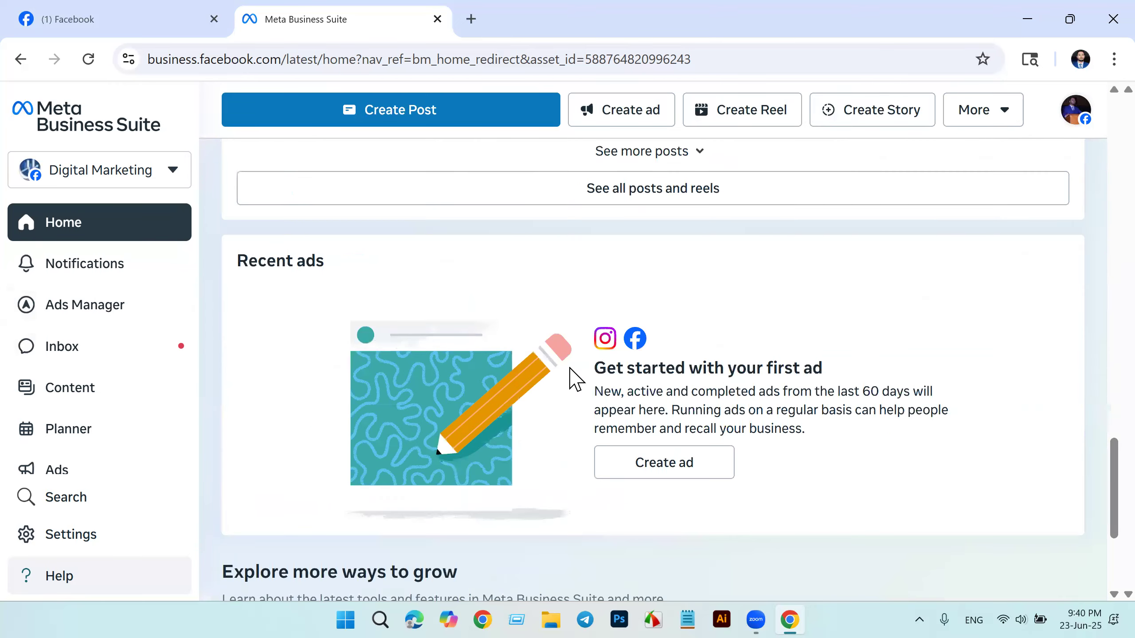
pyautogui.scroll(-4, 574, 379)
pyautogui.scroll(20, 570, 376)
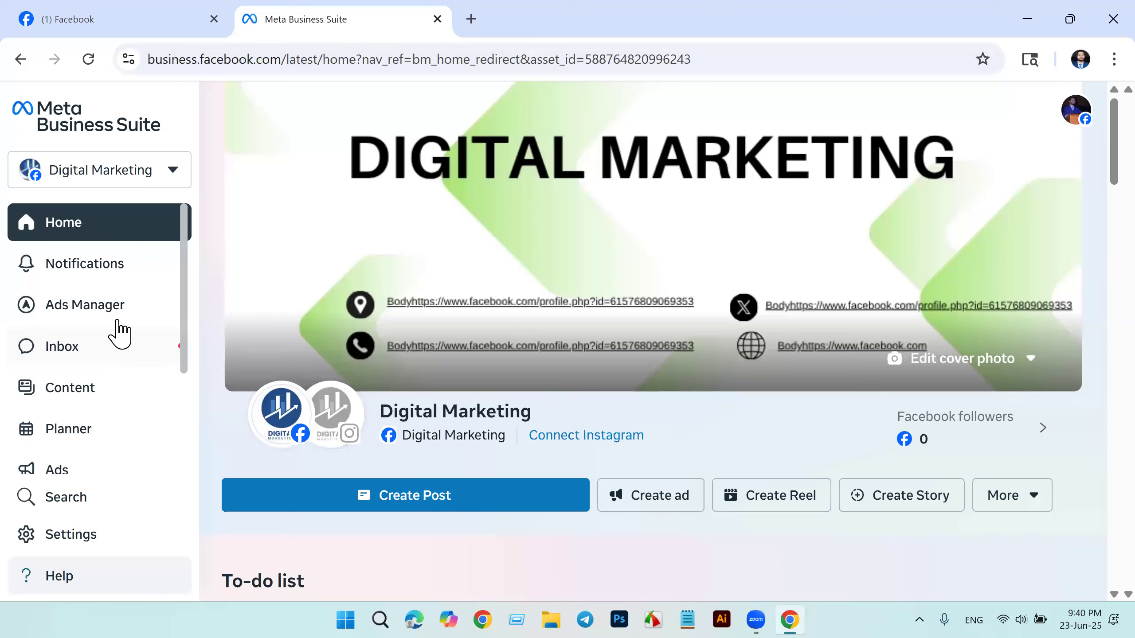
# Step: Open the Campaigns page of Ads Manager and start creating a new campaign
pyautogui.moveTo(75, 317)
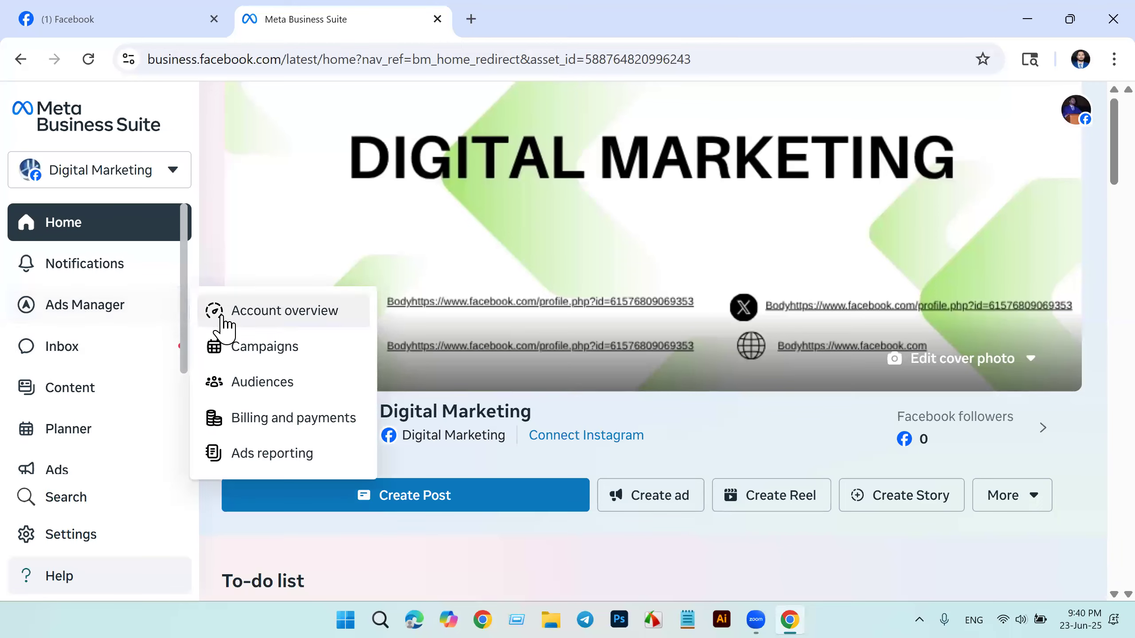
pyautogui.click(259, 349)
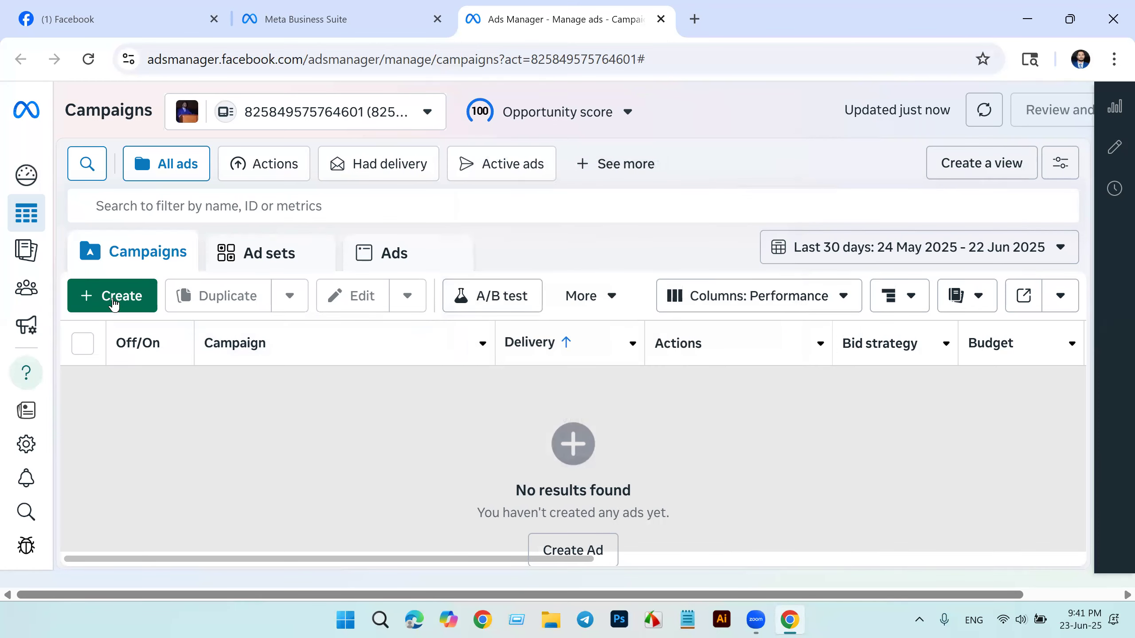
pyautogui.click(114, 300)
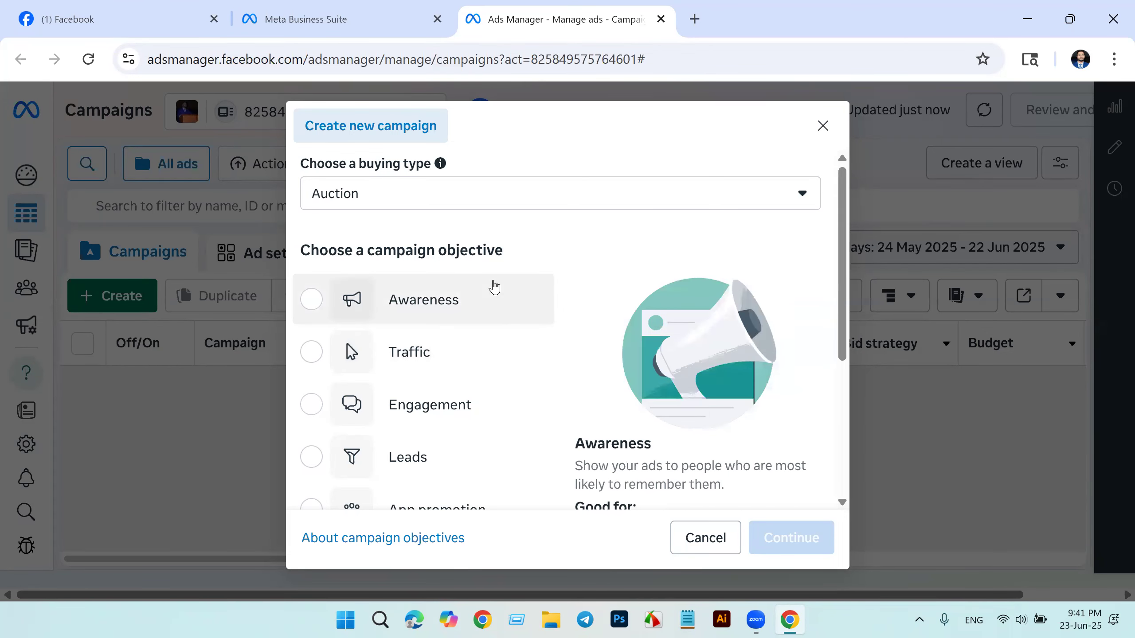
# Step: Review the campaign objectives, choose Awareness with the Auction buying type, and continue to the campaign setup
pyautogui.scroll(-5, 493, 291)
pyautogui.scroll(5, 447, 377)
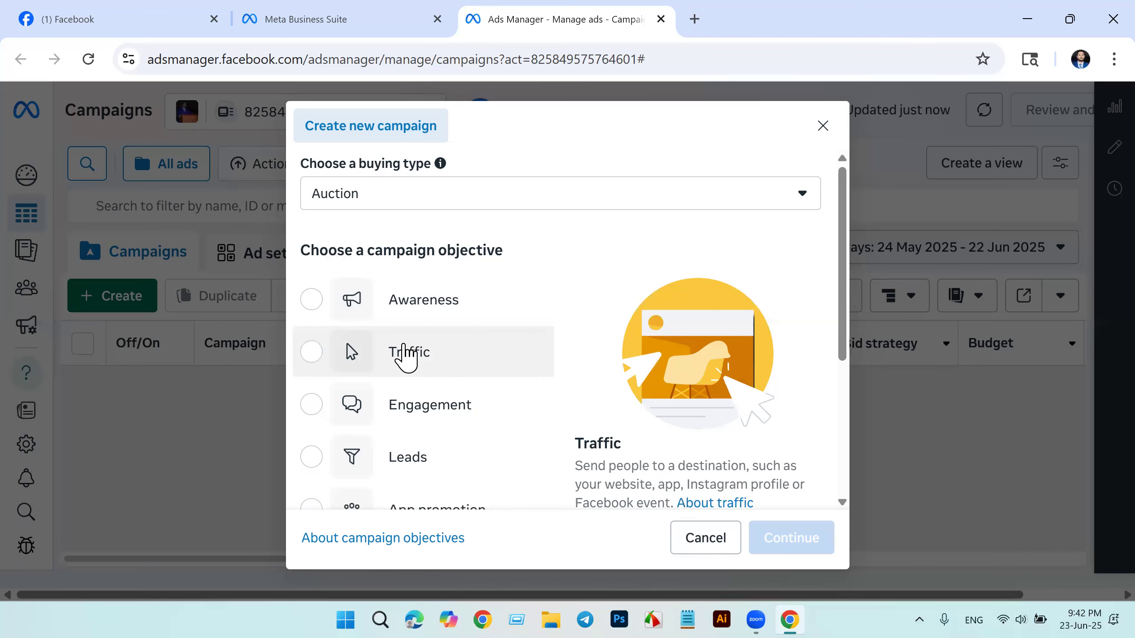
pyautogui.scroll(-3, 405, 354)
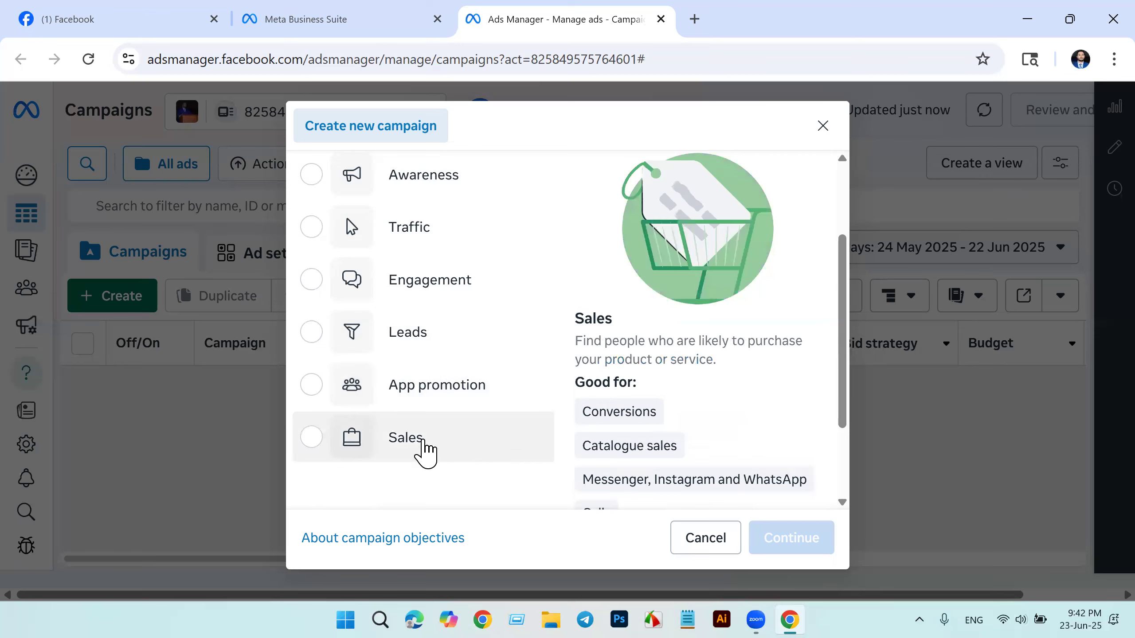
pyautogui.scroll(-3, 399, 438)
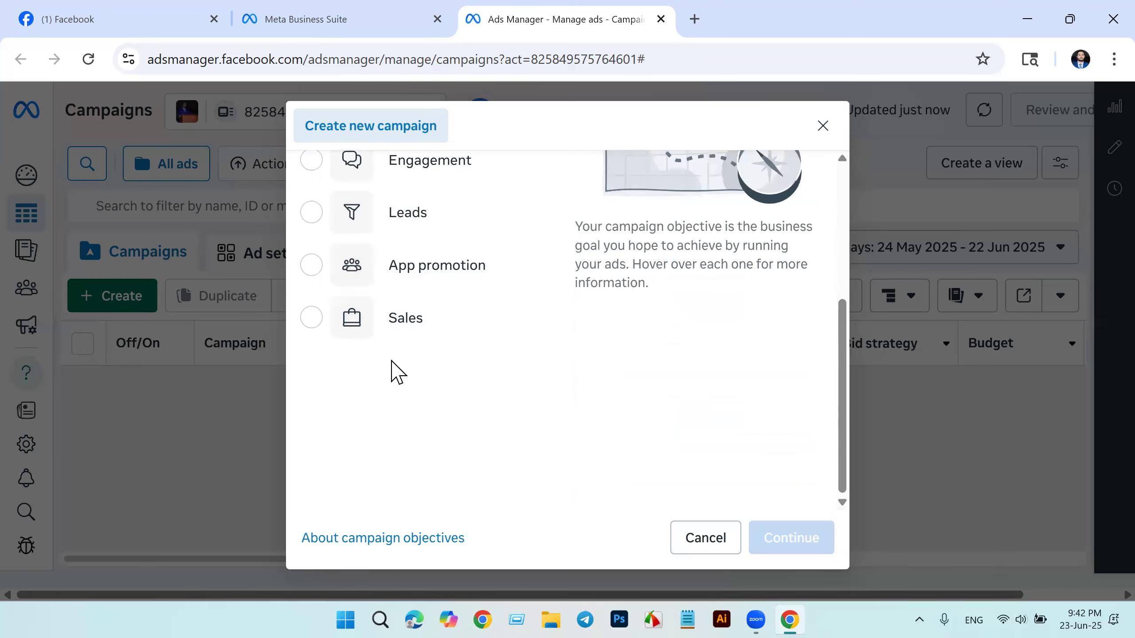
pyautogui.scroll(3, 393, 371)
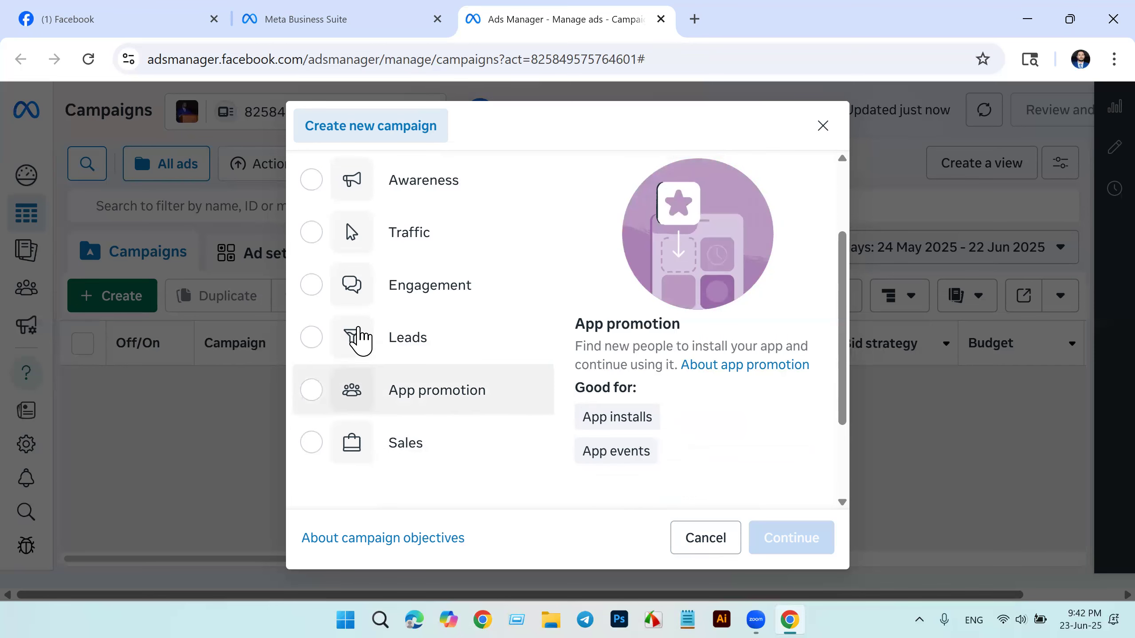
pyautogui.scroll(3, 361, 337)
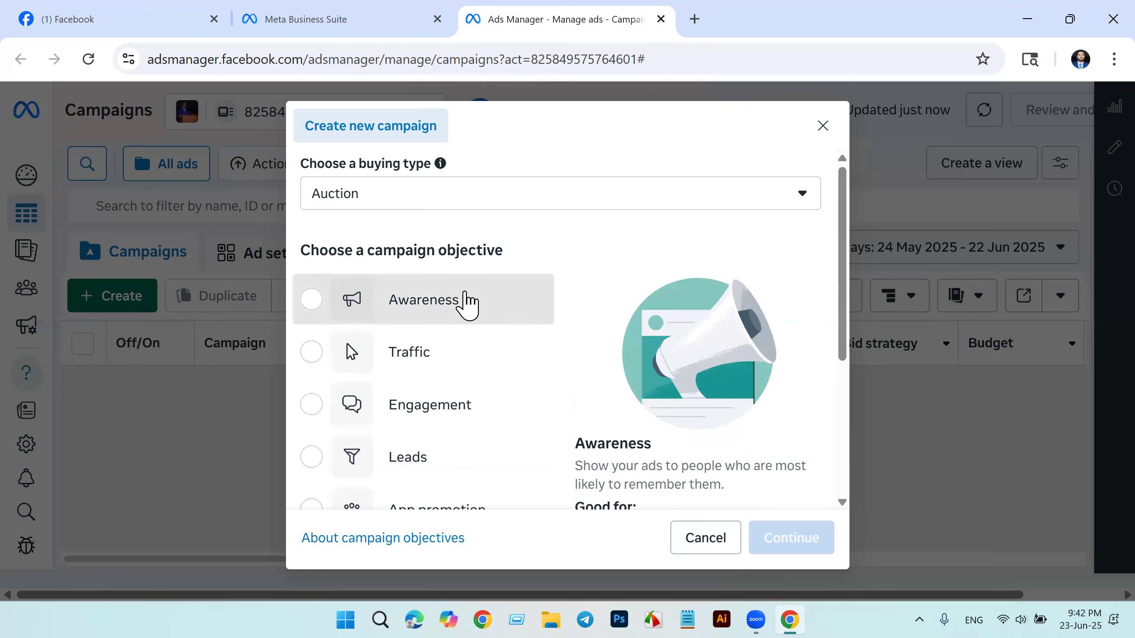
pyautogui.click(465, 304)
pyautogui.click(809, 543)
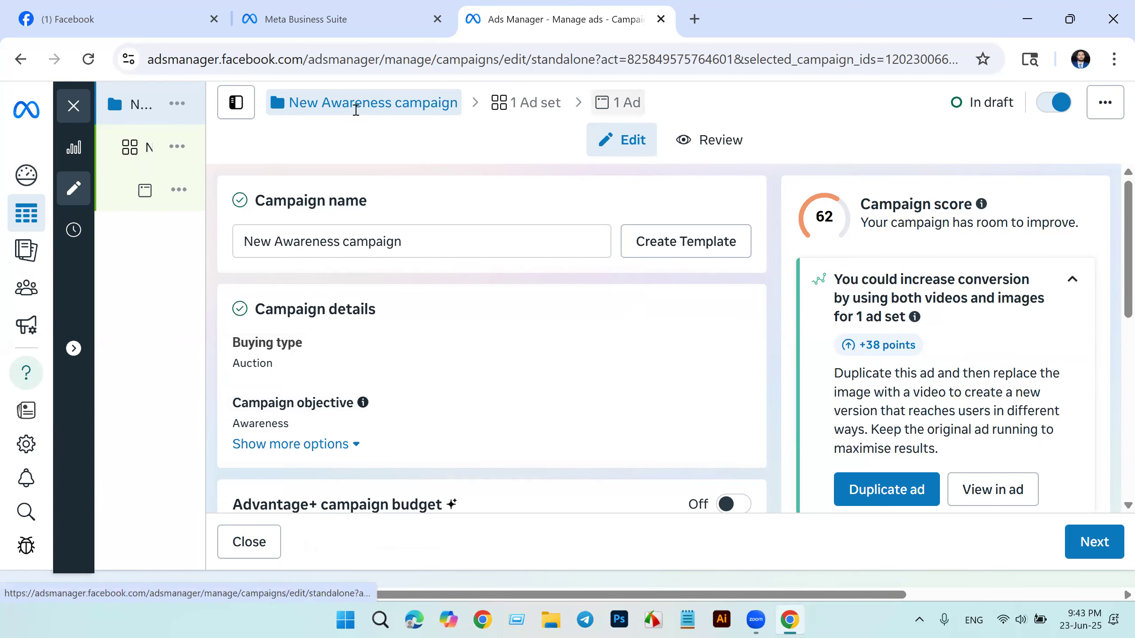
# Step: View the draft's ad set and ad settings and return to the campaign level
pyautogui.click(526, 102)
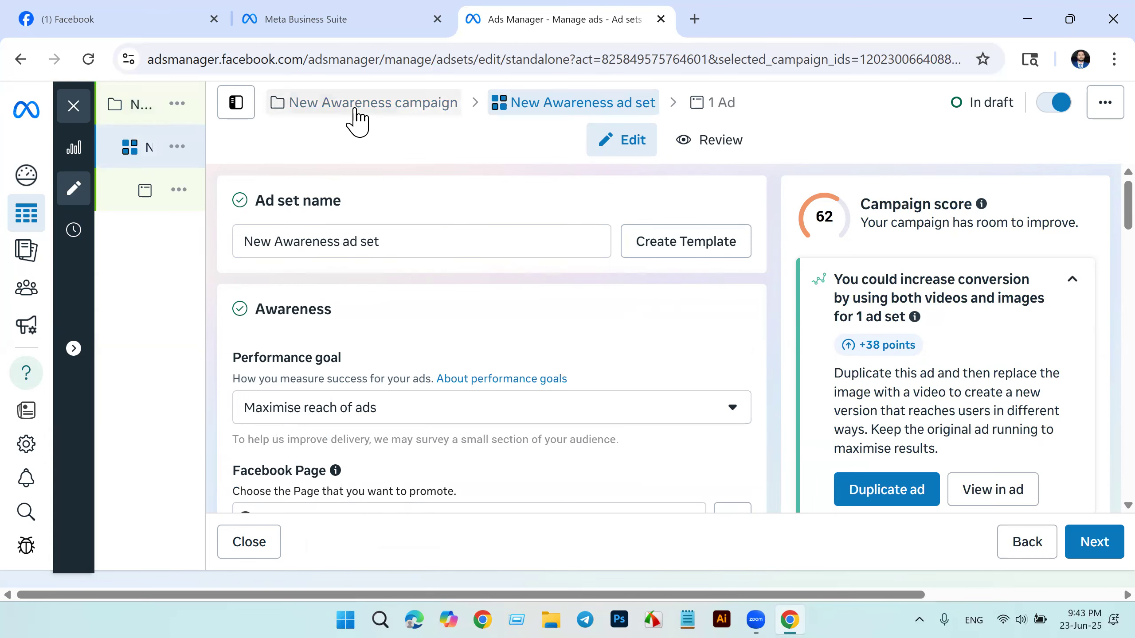
pyautogui.click(713, 103)
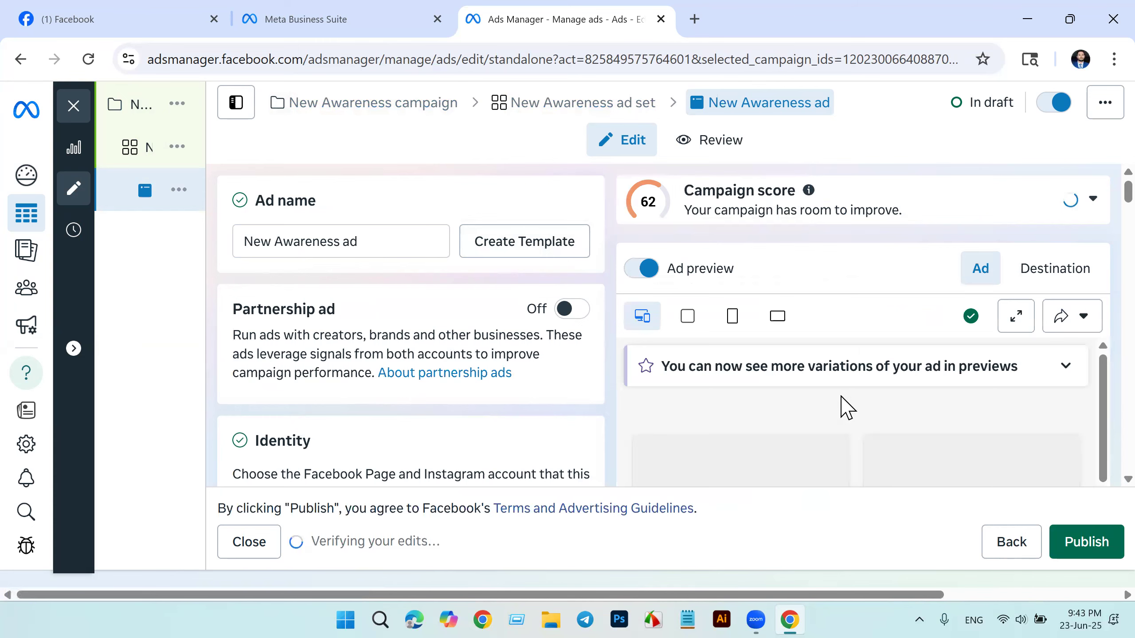
pyautogui.scroll(-5, 842, 408)
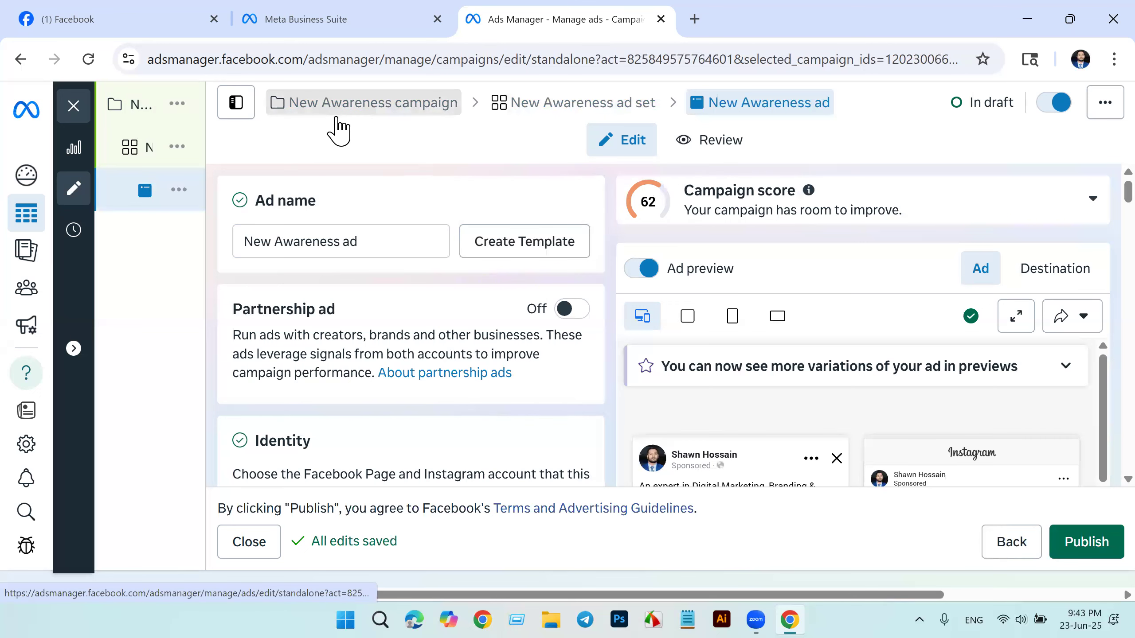
pyautogui.click(333, 112)
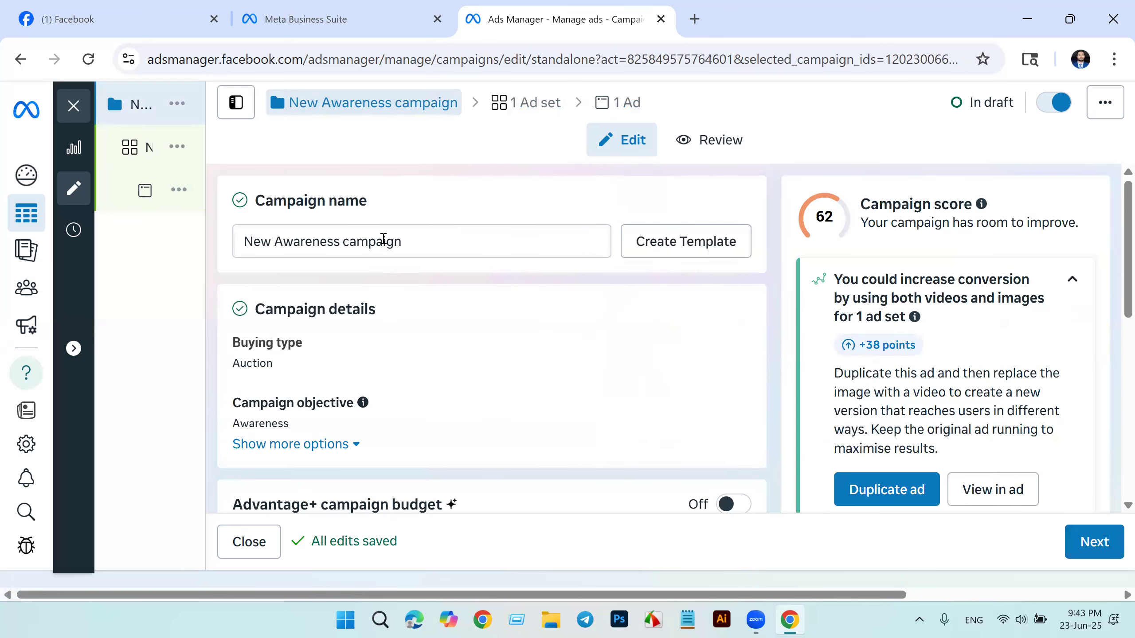
# Step: Rename the campaign as "Awareness campaign-1"
pyautogui.click(425, 239)
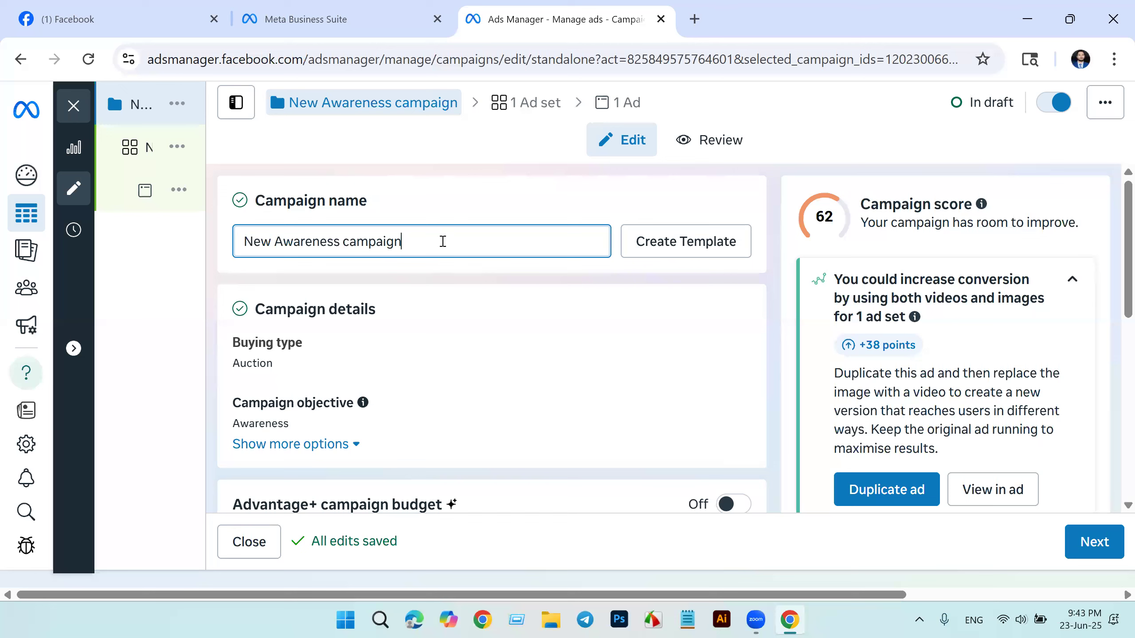
pyautogui.write('-1')
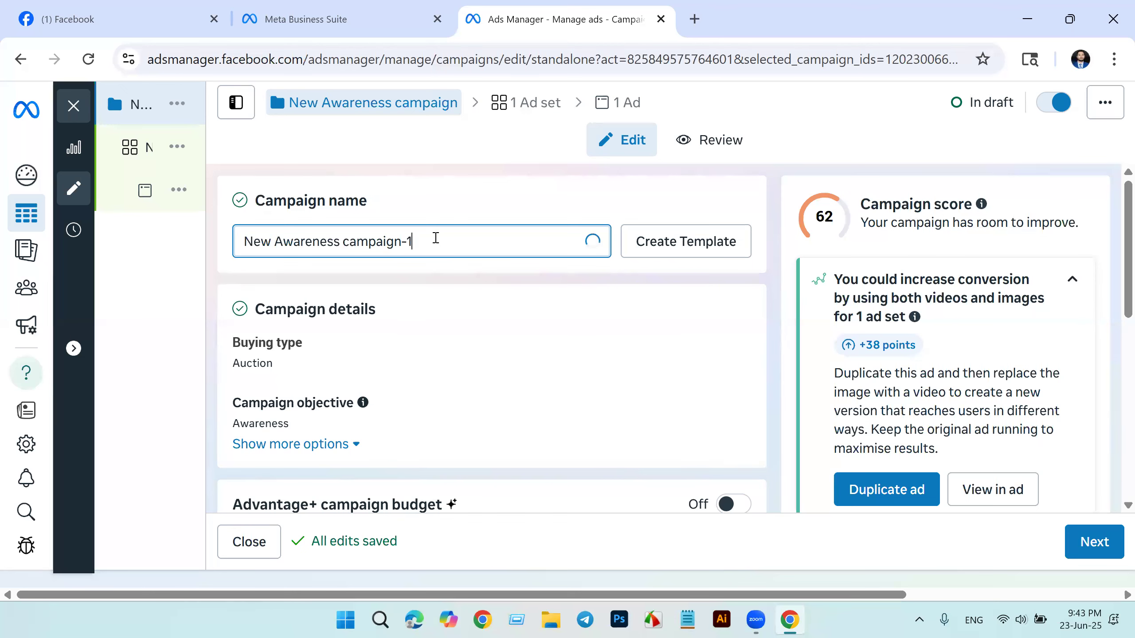
pyautogui.click(281, 242)
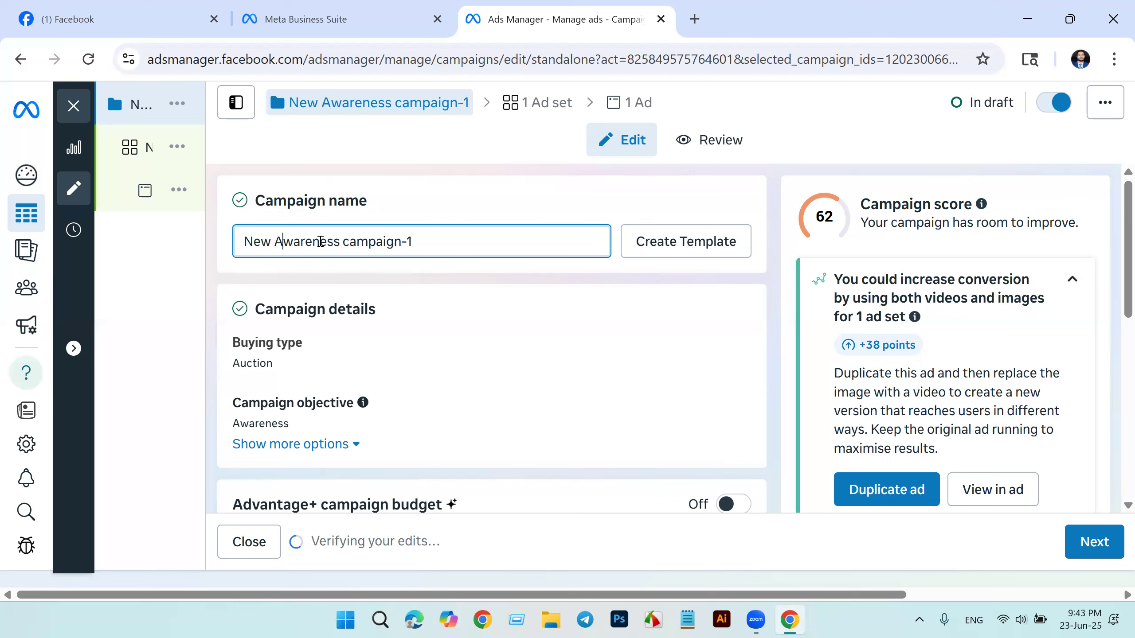
pyautogui.click(277, 241)
pyautogui.press('BackSpace')
pyautogui.press('BackSpace')
pyautogui.press('BackSpace')
pyautogui.press('BackSpace')
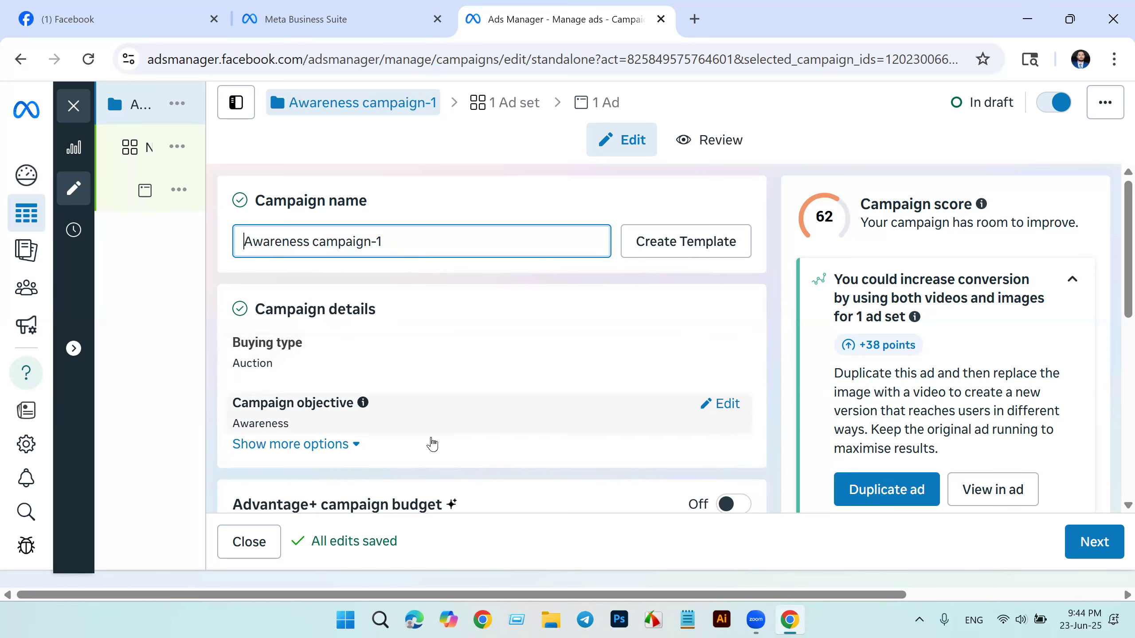
# Step: Turn on the Advantage+ campaign budget for the awareness campaign
pyautogui.scroll(-3, 511, 444)
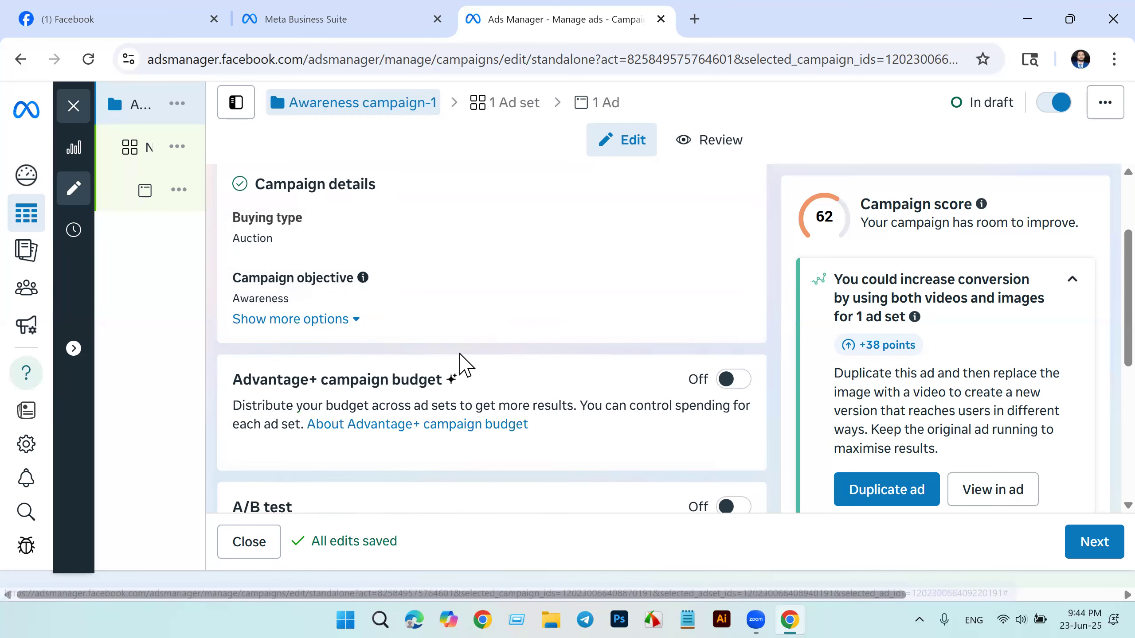
pyautogui.scroll(-3, 447, 356)
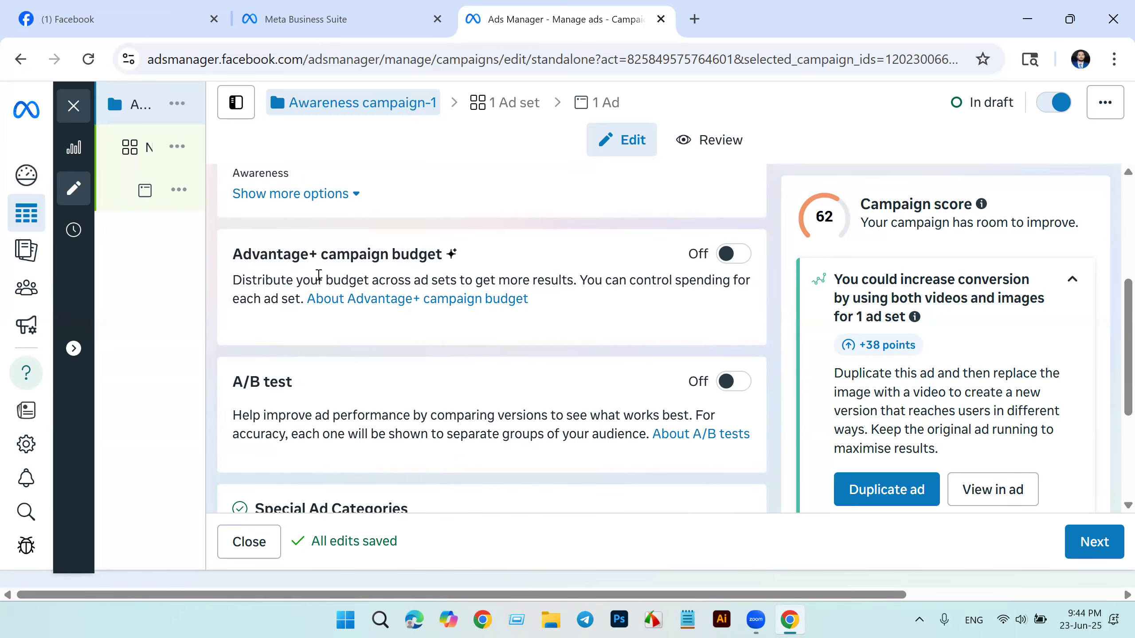
pyautogui.click(726, 257)
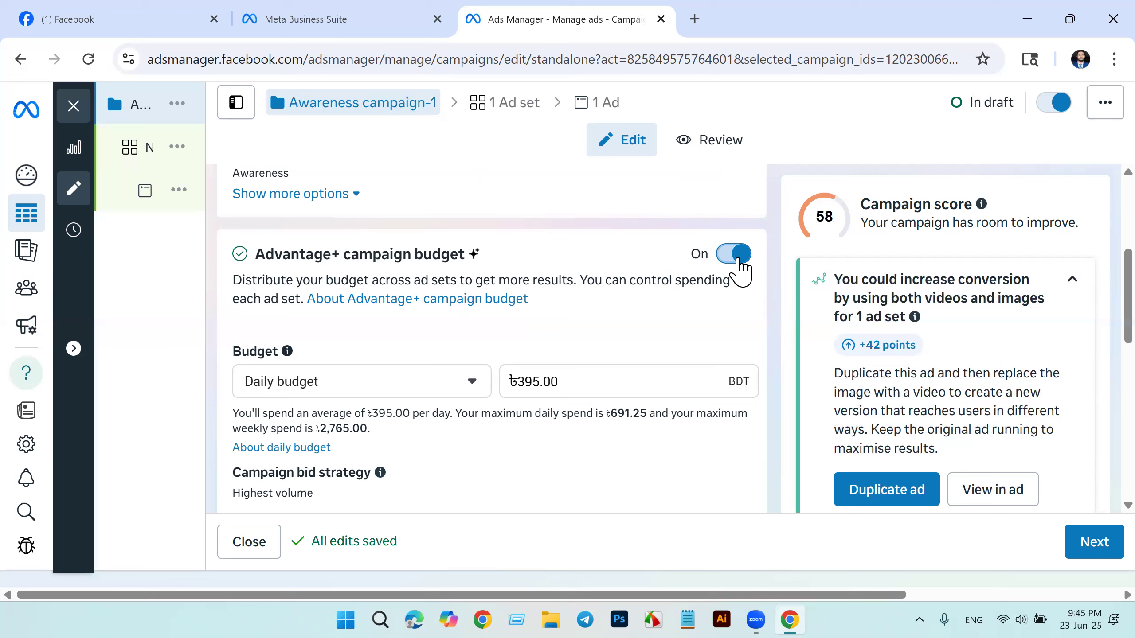
# Step: Try Lifetime budget as the campaign's budget type and switch back to Daily budget
pyautogui.click(473, 384)
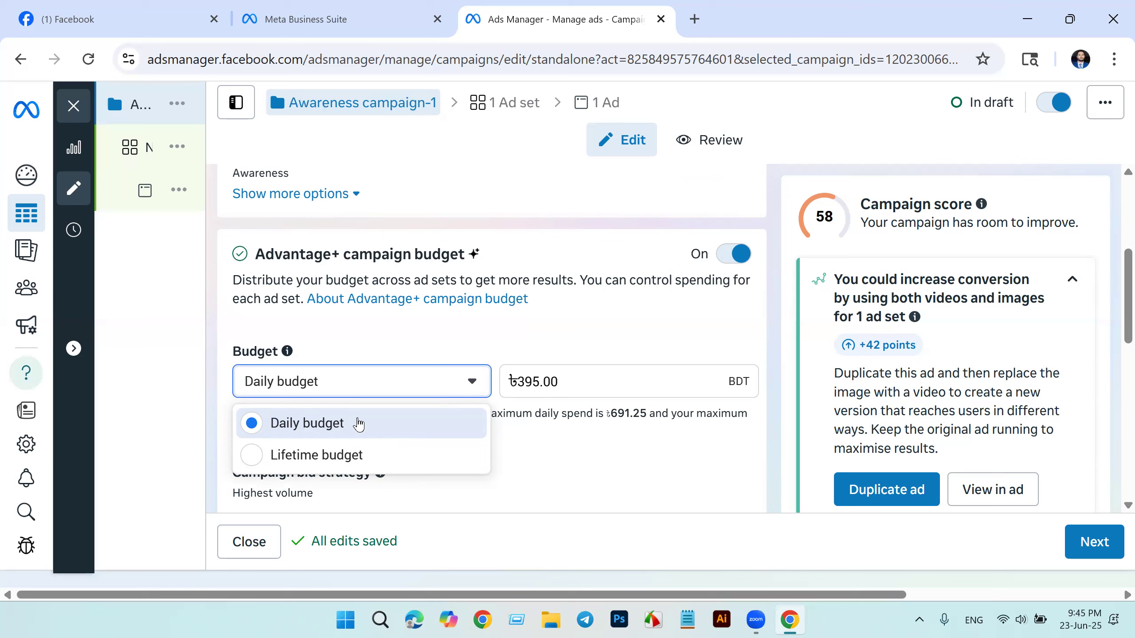
pyautogui.click(352, 455)
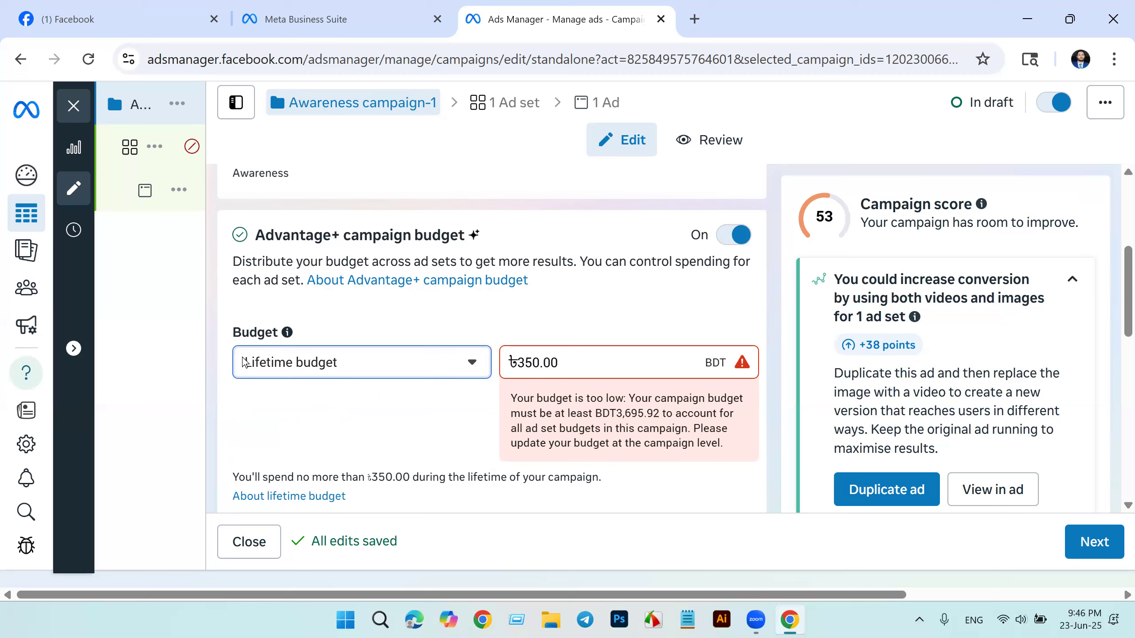
pyautogui.click(473, 364)
pyautogui.click(369, 416)
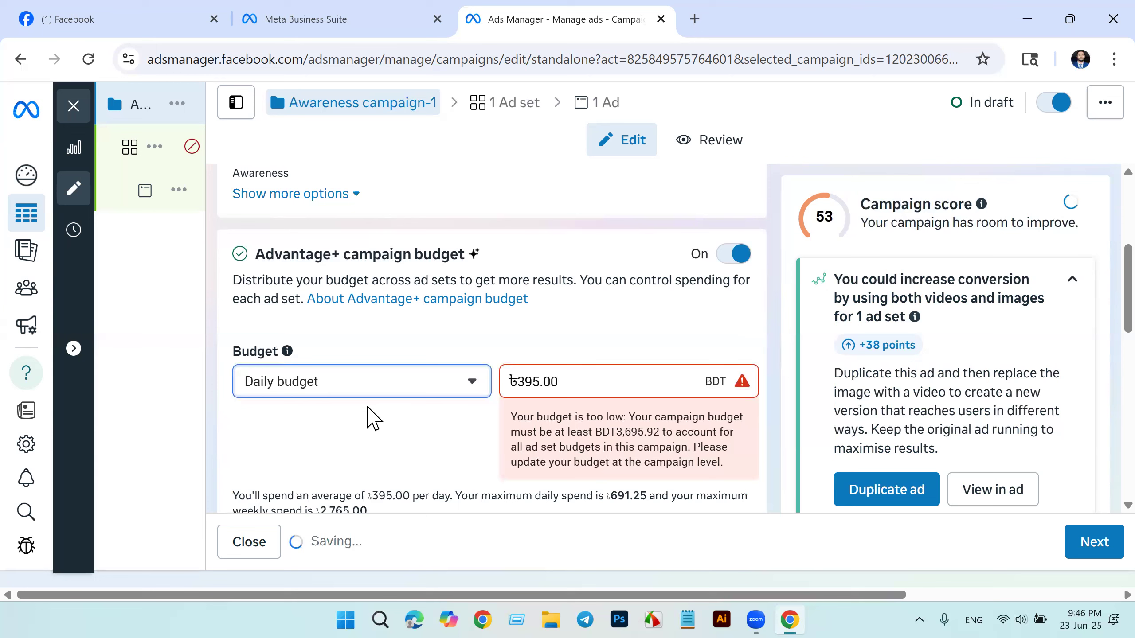
pyautogui.click(472, 384)
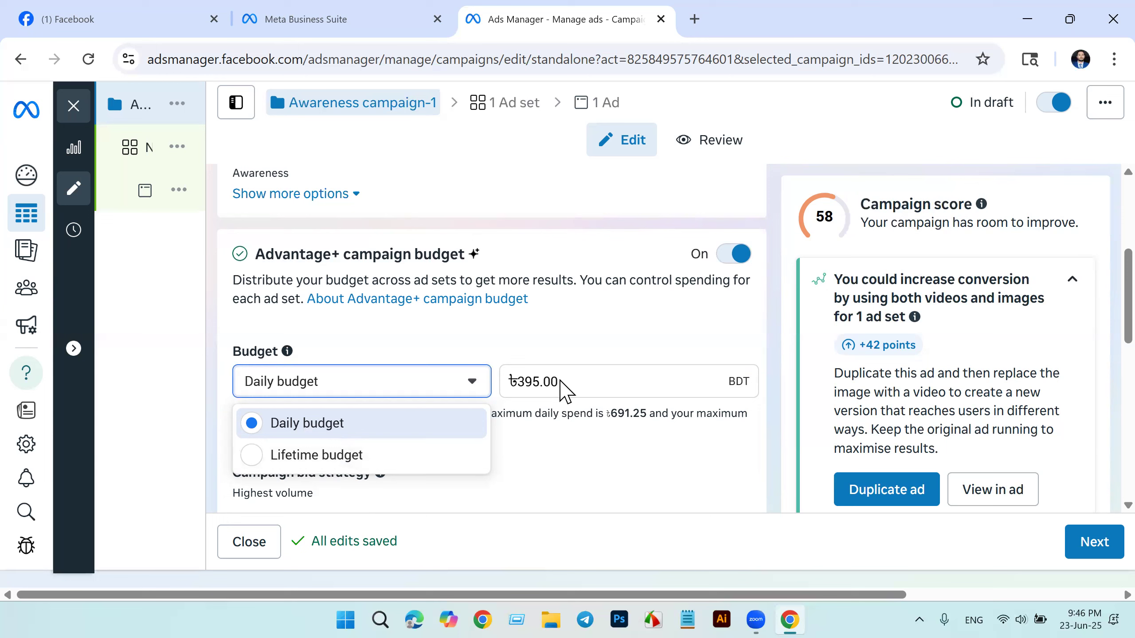
pyautogui.moveTo(517, 388); pyautogui.dragTo(541, 388)
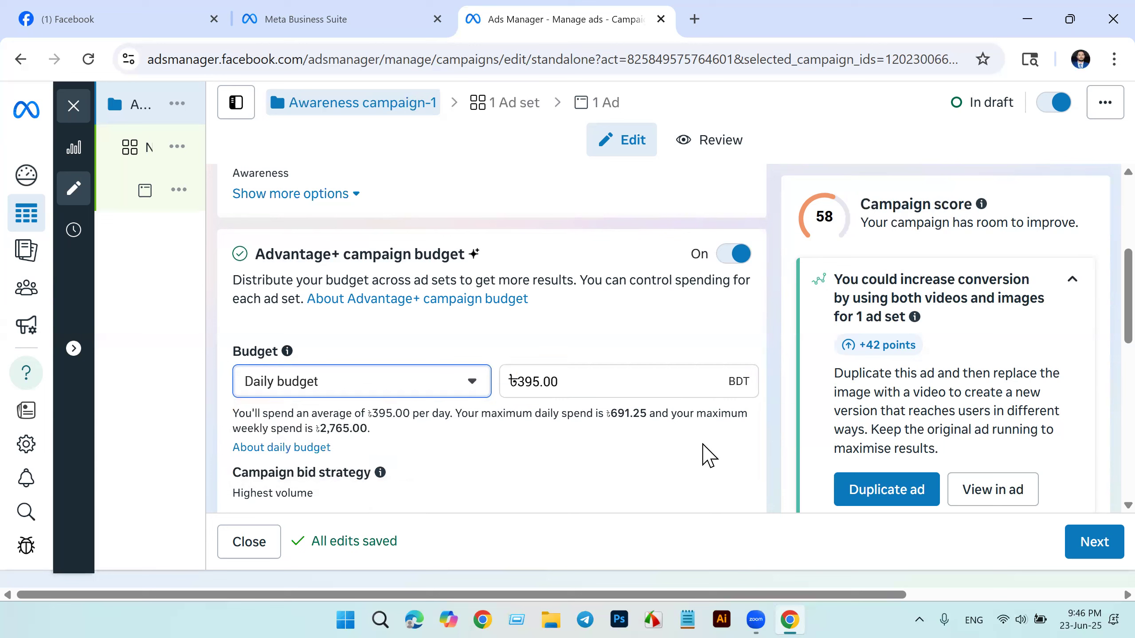
# Step: Set the campaign's daily budget to 500 BDT
pyautogui.doubleClick(540, 388)
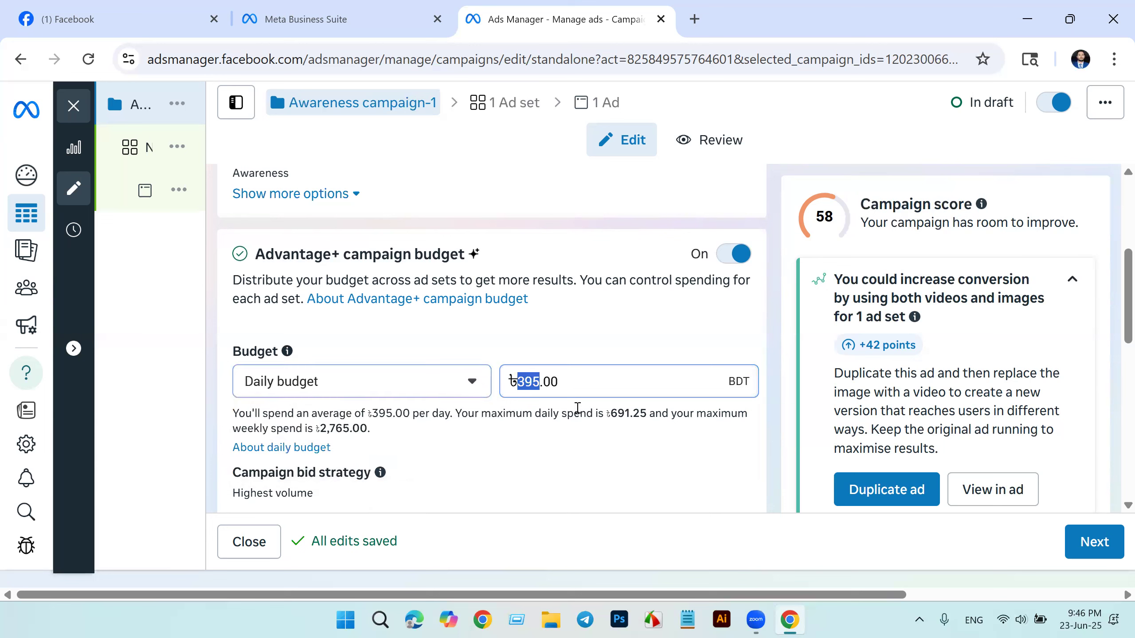
pyautogui.press('BackSpace')
pyautogui.press('BackSpace')
pyautogui.press('BackSpace')
pyautogui.press('BackSpace')
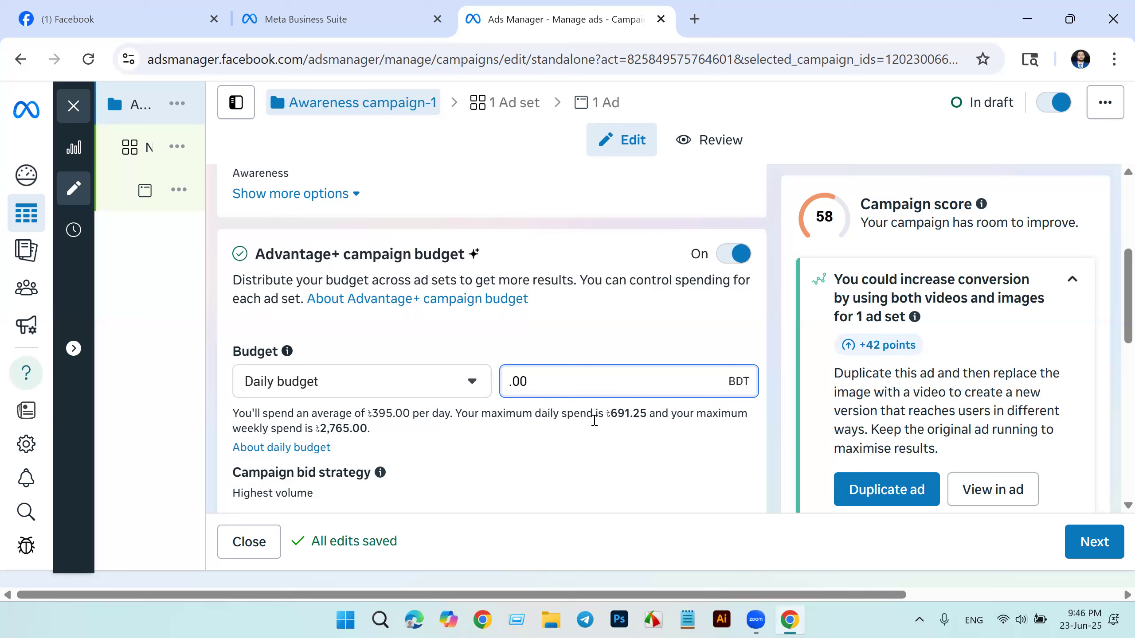
pyautogui.write('500')
pyautogui.click(513, 461)
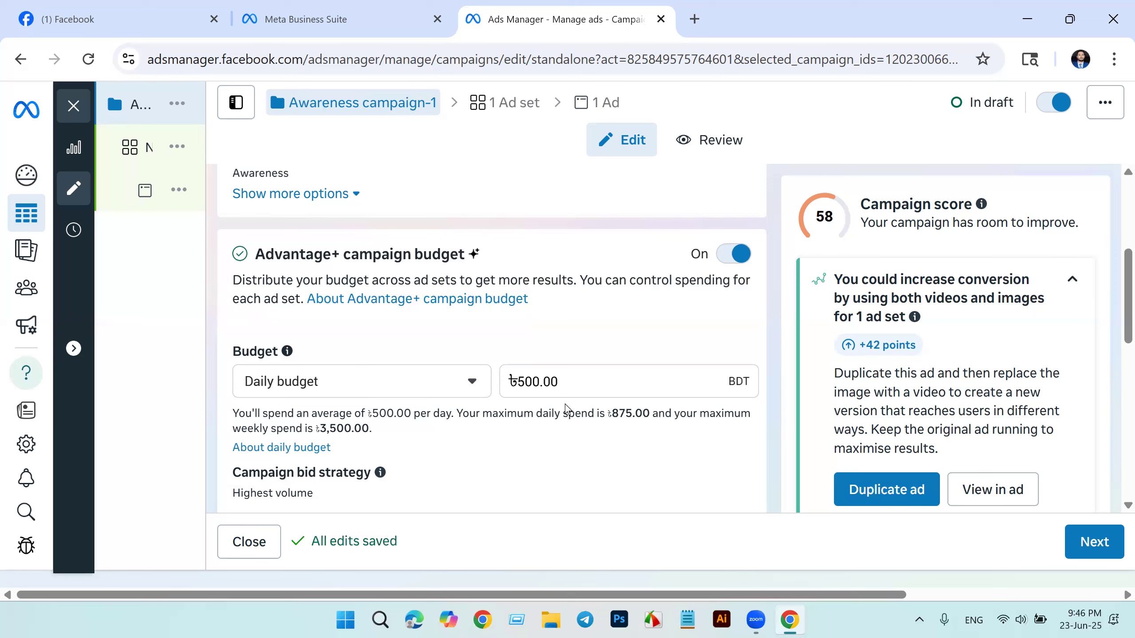
# Step: Enable scheduled budget increases for the campaign and set the increase period's start time to 12:00
pyautogui.scroll(-3, 565, 405)
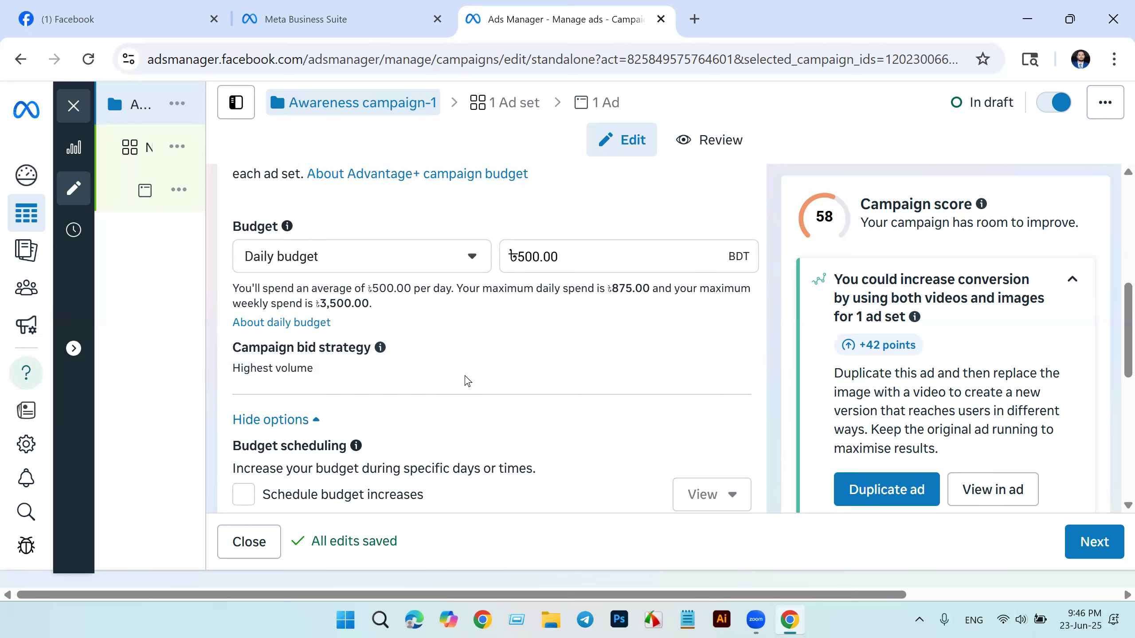
pyautogui.scroll(-2, 401, 388)
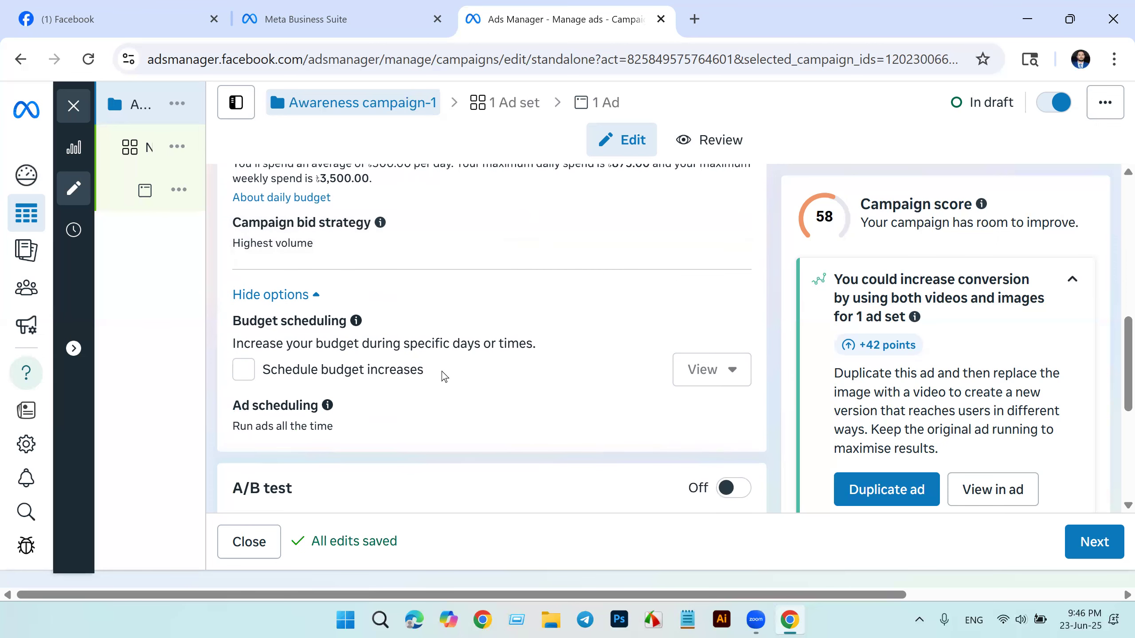
pyautogui.click(242, 371)
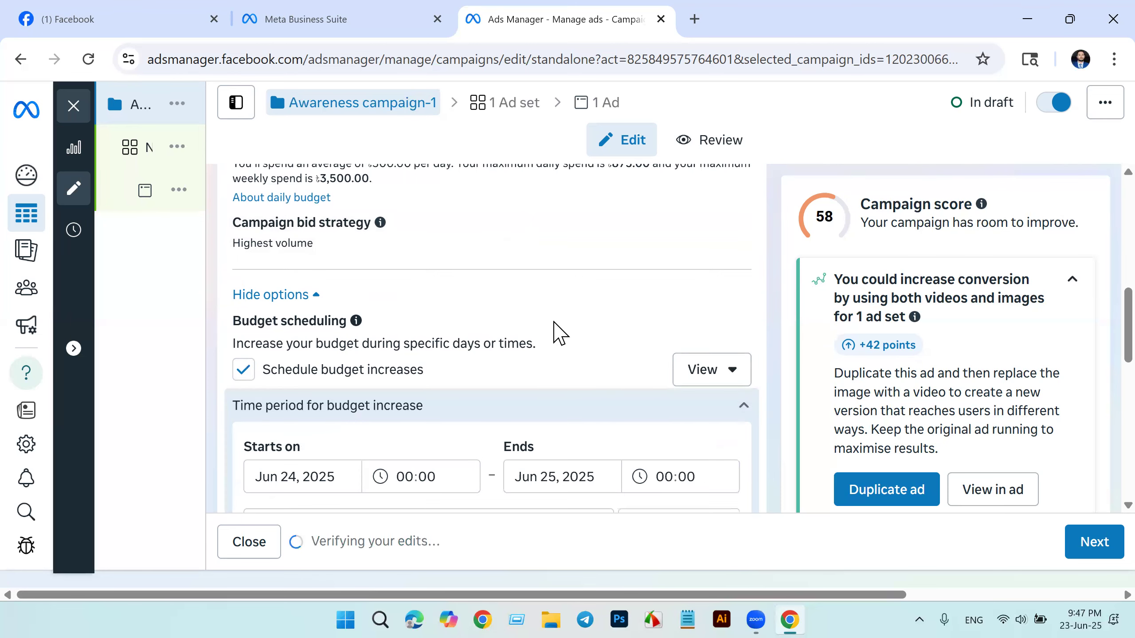
pyautogui.scroll(-3, 554, 323)
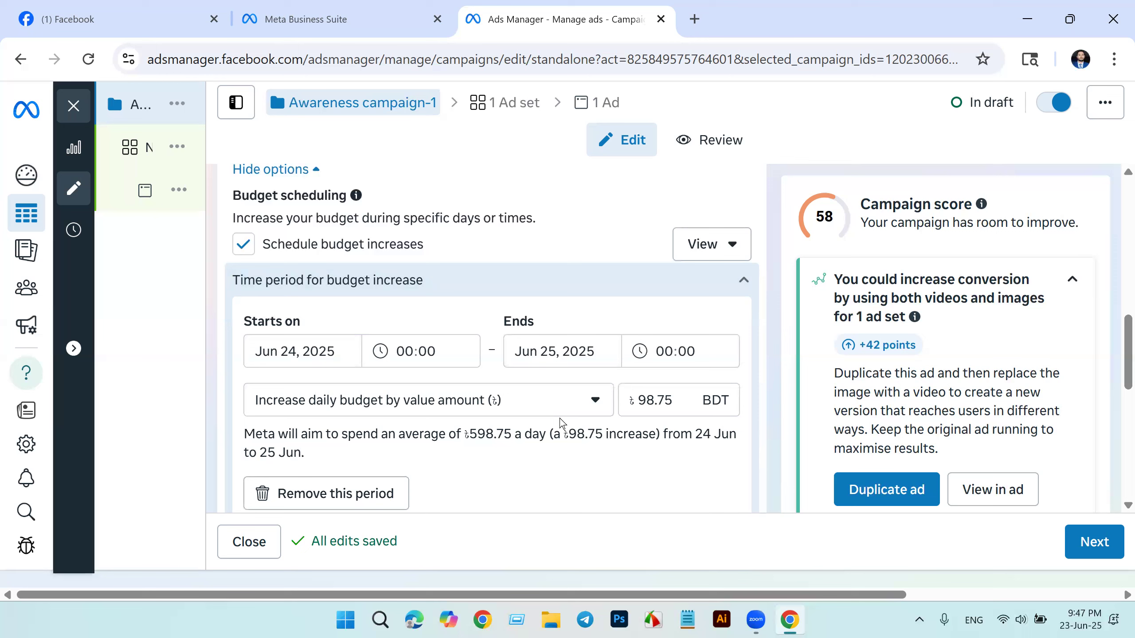
pyautogui.click(407, 358)
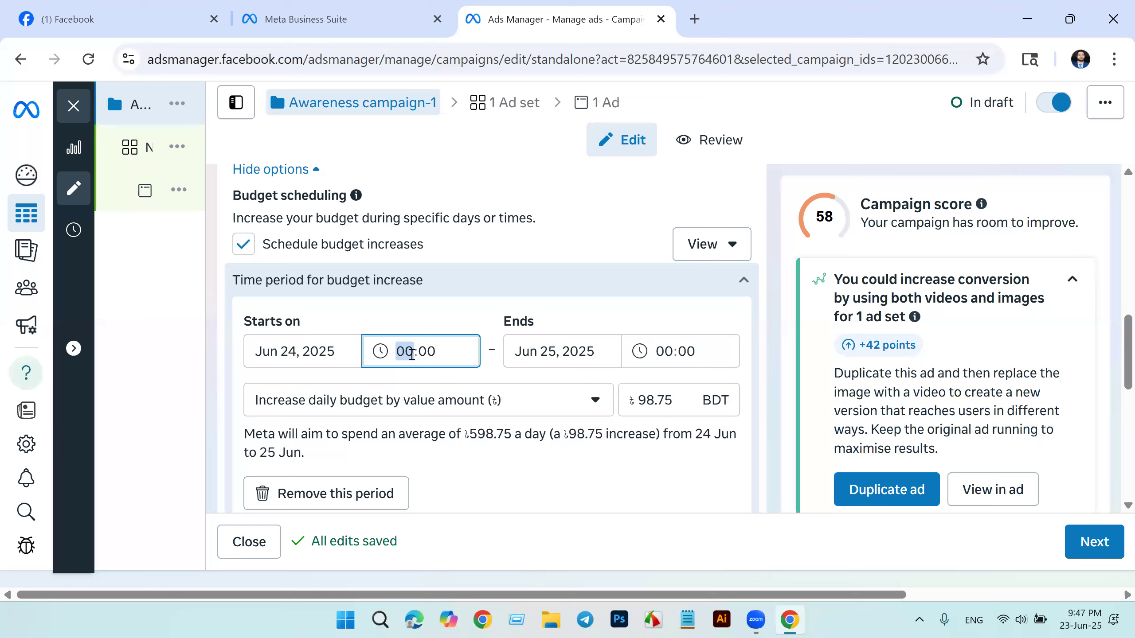
pyautogui.write('12')
# Step: Set the budget increase period to end on Jun 30, 2025 at 12:00
pyautogui.click(662, 353)
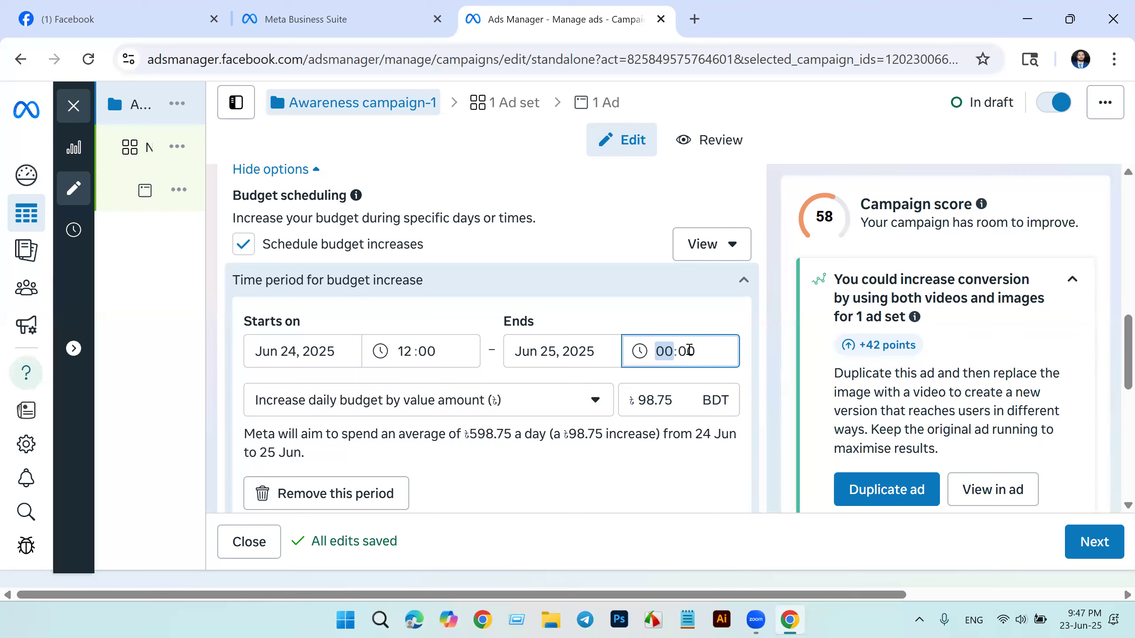
pyautogui.click(574, 352)
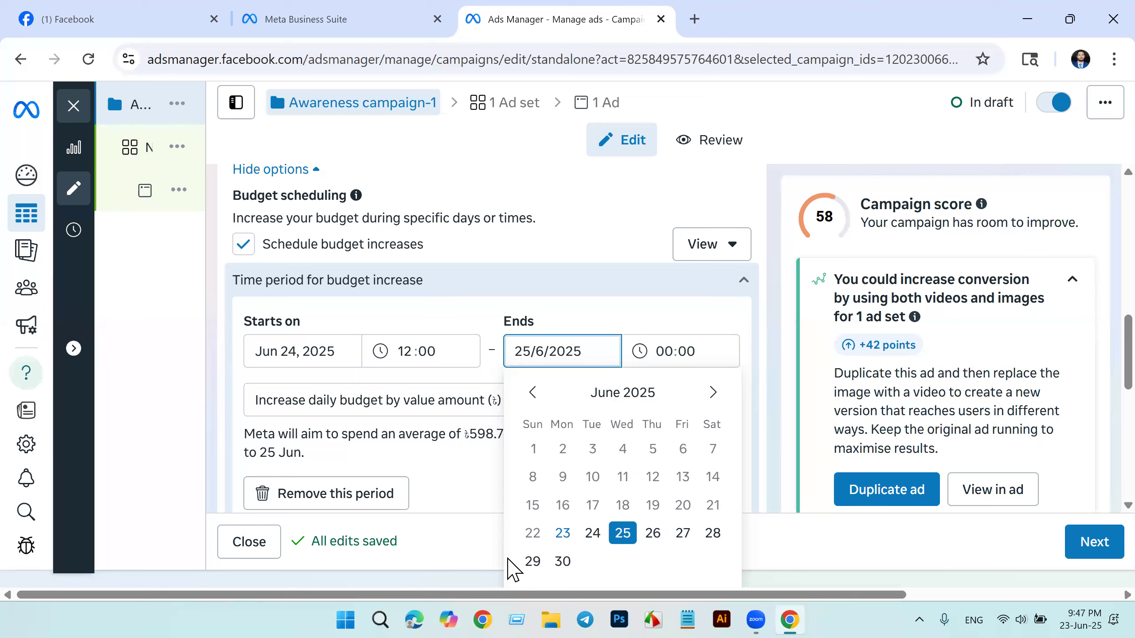
pyautogui.click(568, 561)
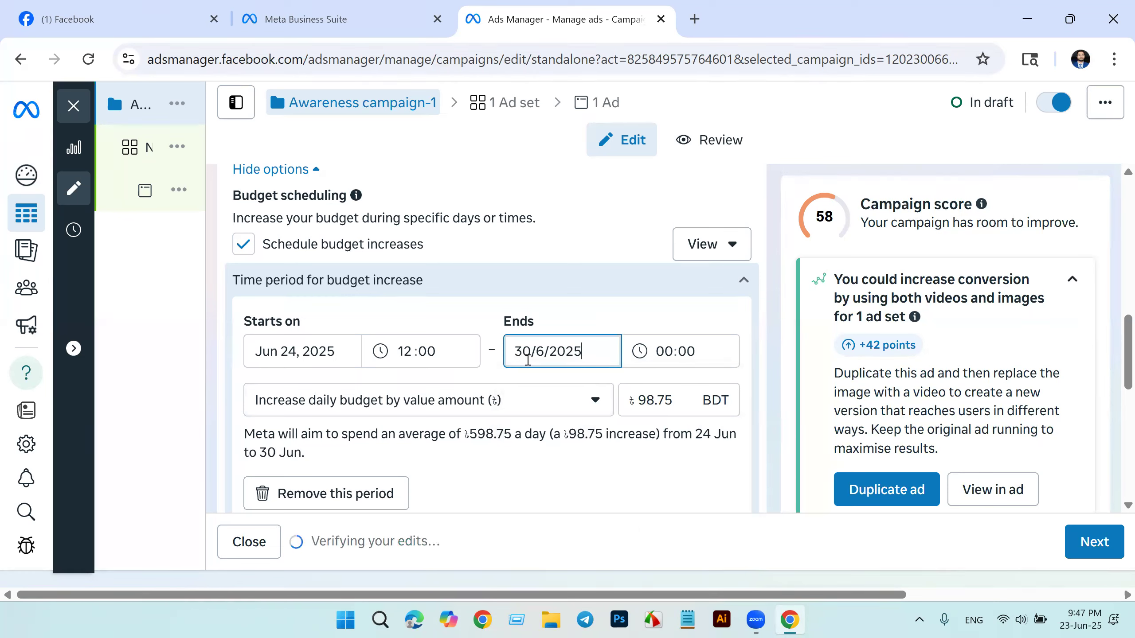
pyautogui.click(669, 354)
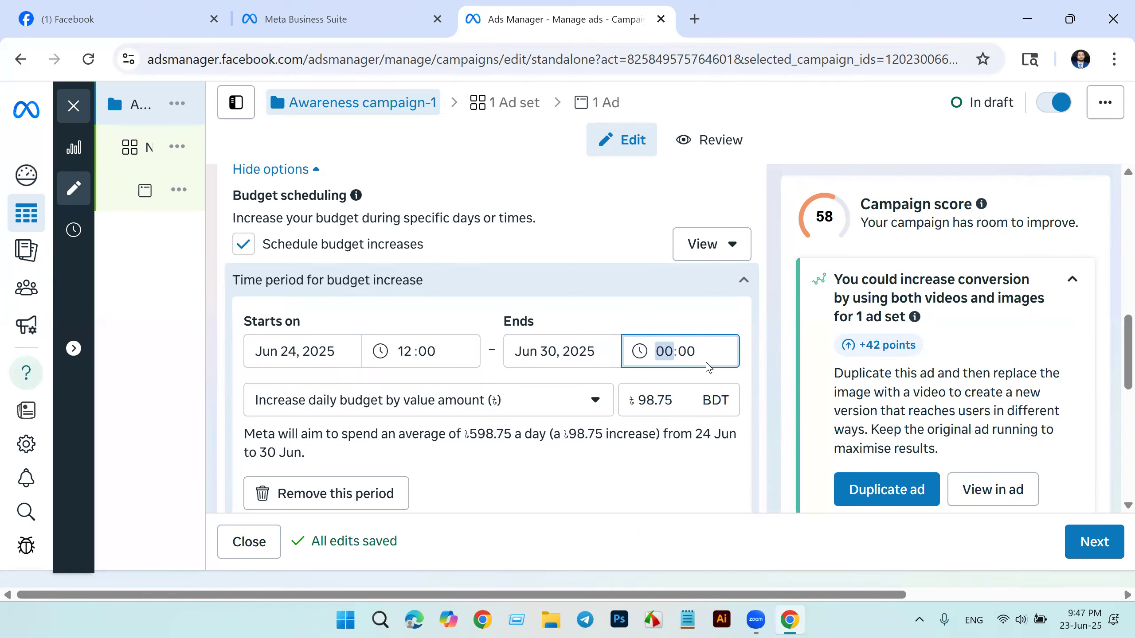
pyautogui.write('12')
pyautogui.press('Return')
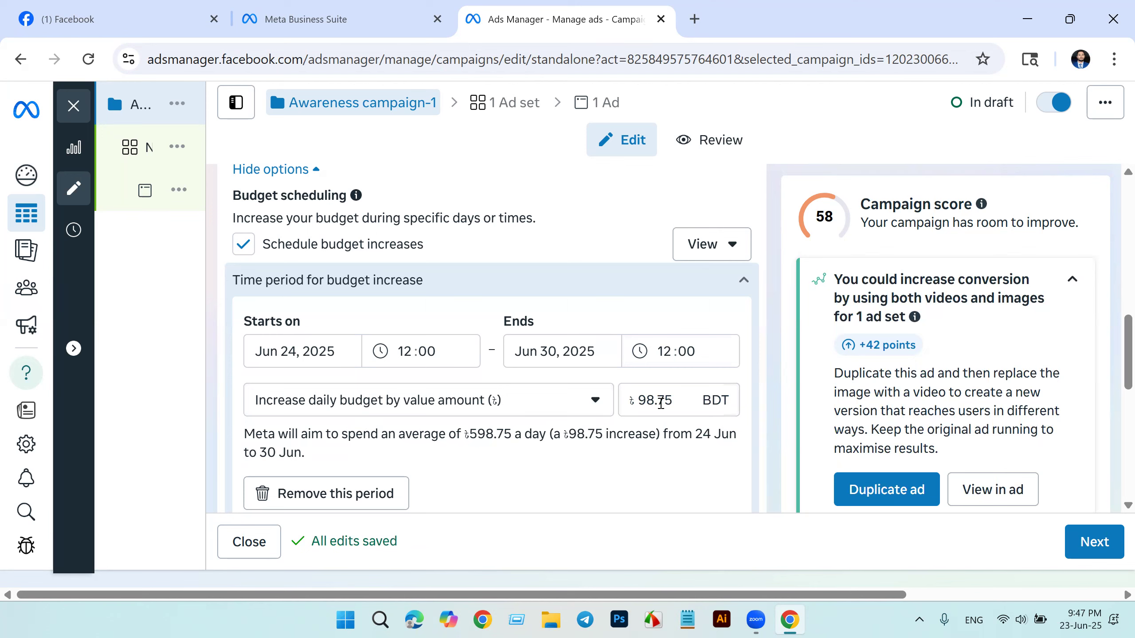
# Step: Review the daily budget, the budget increase period, the ad scheduling and the A/B test settings of the campaign
pyautogui.scroll(-2, 626, 402)
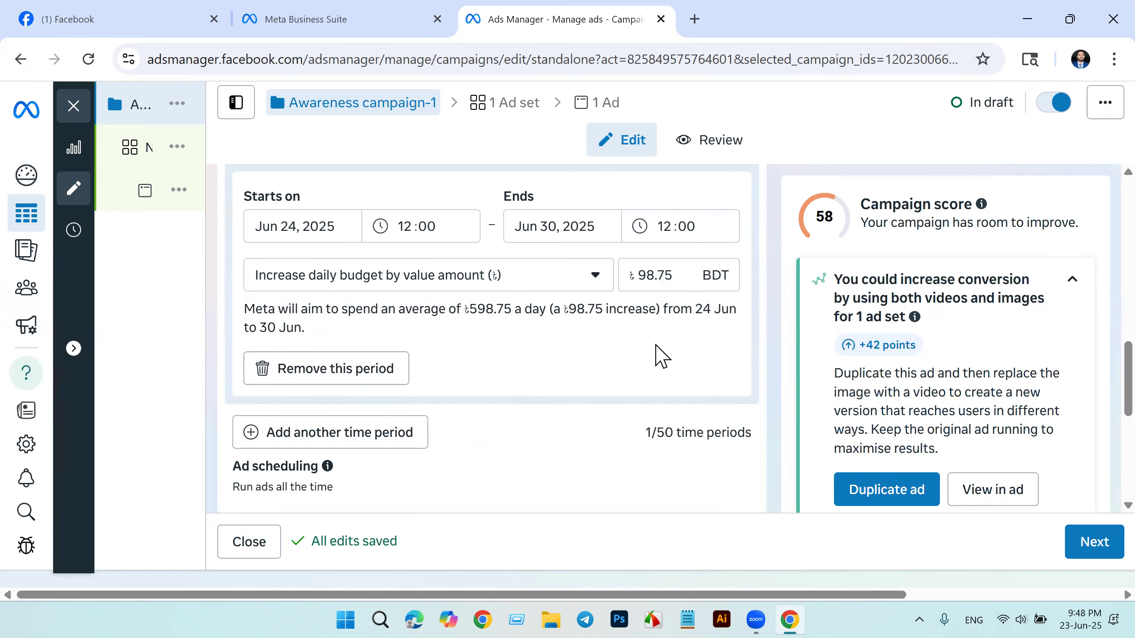
pyautogui.scroll(2, 590, 291)
pyautogui.scroll(4, 567, 288)
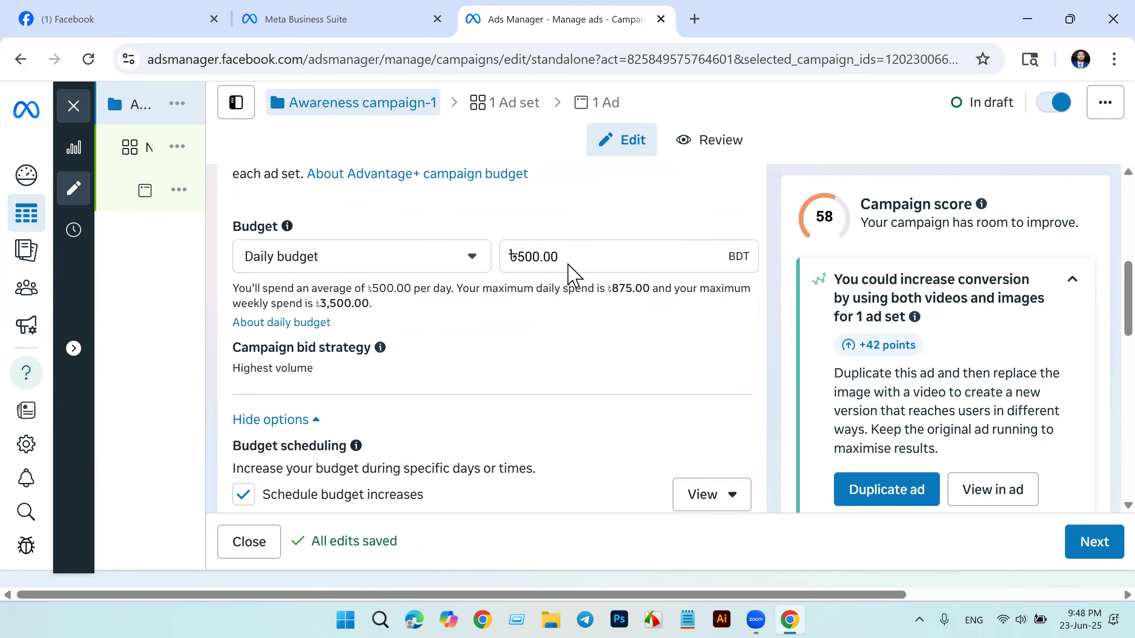
pyautogui.scroll(-4, 567, 266)
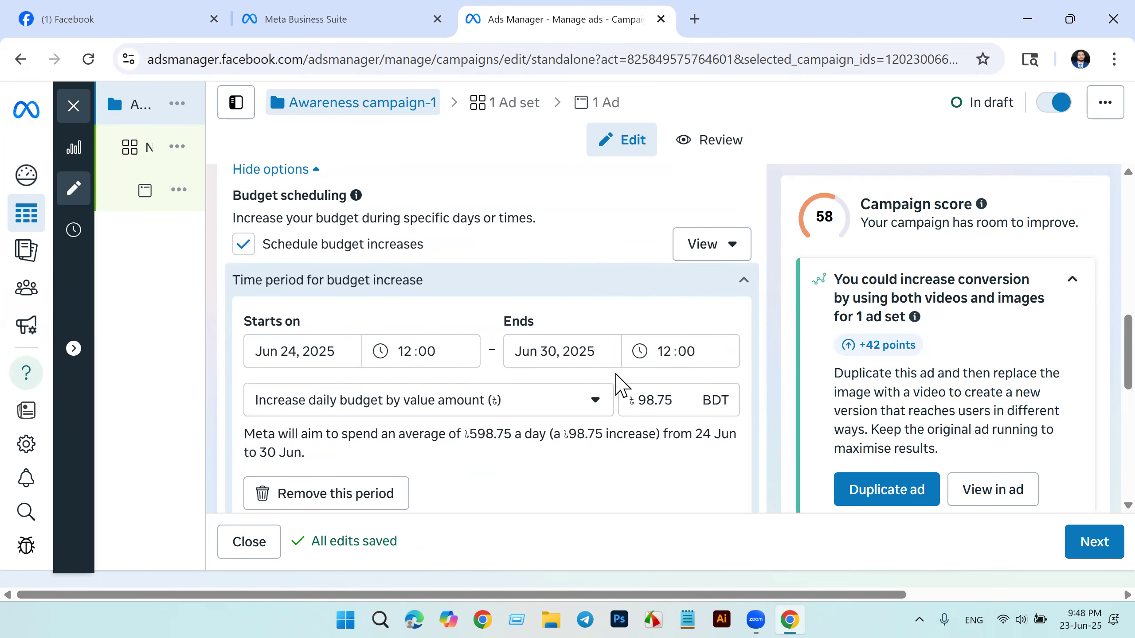
pyautogui.scroll(-2, 618, 387)
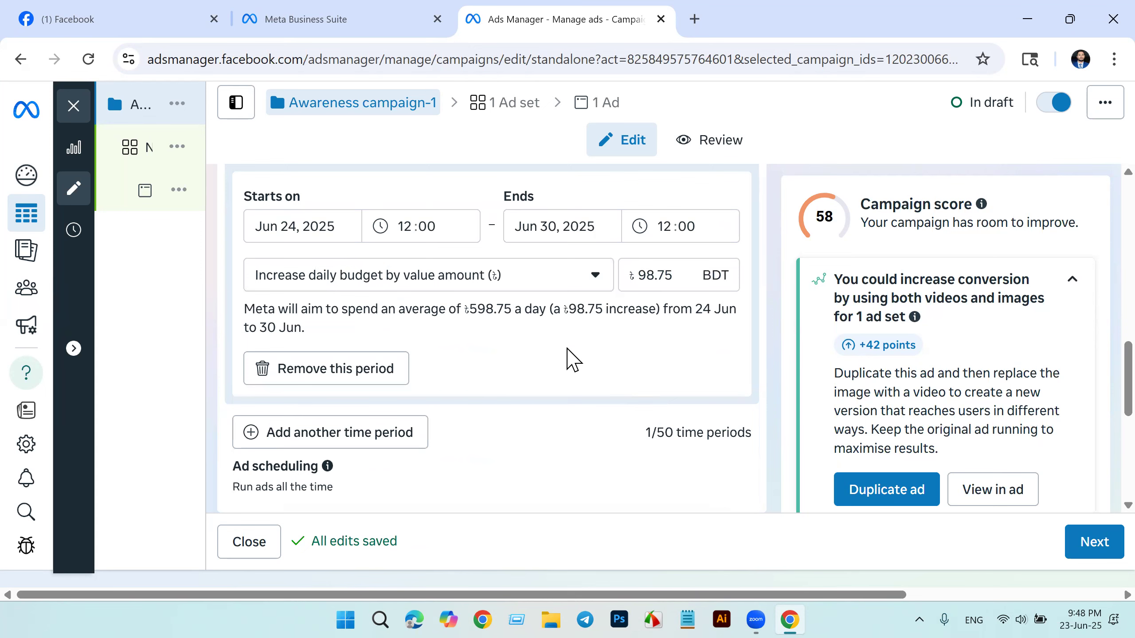
pyautogui.scroll(-2, 573, 360)
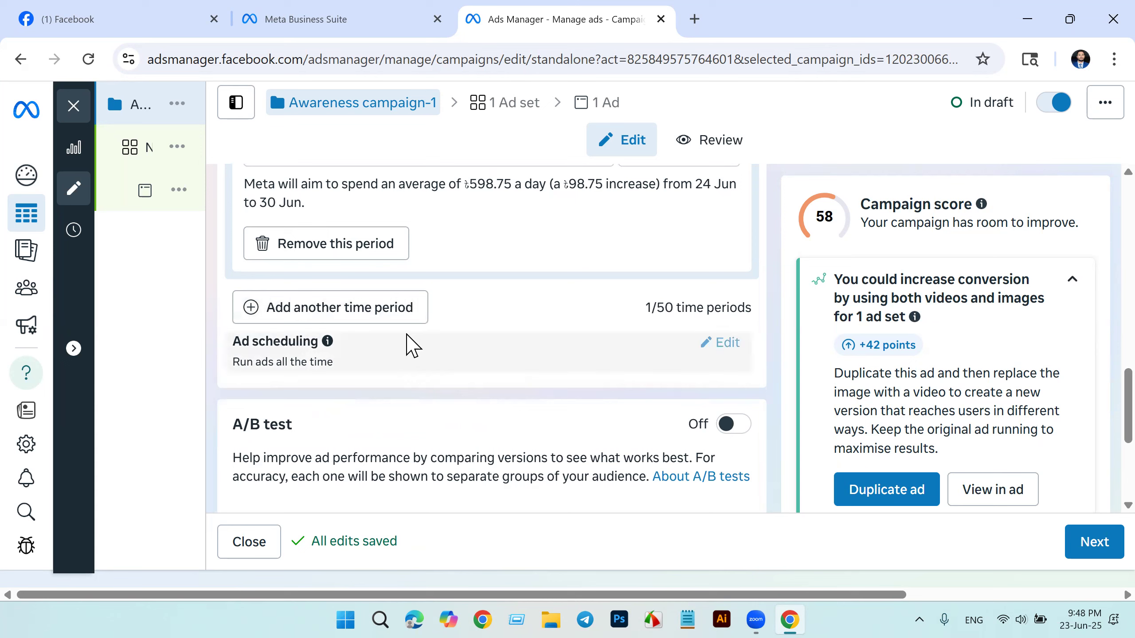
pyautogui.scroll(-2, 443, 373)
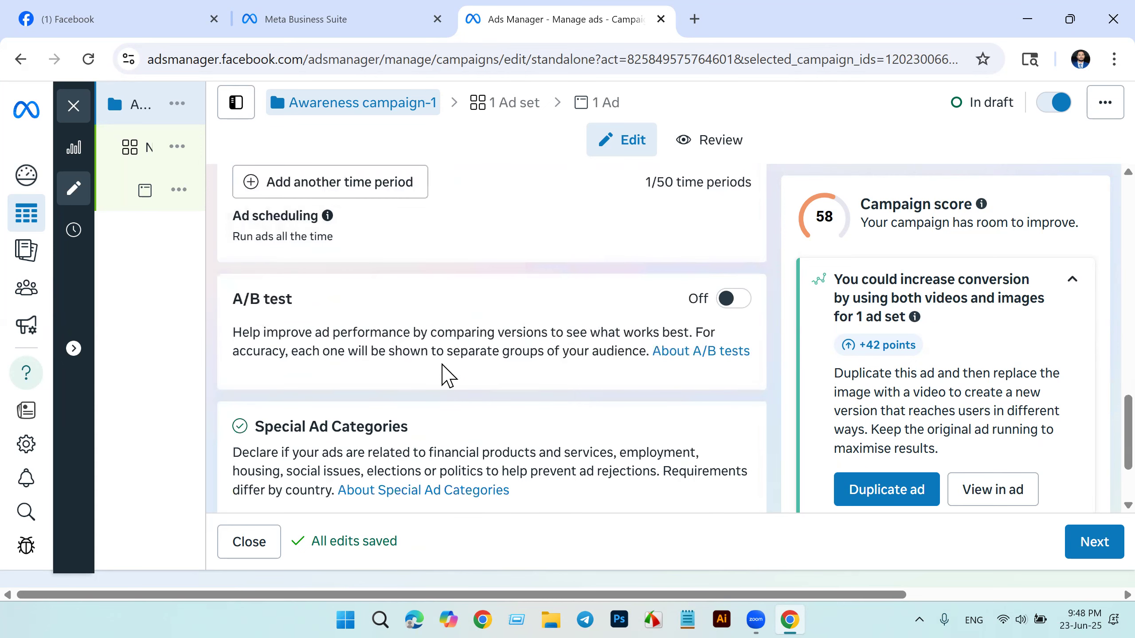
pyautogui.scroll(4, 275, 344)
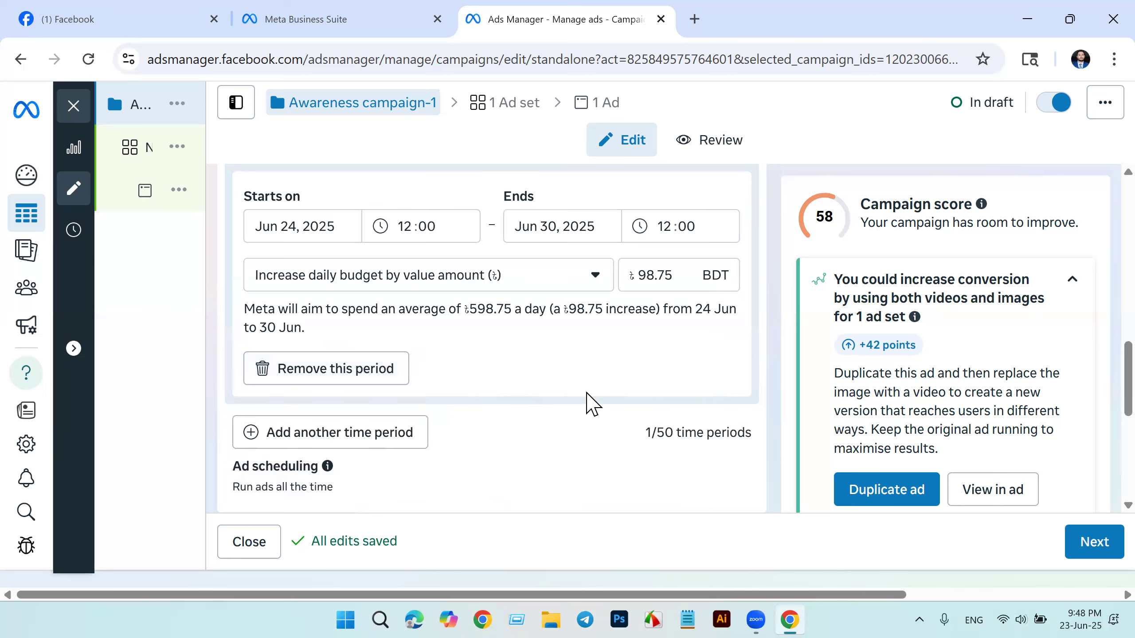
pyautogui.scroll(-2, 592, 405)
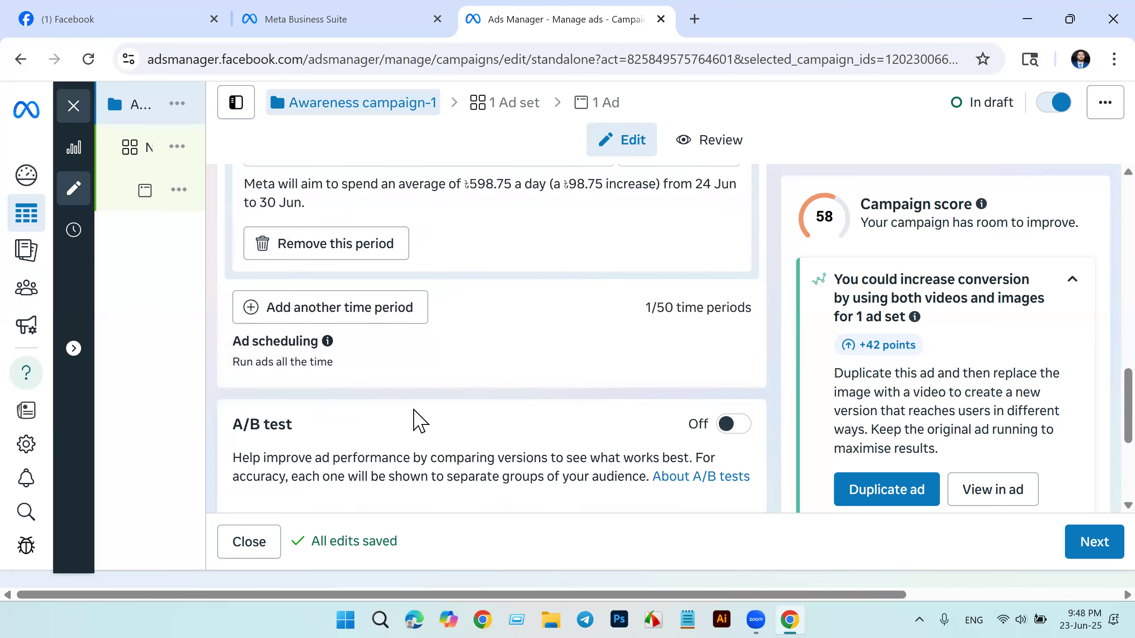
pyautogui.scroll(-2, 413, 410)
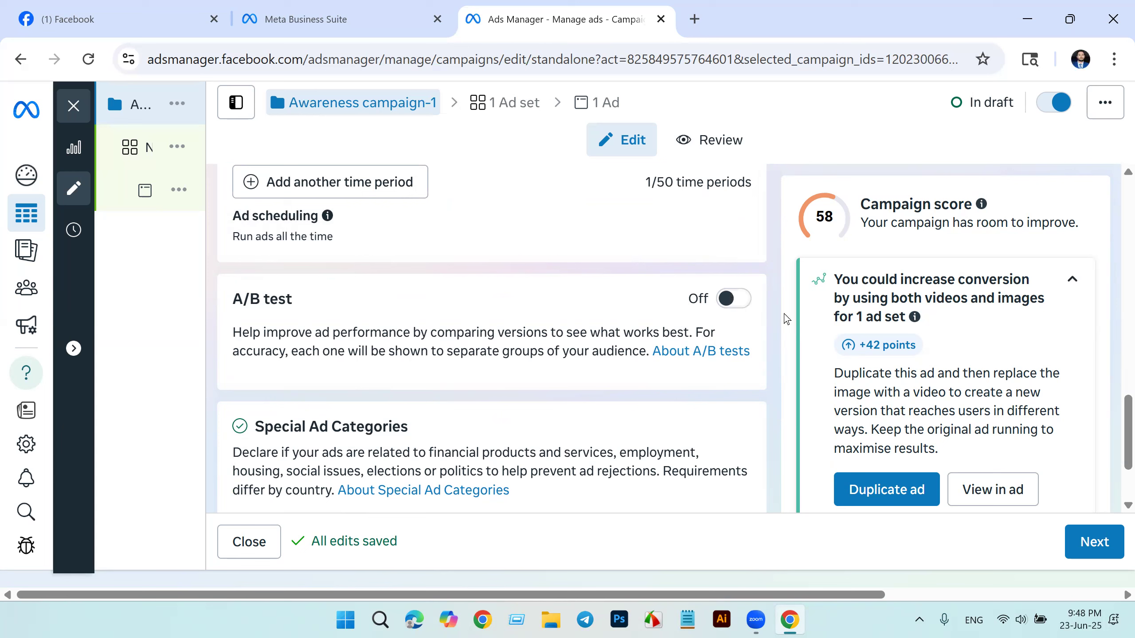
# Step: Try turning on the campaign's A/B test and switch it back off
pyautogui.click(733, 297)
pyautogui.click(733, 299)
pyautogui.click(733, 299)
pyautogui.scroll(-2, 540, 364)
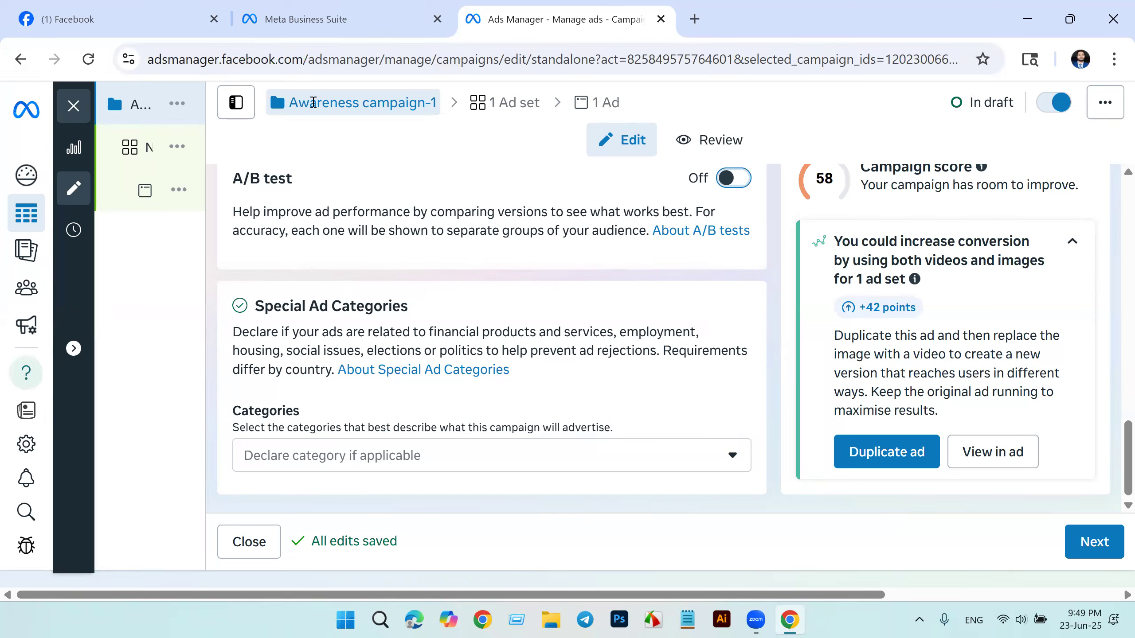
# Step: Copy the campaign name "Awareness campaign-1" and continue to the ad set settings
pyautogui.moveTo(292, 104); pyautogui.dragTo(355, 107)
pyautogui.hotkey('shift', 'Right')
pyautogui.hotkey('shift', 'Right')
pyautogui.hotkey('shift', 'Right')
pyautogui.hotkey('shift', 'Right')
pyautogui.hotkey('shift', 'Right')
pyautogui.hotkey('ctrl', 'c')
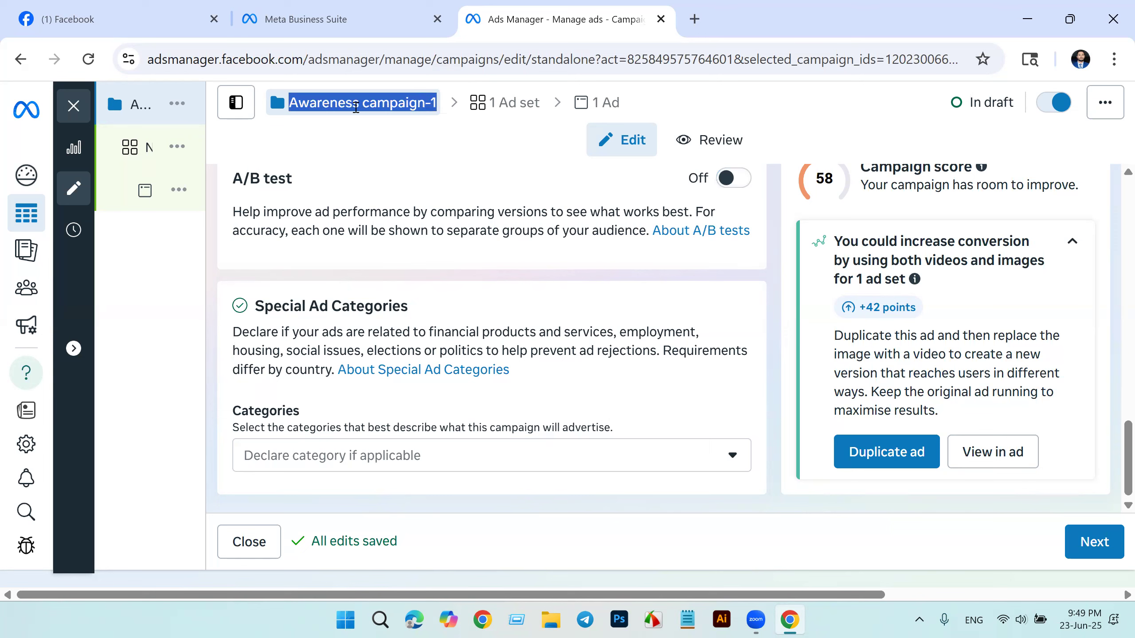
pyautogui.click(1097, 546)
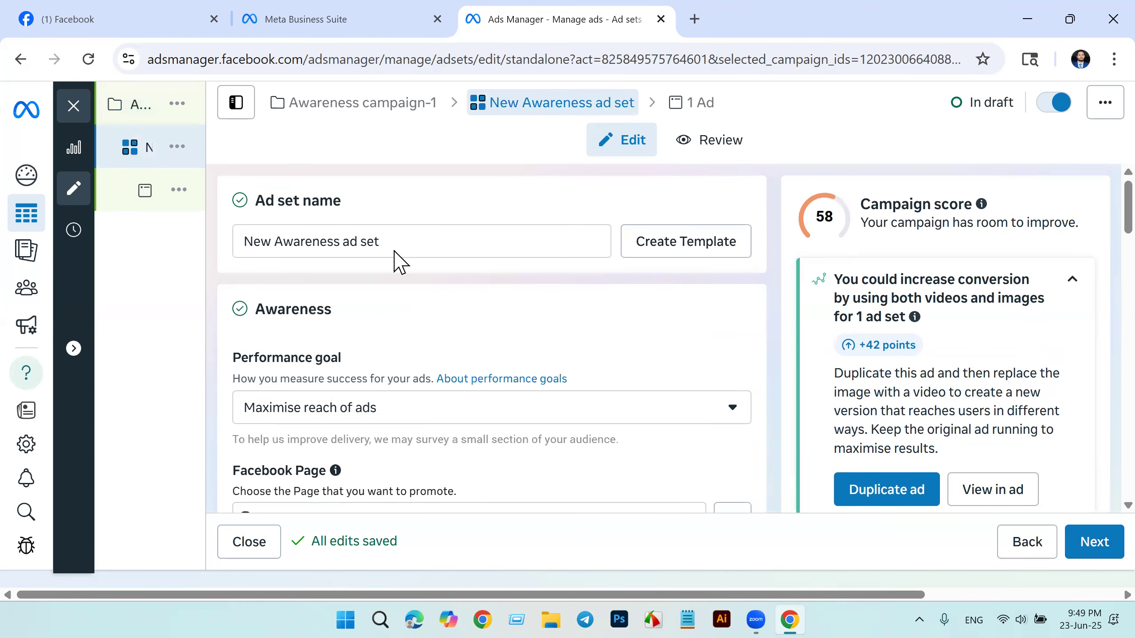
# Step: Rename the ad set as "Awareness campaign-2", based on the copied campaign name
pyautogui.moveTo(379, 242); pyautogui.dragTo(223, 261)
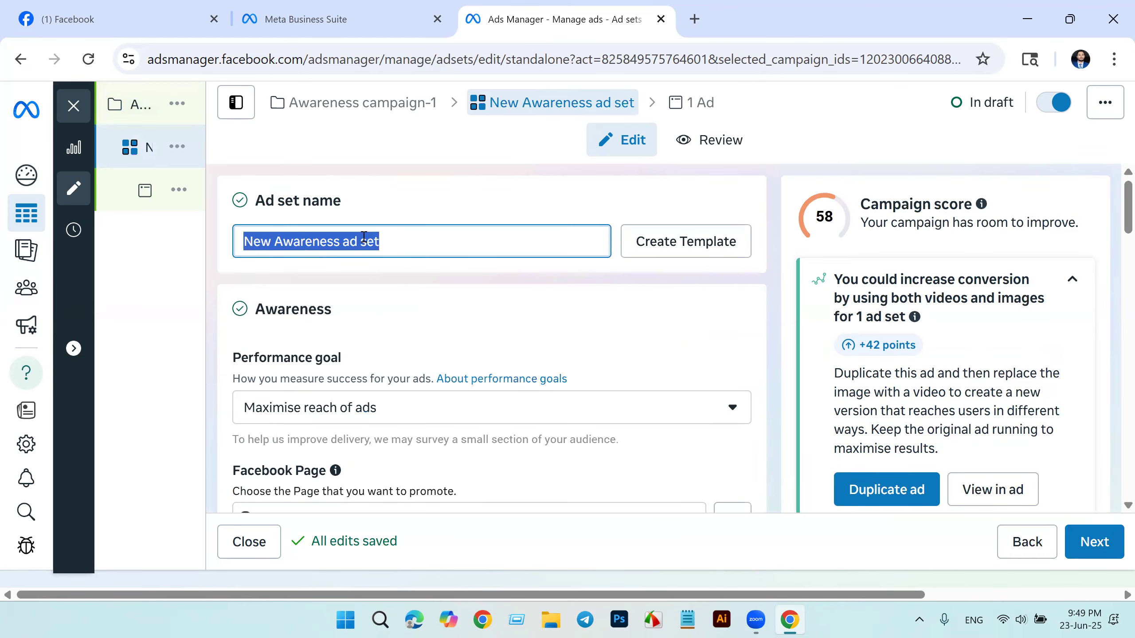
pyautogui.hotkey('ctrl', 'v')
pyautogui.press('BackSpace')
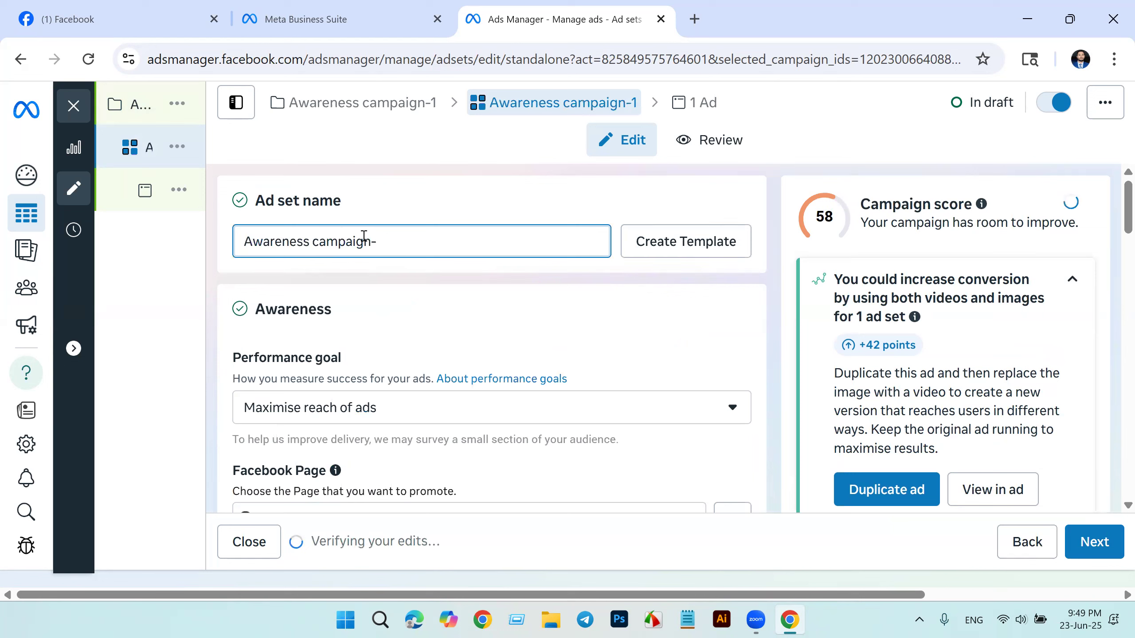
pyautogui.write('2')
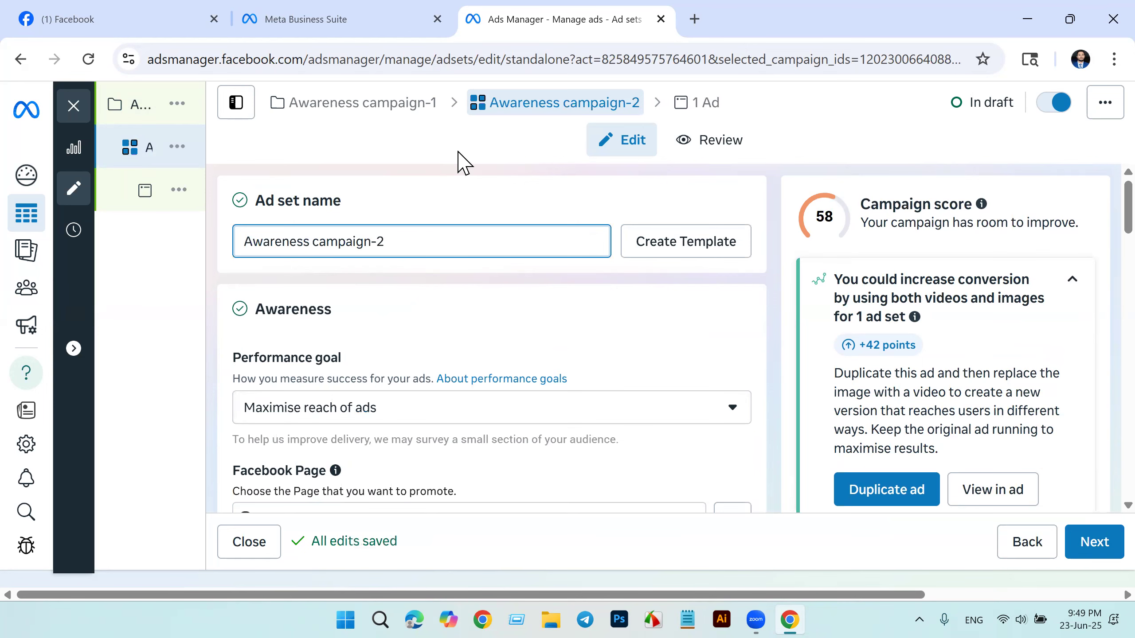
# Step: Rename the ad as "Awareness campaign-3", based on the copied campaign name, and return to the ad set settings
pyautogui.click(697, 102)
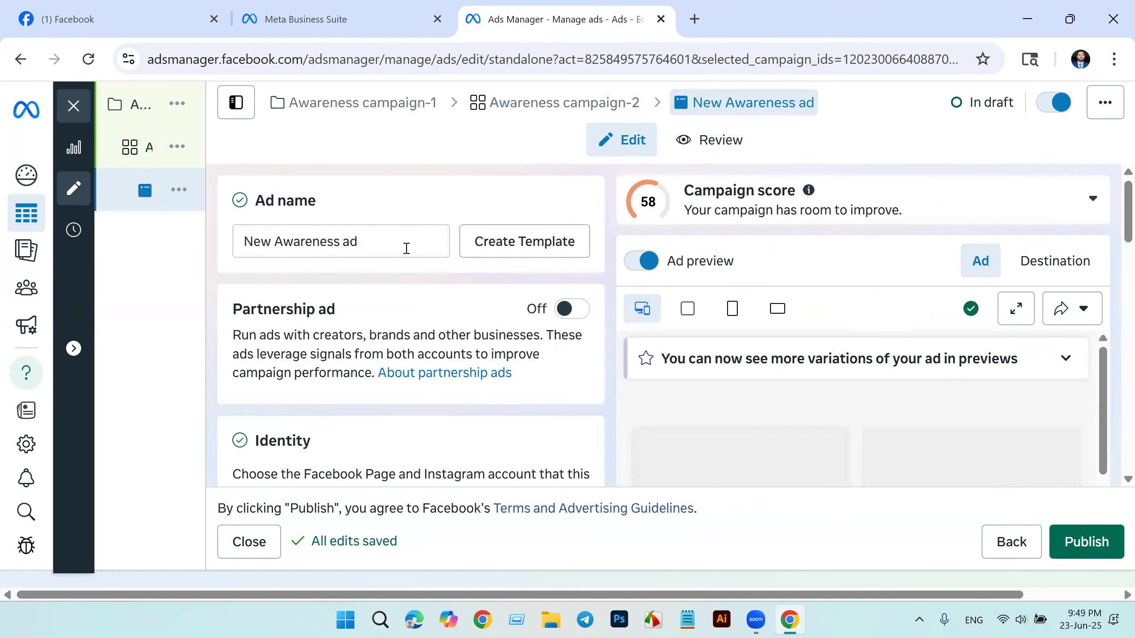
pyautogui.click(385, 242)
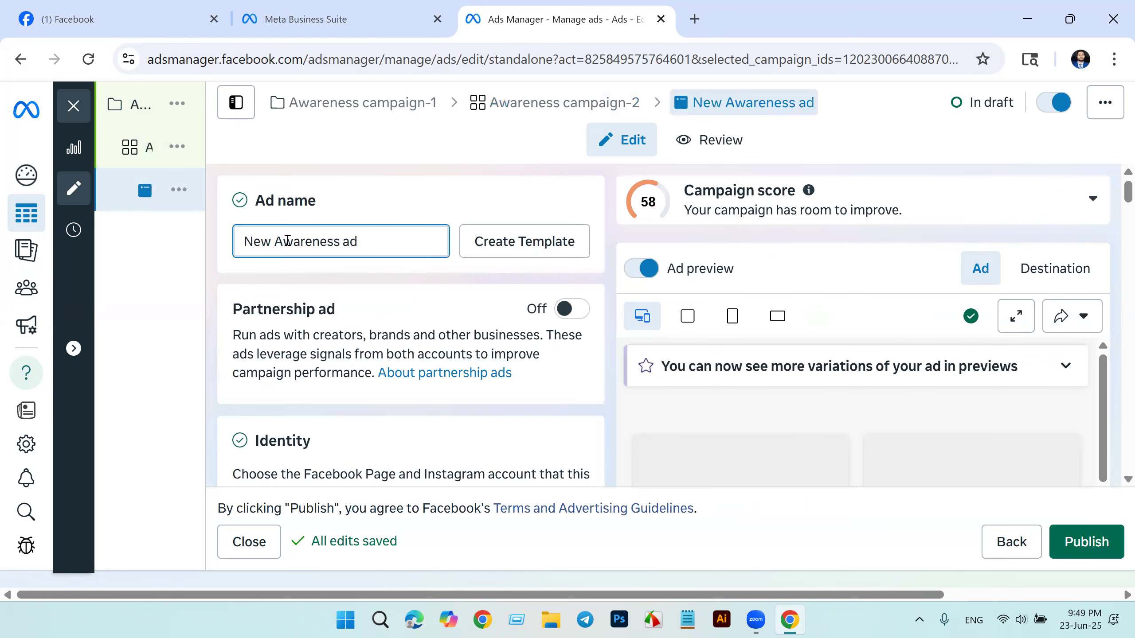
pyautogui.tripleClick(287, 241)
pyautogui.hotkey('ctrl', 'v')
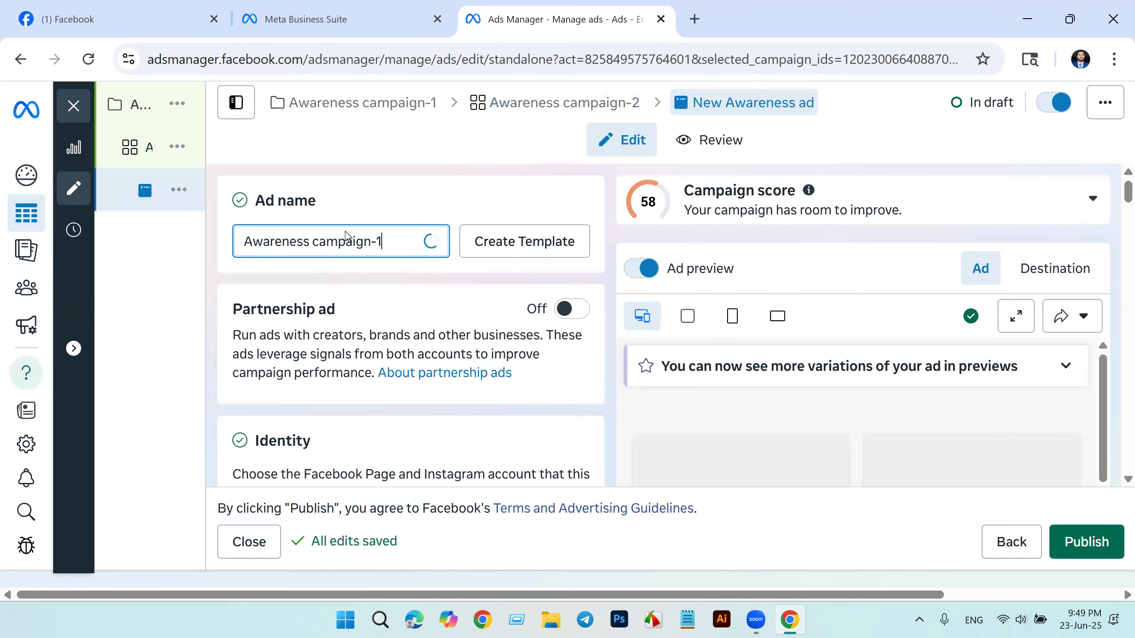
pyautogui.press('BackSpace')
pyautogui.write('3')
pyautogui.click(473, 171)
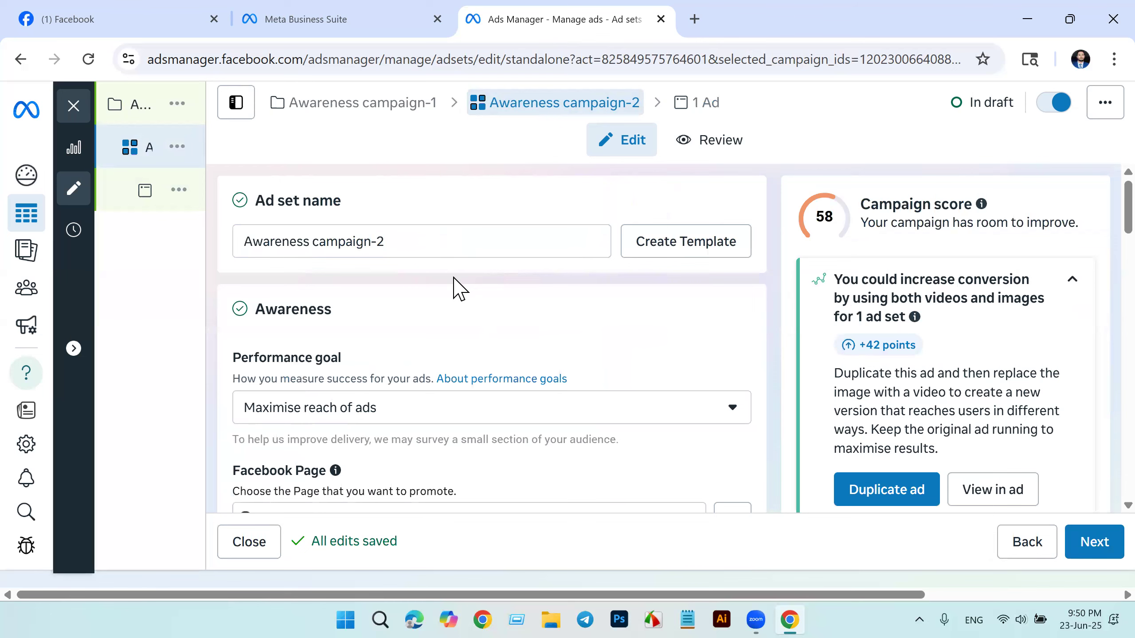
# Step: Select the advertiser's own-name Page as the Facebook Page that the ad set promotes
pyautogui.scroll(-2, 454, 279)
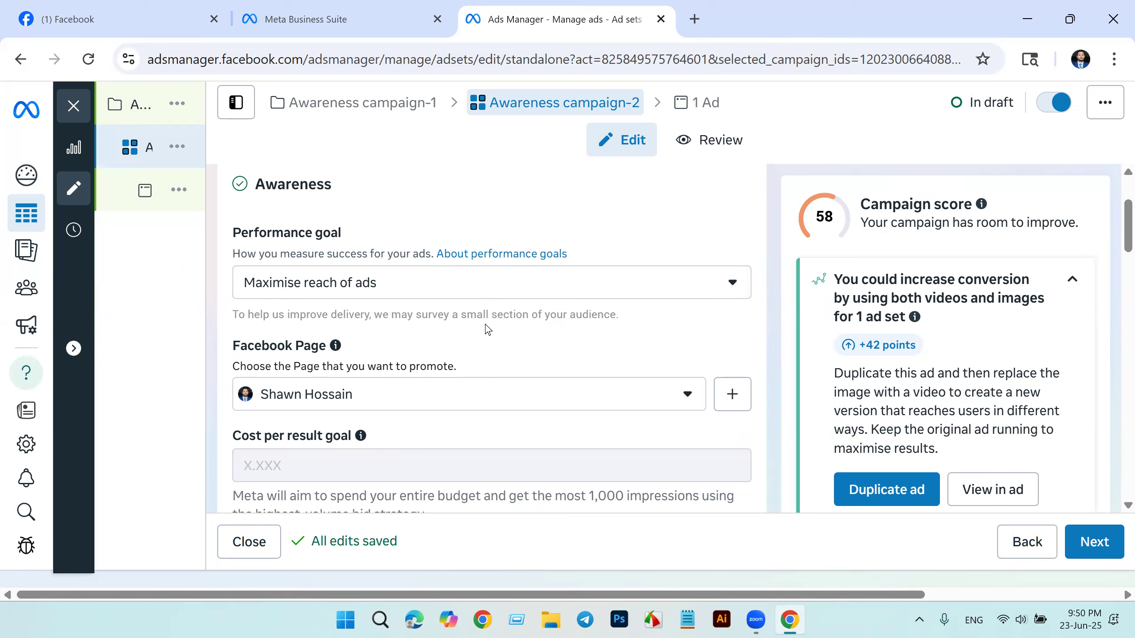
pyautogui.click(688, 396)
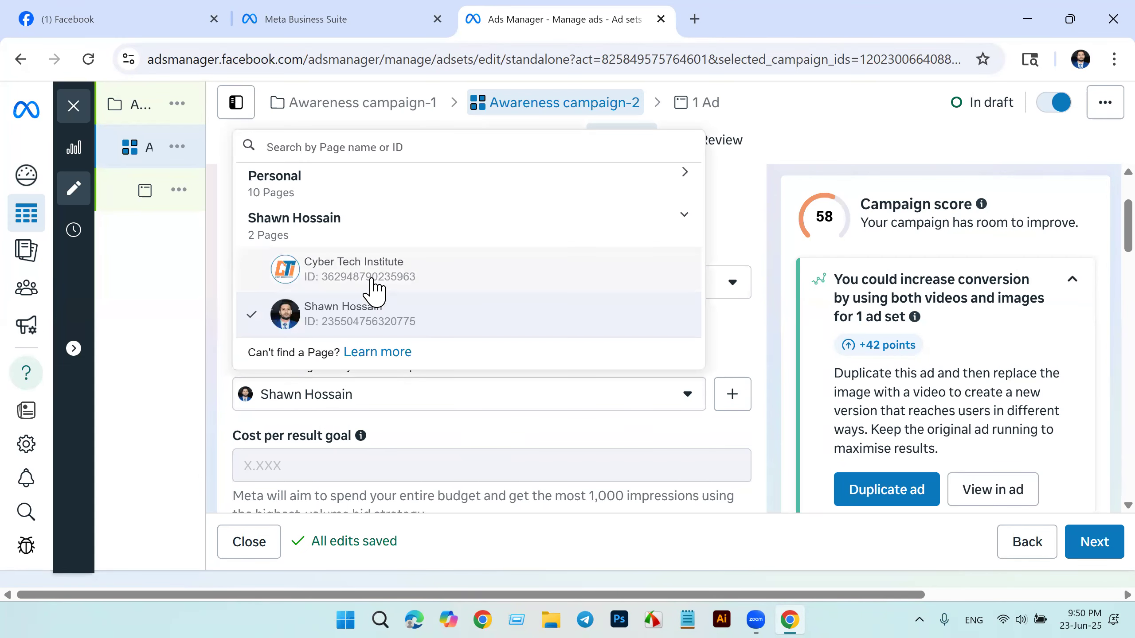
pyautogui.click(436, 333)
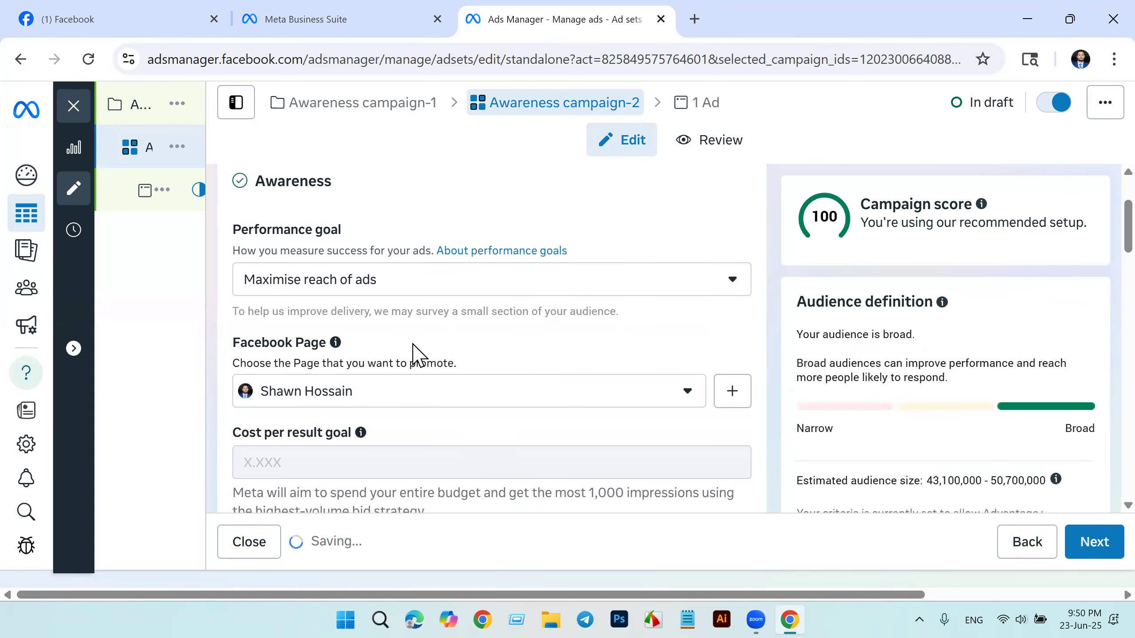
# Step: Set the ad set's schedule to start on 24 June 2025 at 12:00
pyautogui.scroll(-2, 411, 354)
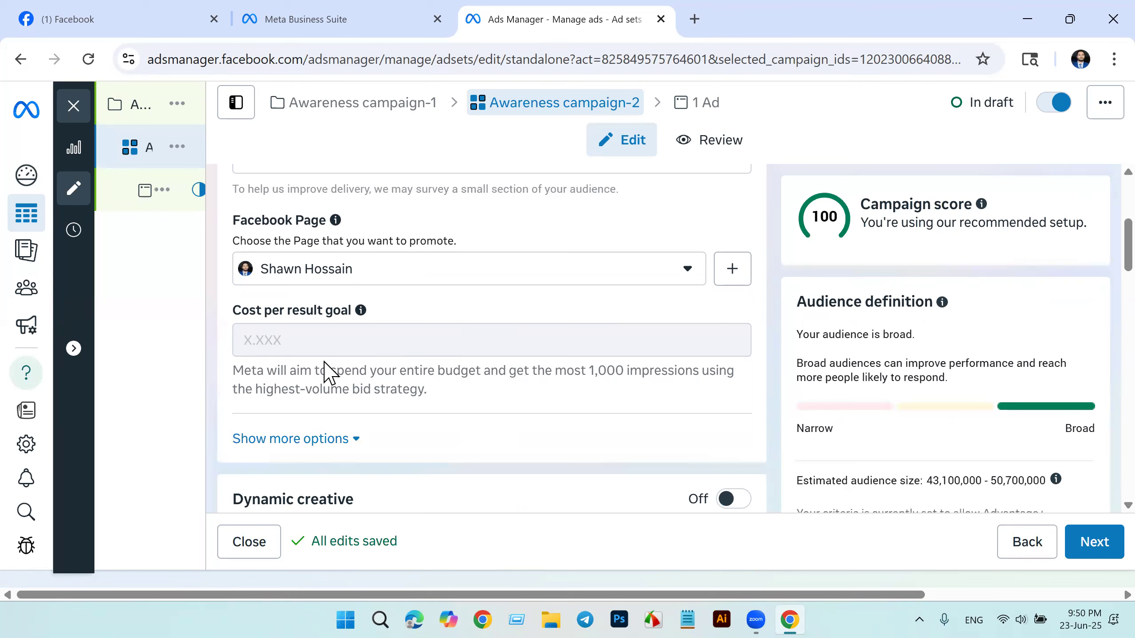
pyautogui.moveTo(385, 347)
pyautogui.scroll(-2, 465, 438)
pyautogui.scroll(-2, 464, 438)
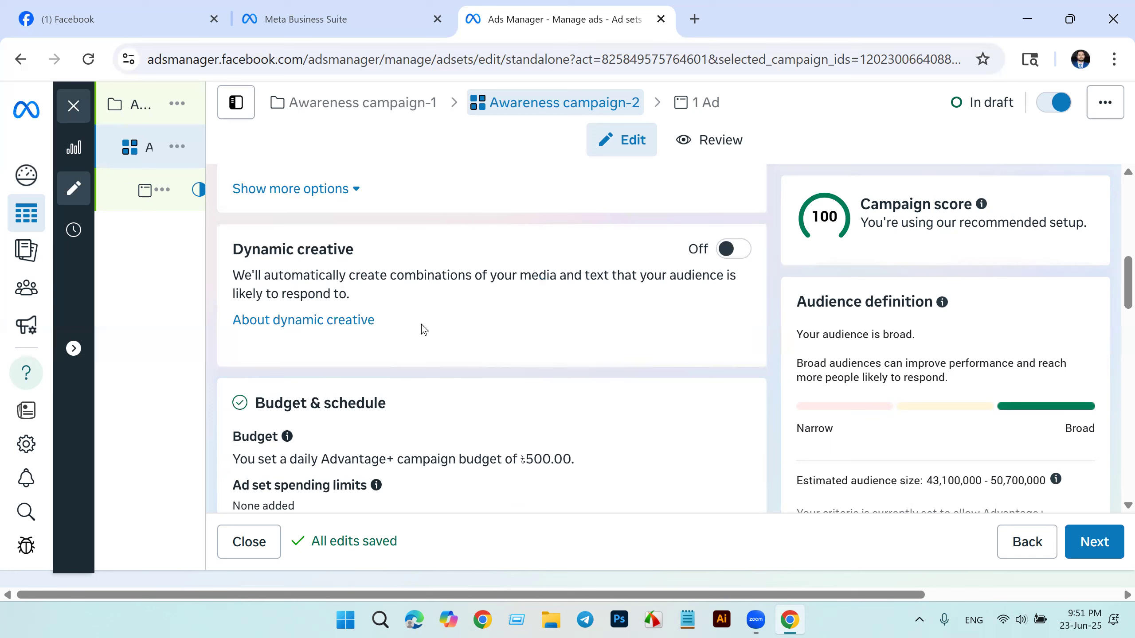
pyautogui.scroll(-2, 421, 325)
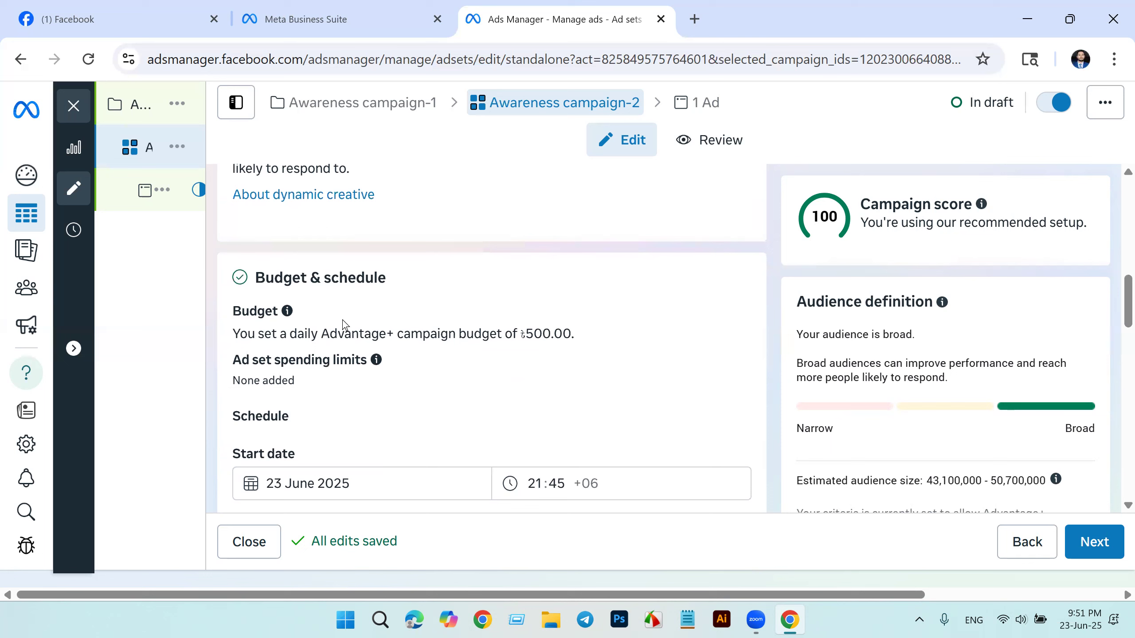
pyautogui.scroll(-2, 499, 315)
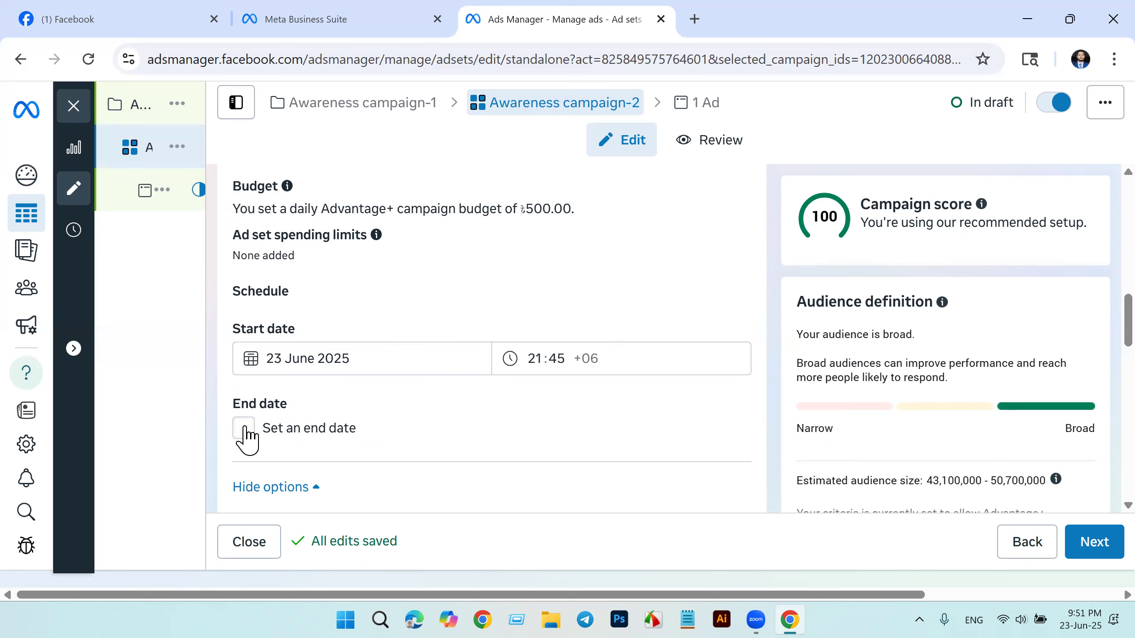
pyautogui.click(360, 359)
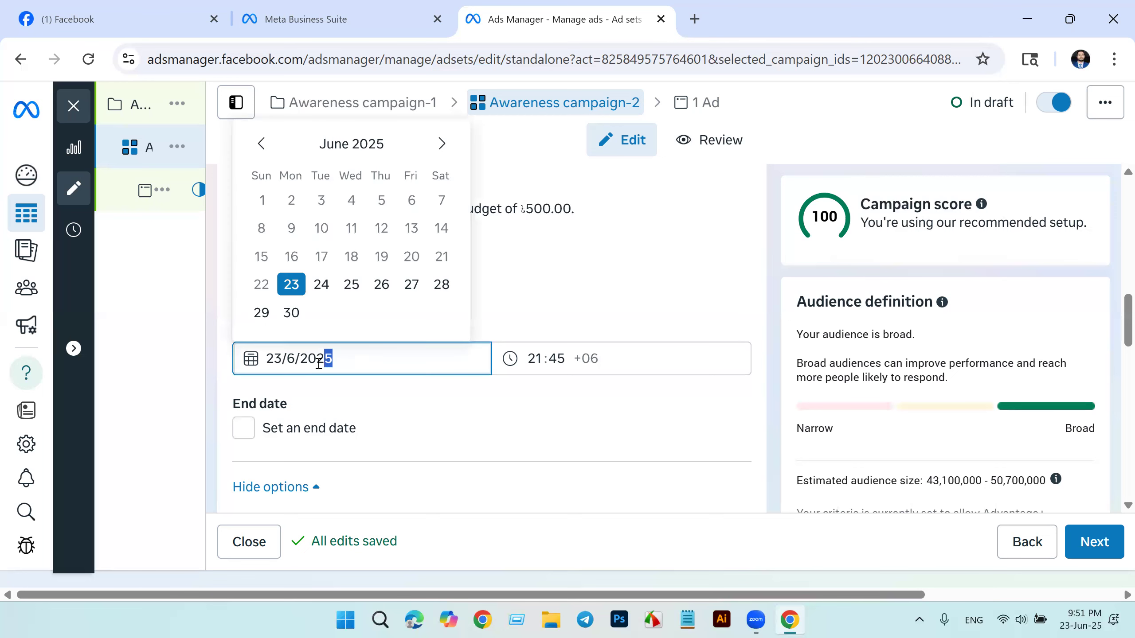
pyautogui.click(326, 284)
pyautogui.click(534, 357)
pyautogui.write('12')
pyautogui.click(559, 359)
pyautogui.write('00')
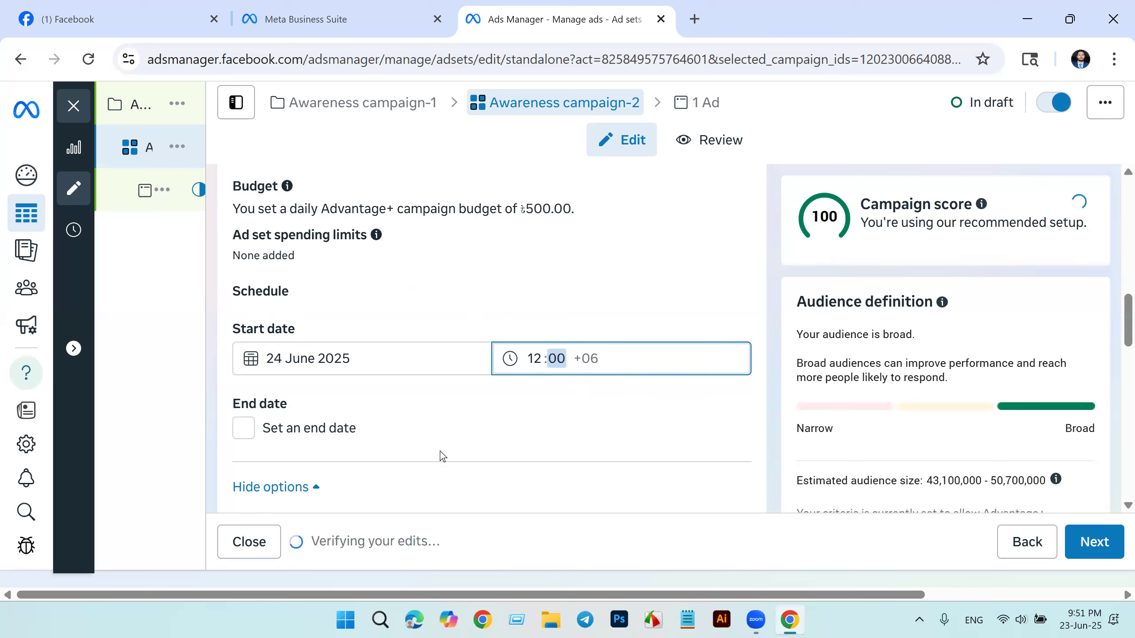
pyautogui.click(243, 433)
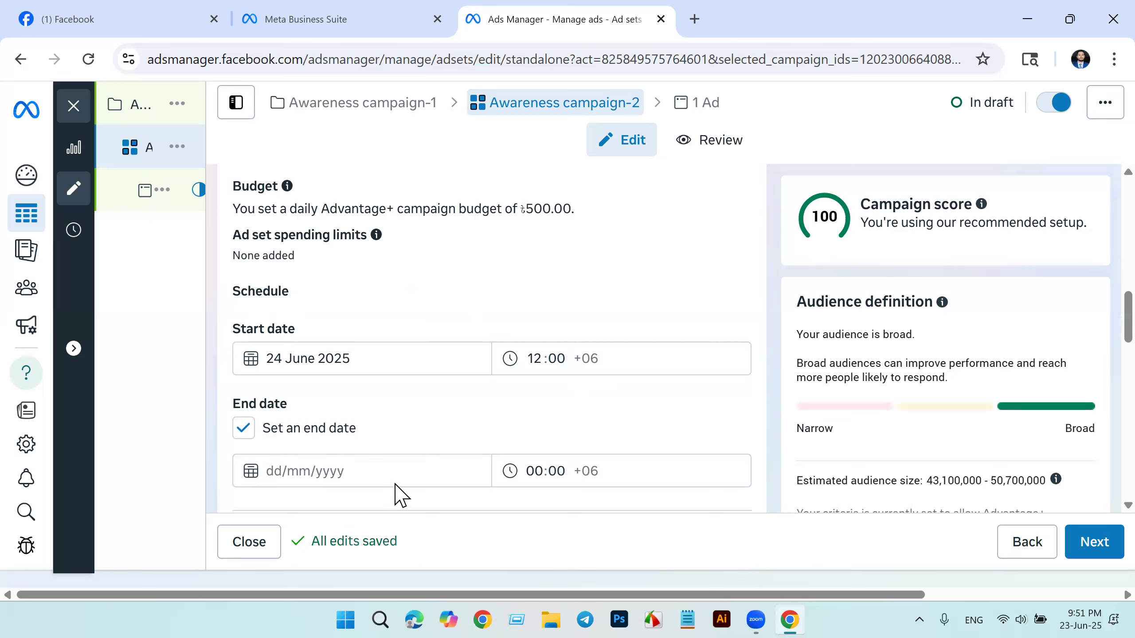
pyautogui.click(314, 472)
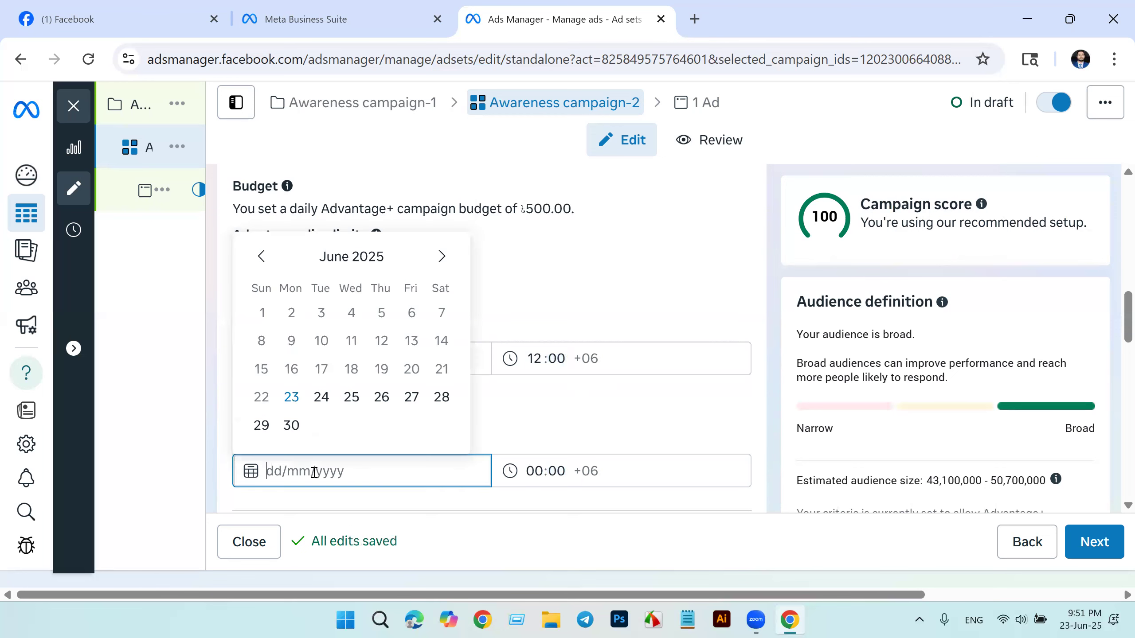
pyautogui.click(291, 425)
pyautogui.click(549, 466)
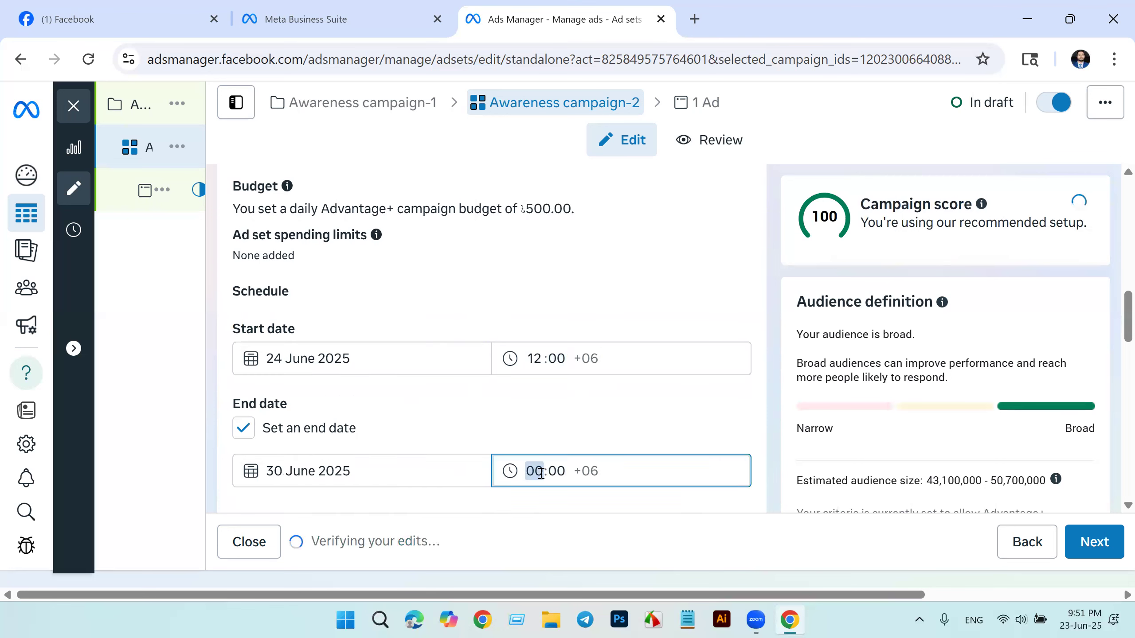
pyautogui.write('12')
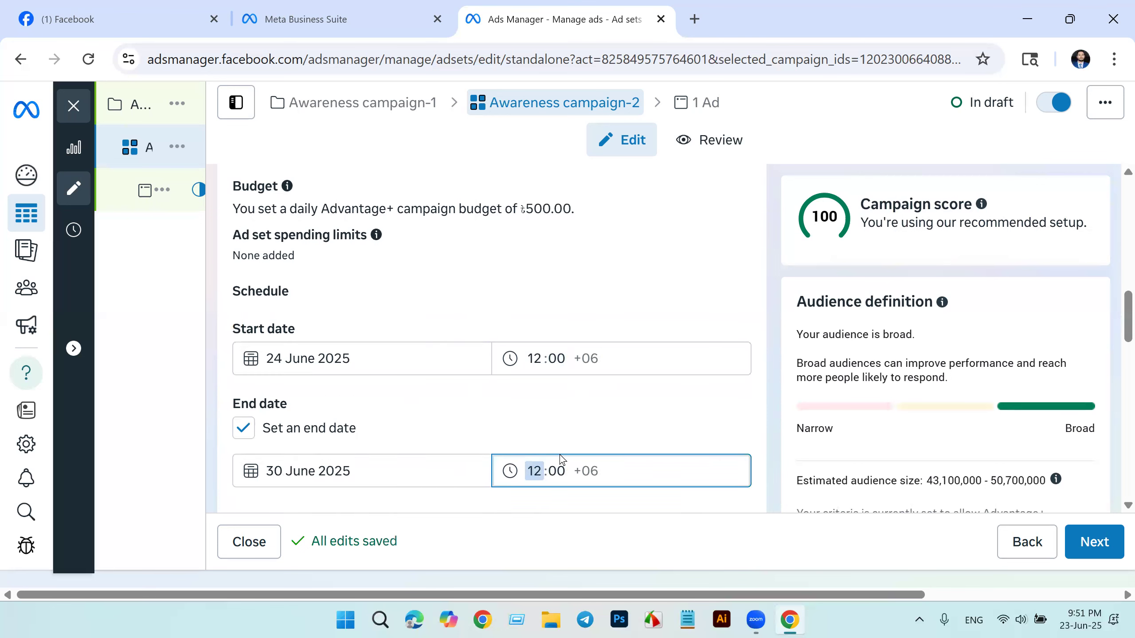
pyautogui.click(472, 414)
pyautogui.click(271, 428)
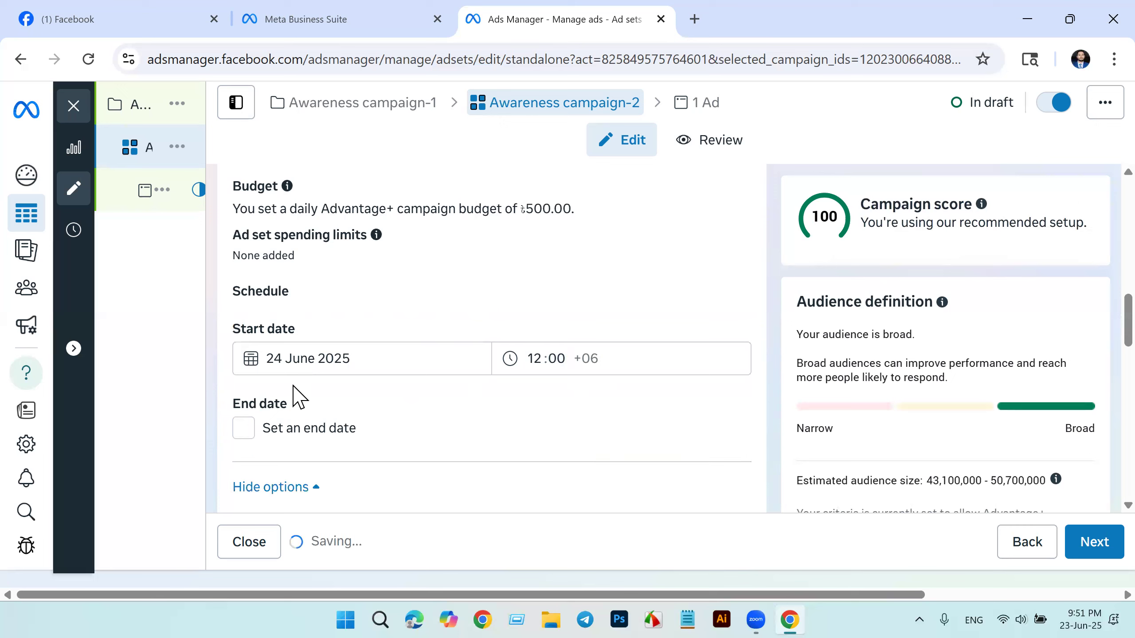
# Step: Enable an end date for the ad set and set it to 30 June 2025 at 12:00
pyautogui.scroll(-3, 452, 386)
pyautogui.scroll(3, 452, 386)
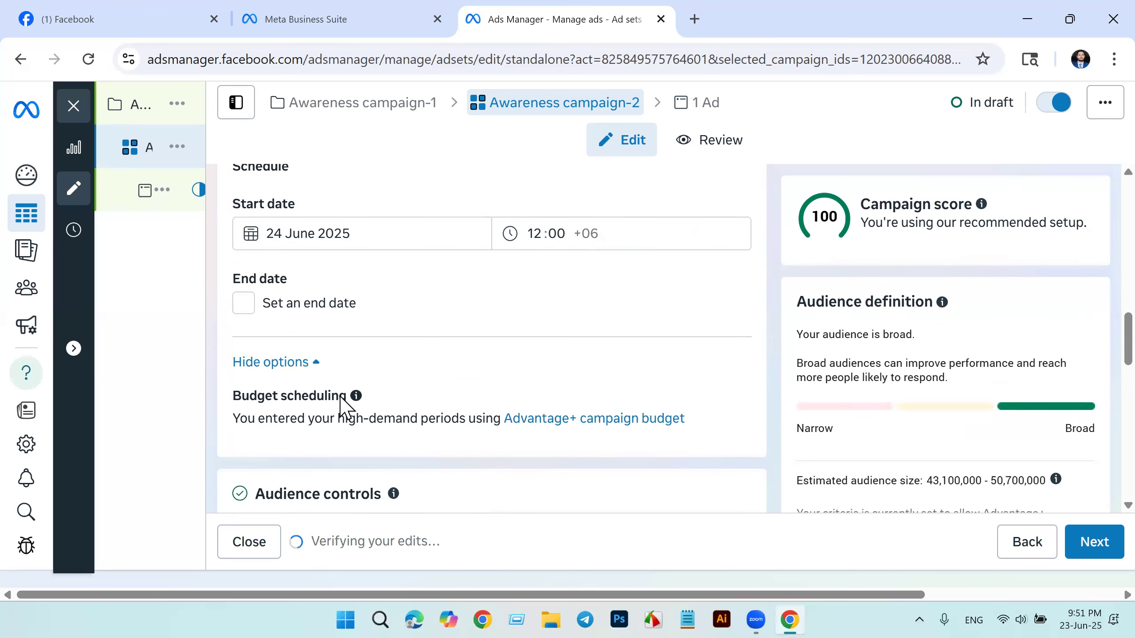
pyautogui.click(245, 304)
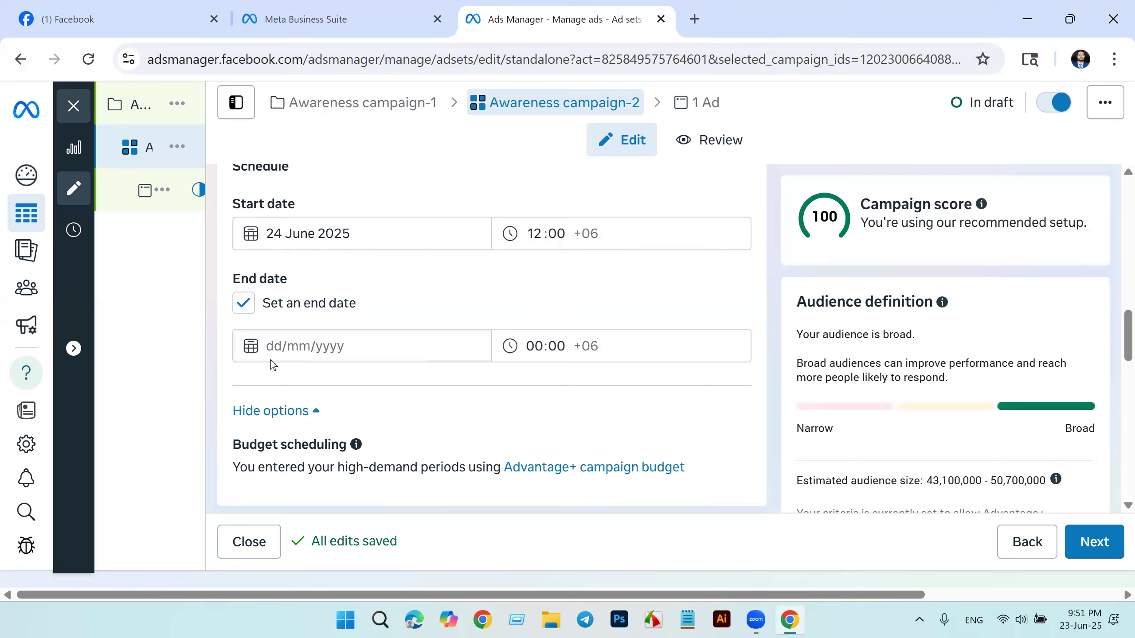
pyautogui.click(302, 348)
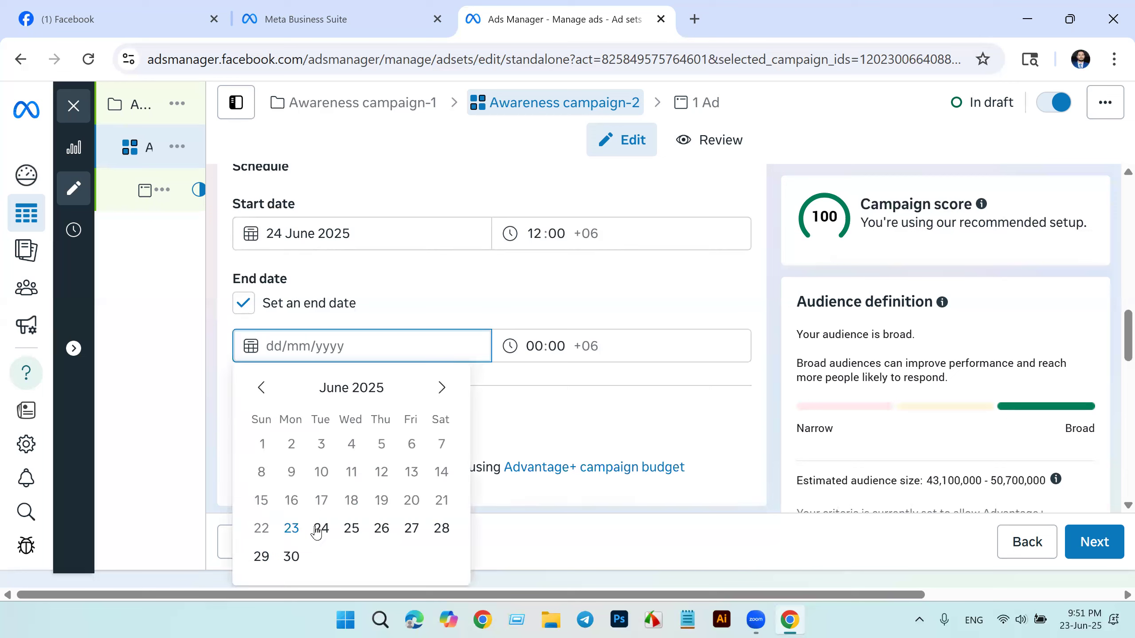
pyautogui.click(291, 556)
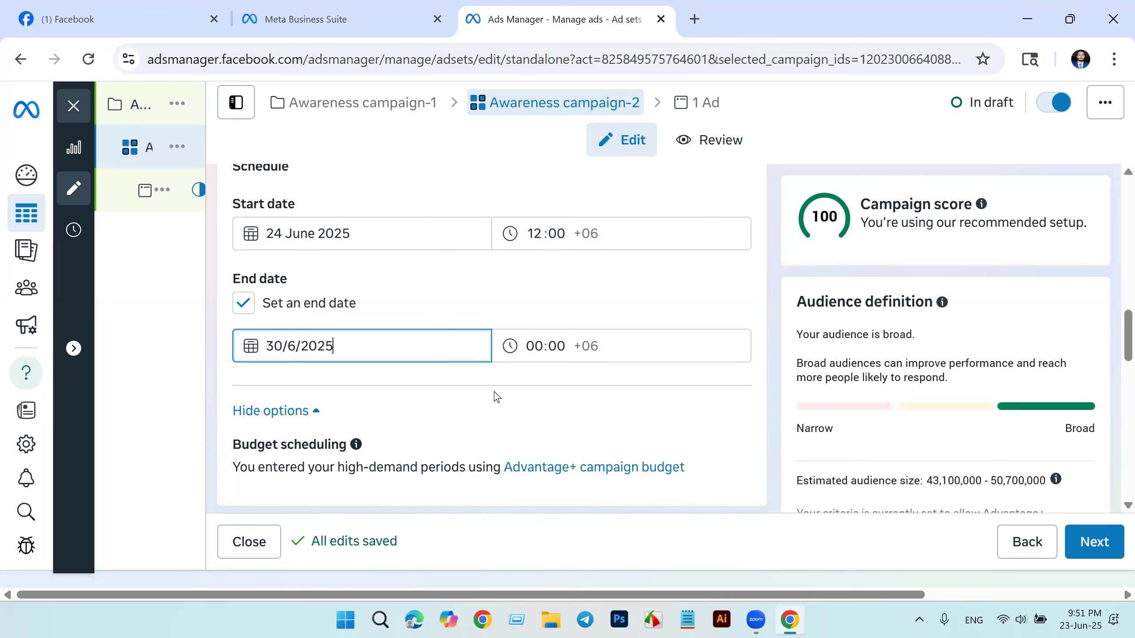
pyautogui.click(531, 347)
pyautogui.write('12')
# Step: Examine the budget scheduling, audience controls and location settings of the ad set
pyautogui.scroll(-2, 616, 400)
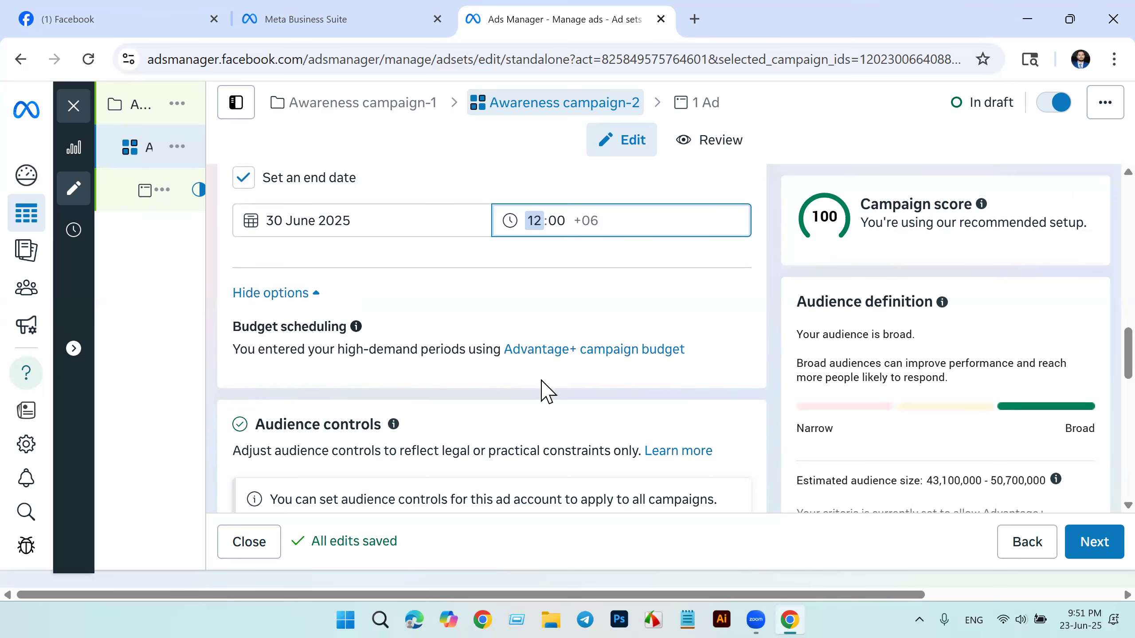
pyautogui.scroll(-2, 628, 383)
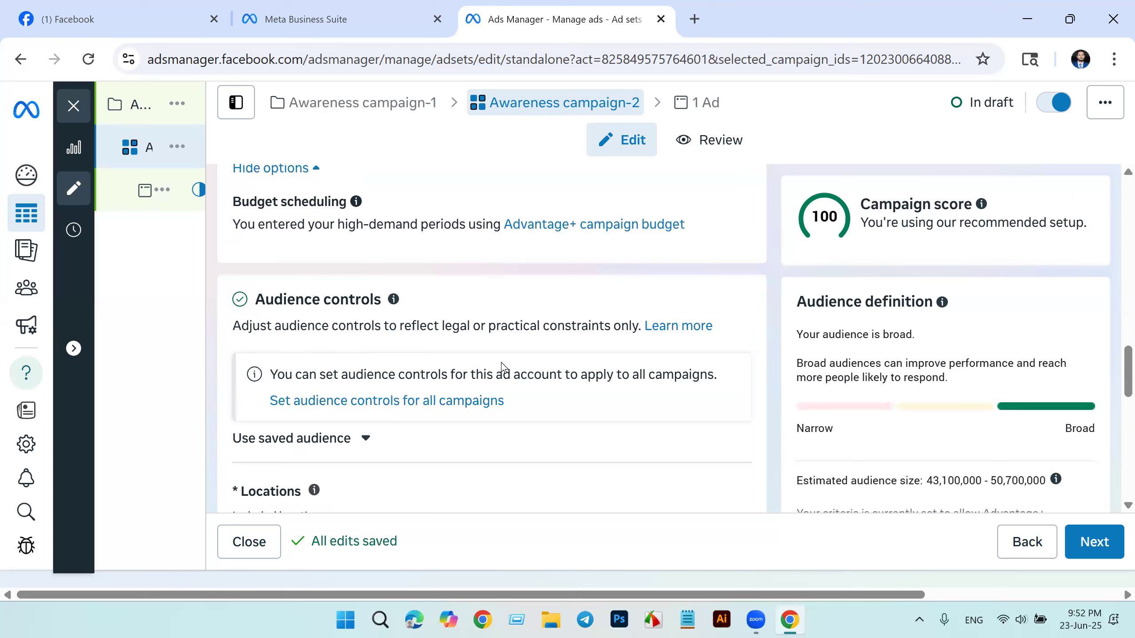
pyautogui.scroll(-2, 468, 370)
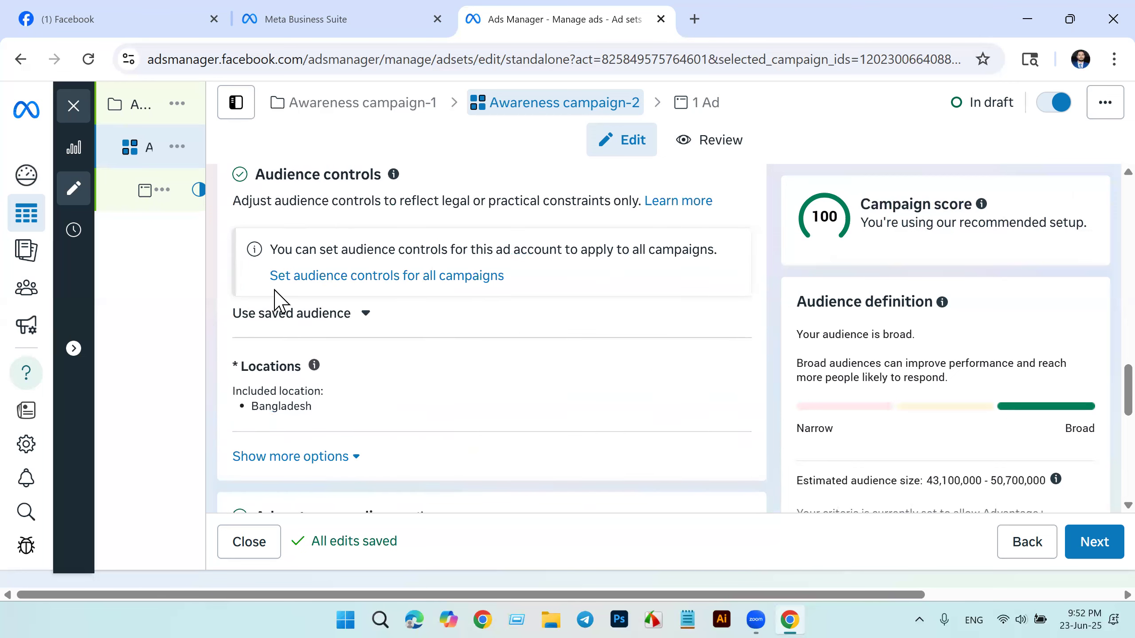
pyautogui.moveTo(378, 414)
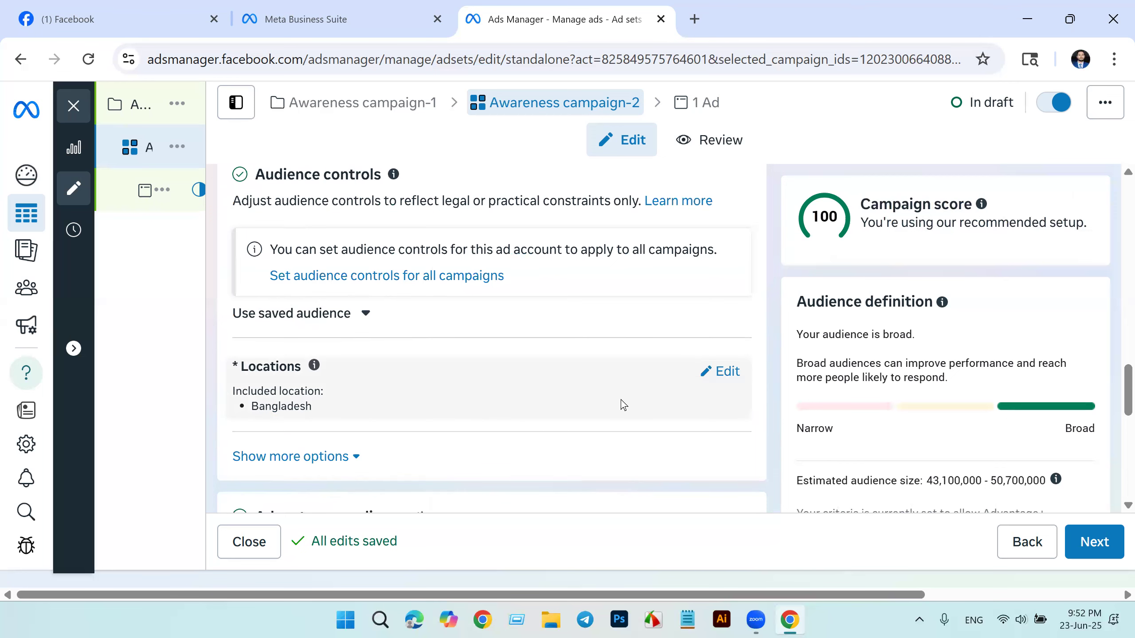
pyautogui.scroll(-2, 622, 400)
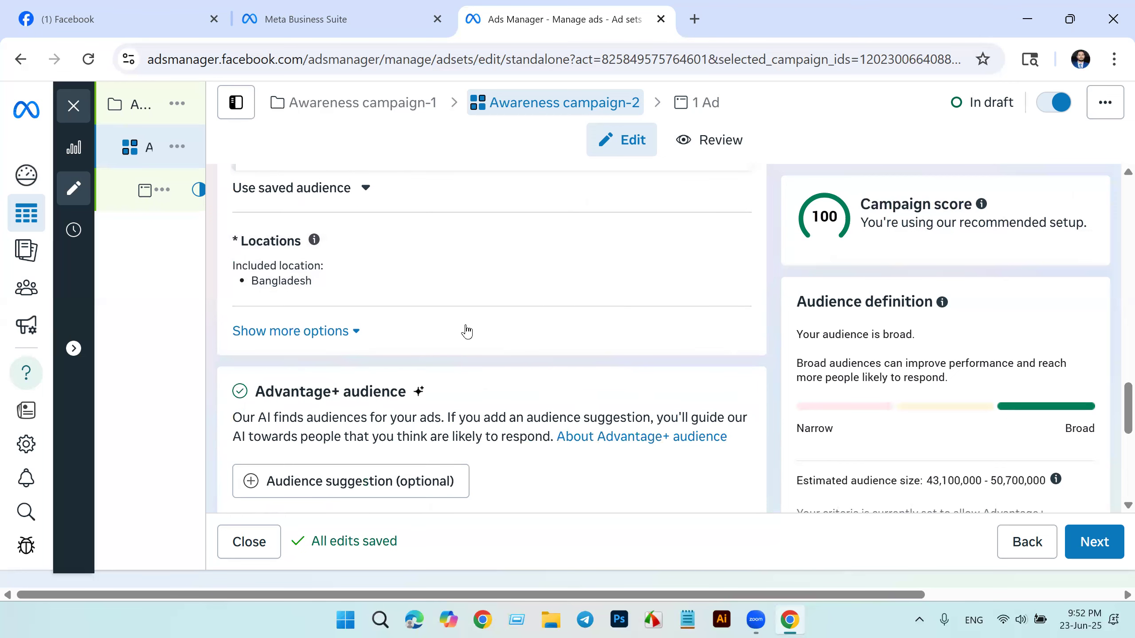
pyautogui.moveTo(347, 279)
pyautogui.scroll(2, 348, 336)
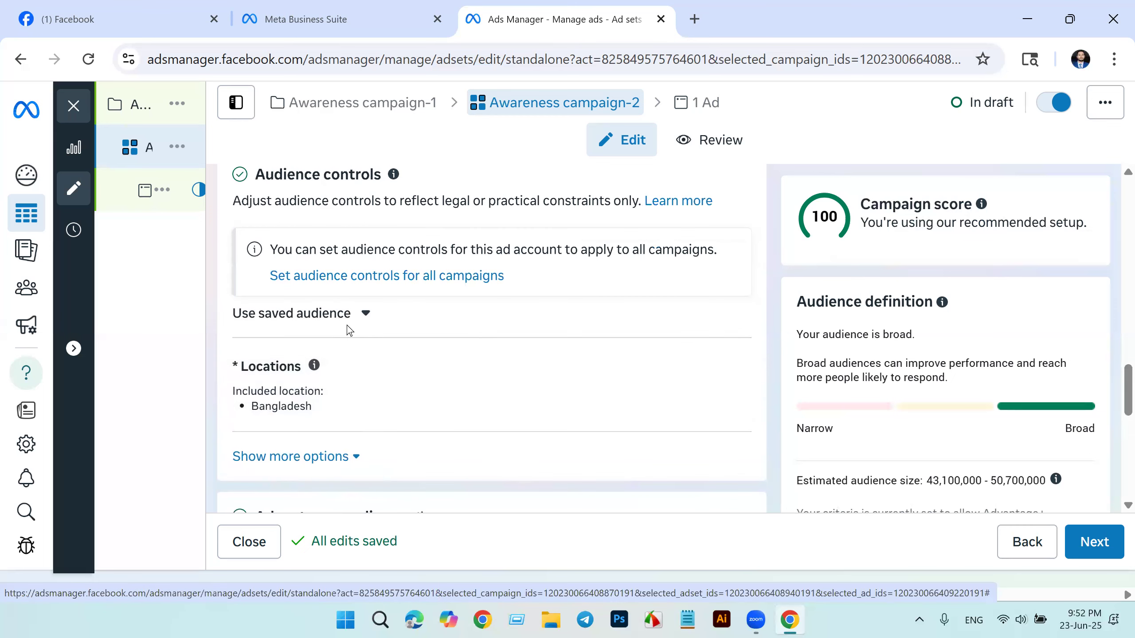
pyautogui.scroll(4, 347, 326)
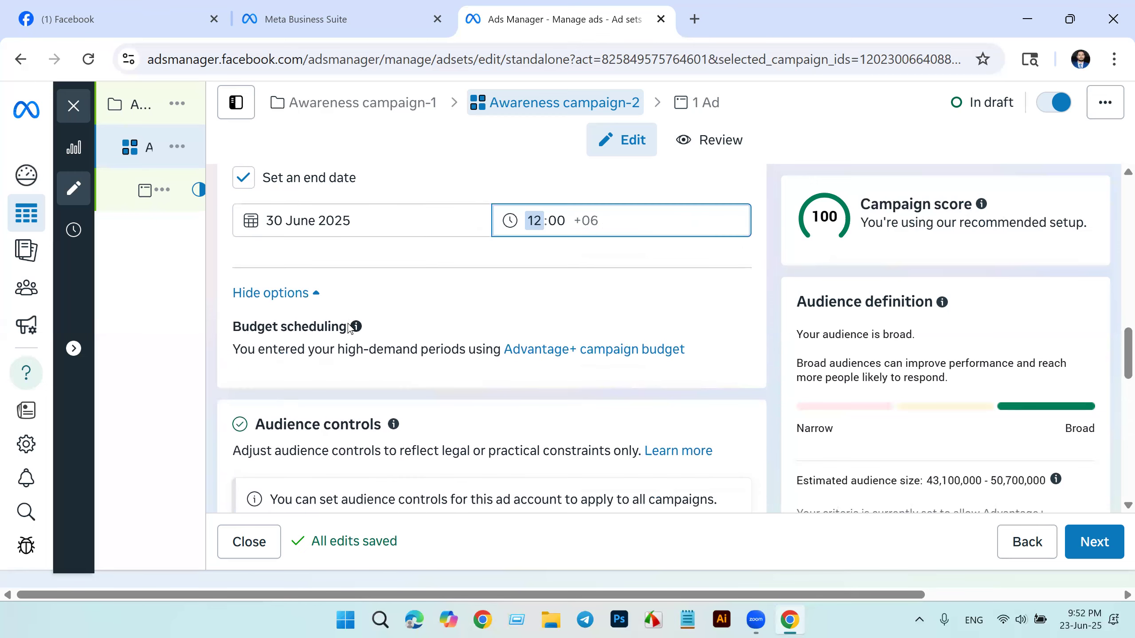
# Step: Edit the ad set's locations to include the city of Dhaka, Dhaka Division, Bangladesh, found by searching for "dhaka"
pyautogui.scroll(-6, 347, 323)
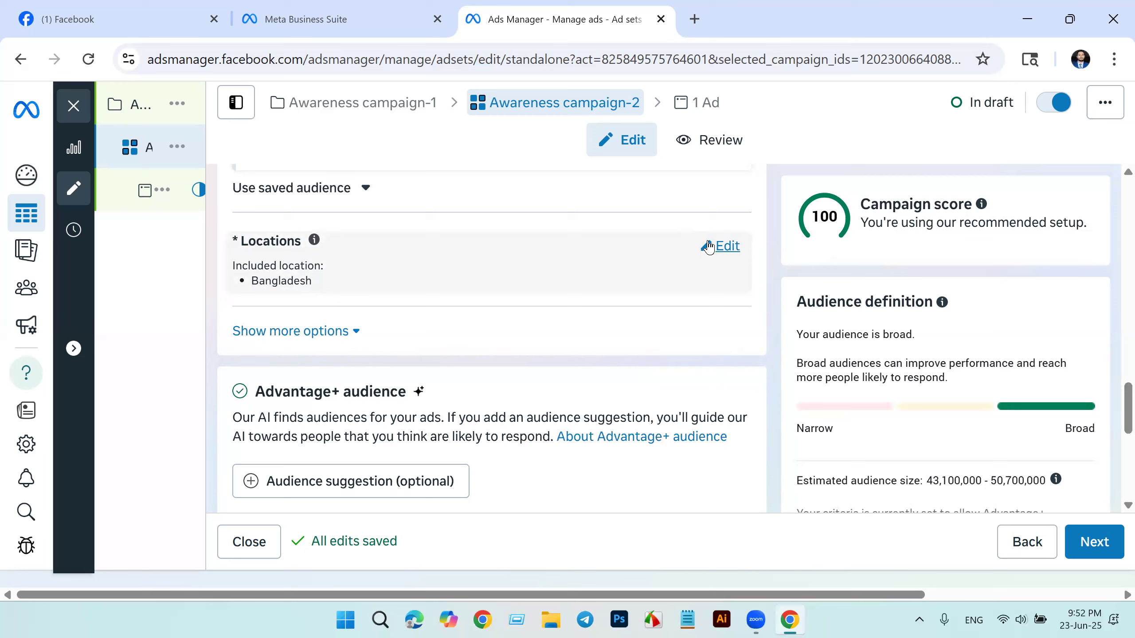
pyautogui.click(724, 246)
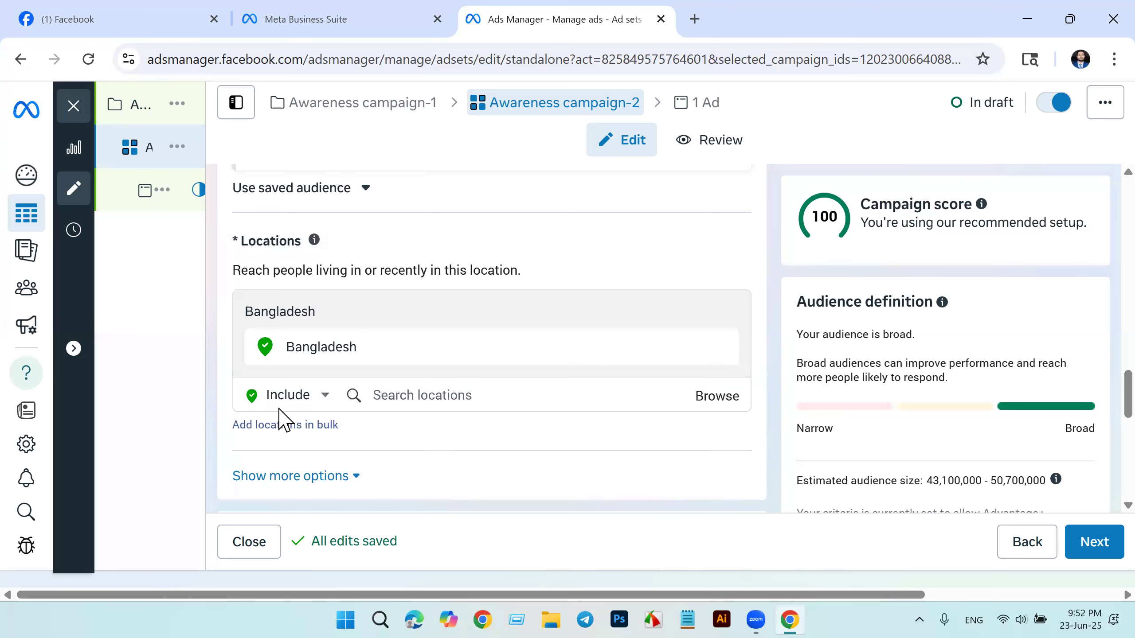
pyautogui.click(461, 395)
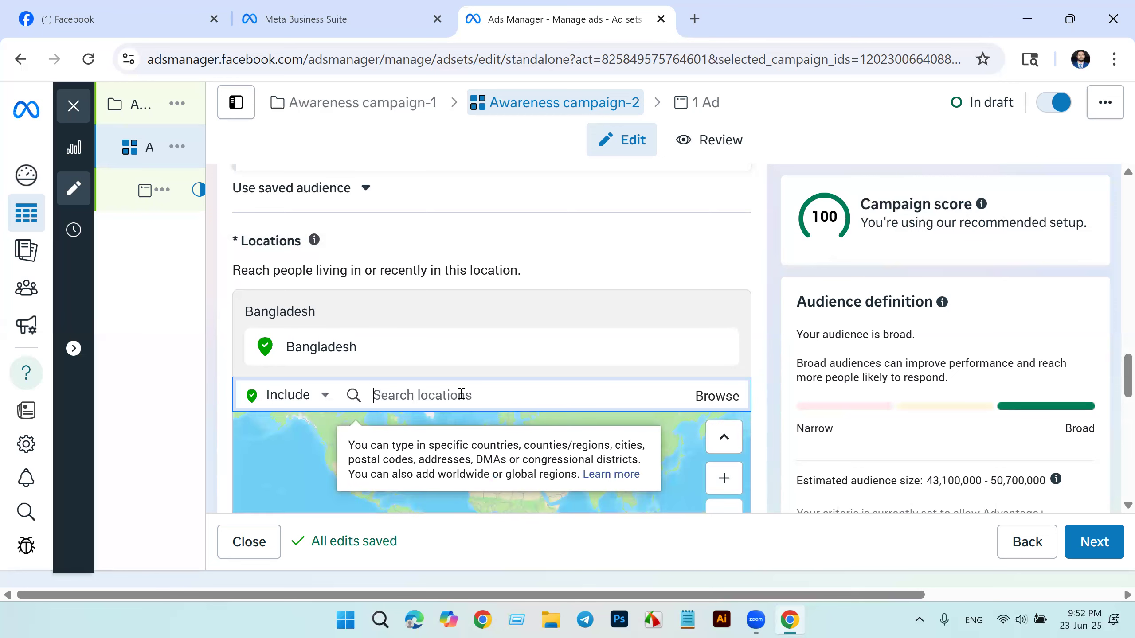
pyautogui.write('dh')
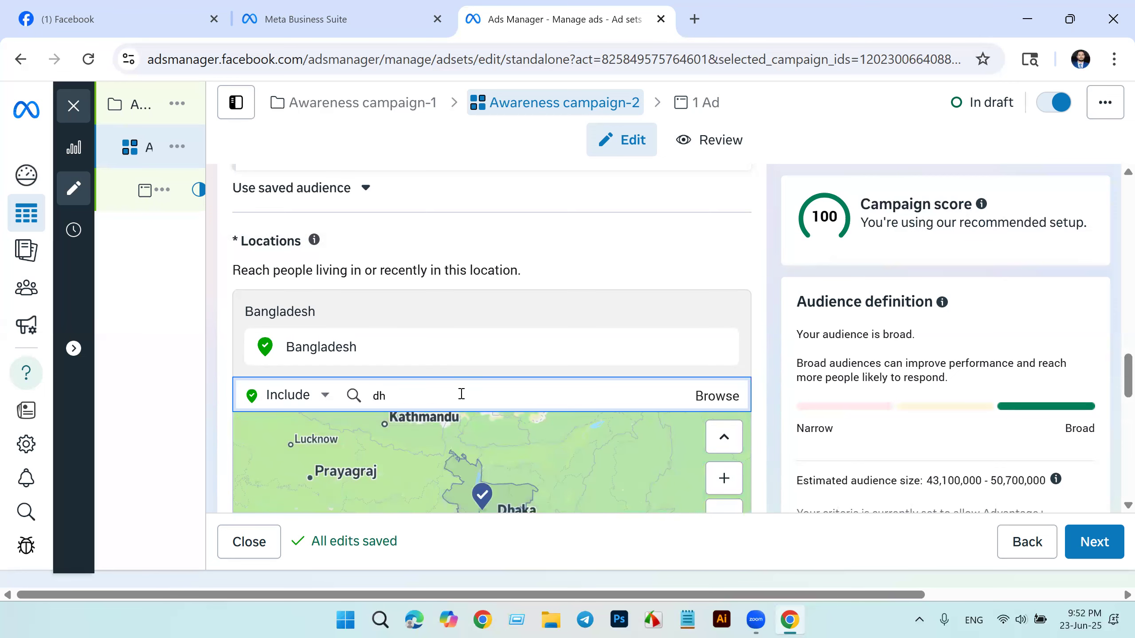
pyautogui.write('A')
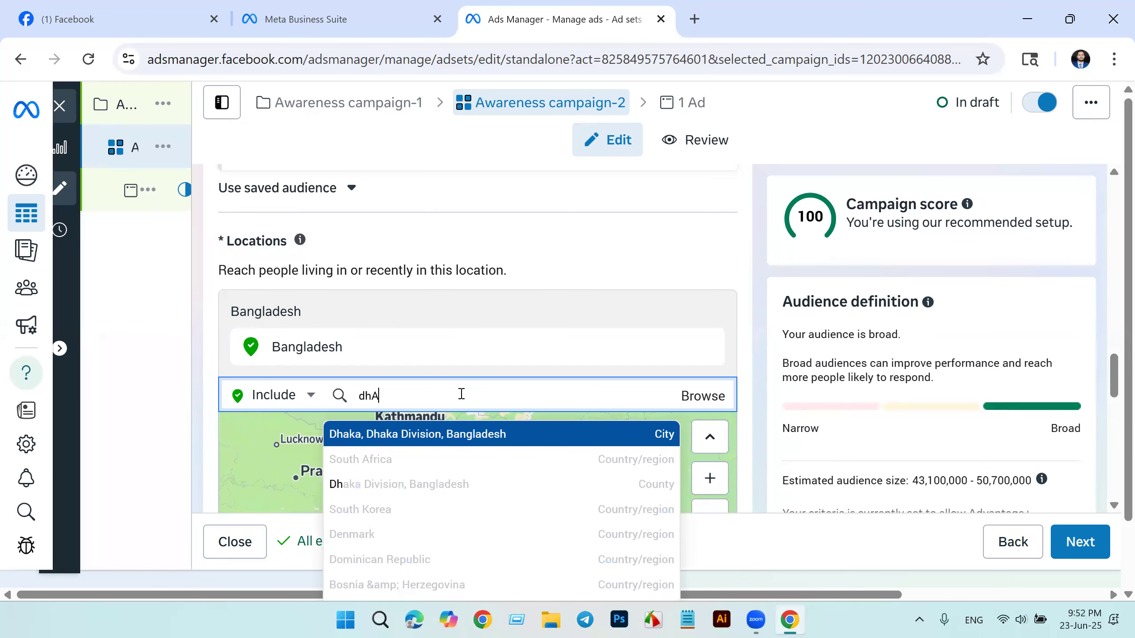
pyautogui.press('BackSpace')
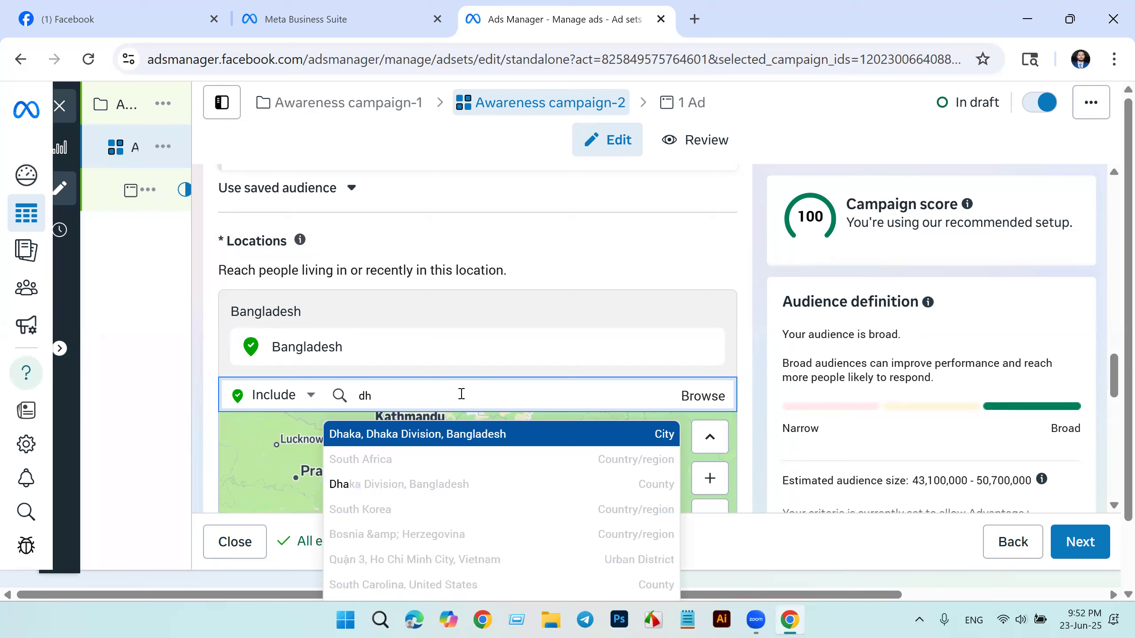
pyautogui.write('aka')
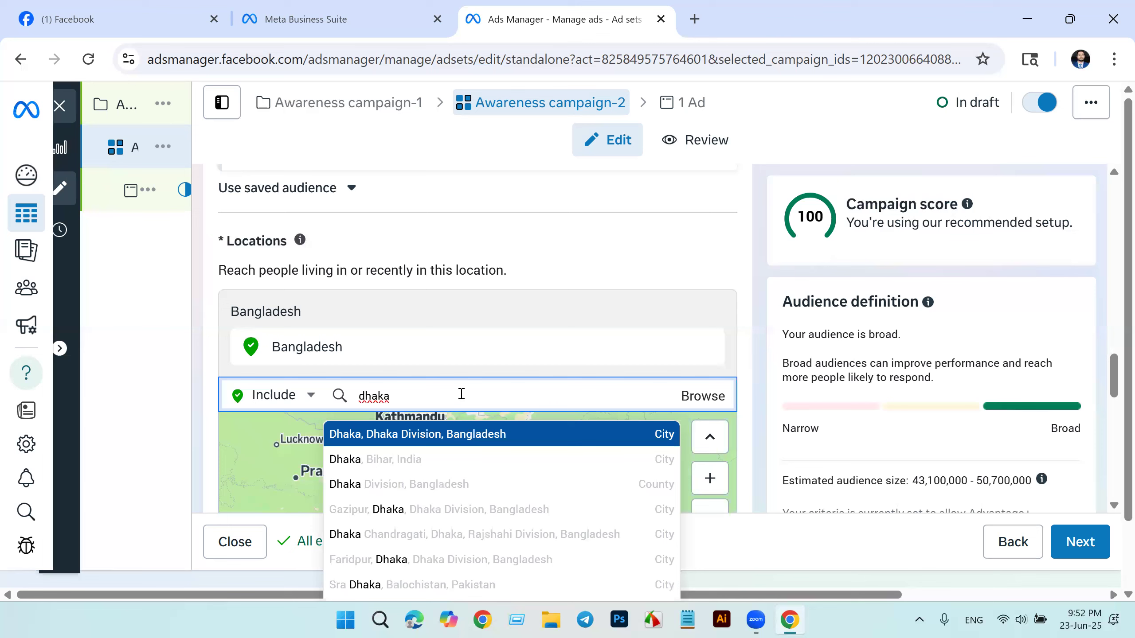
pyautogui.click(497, 441)
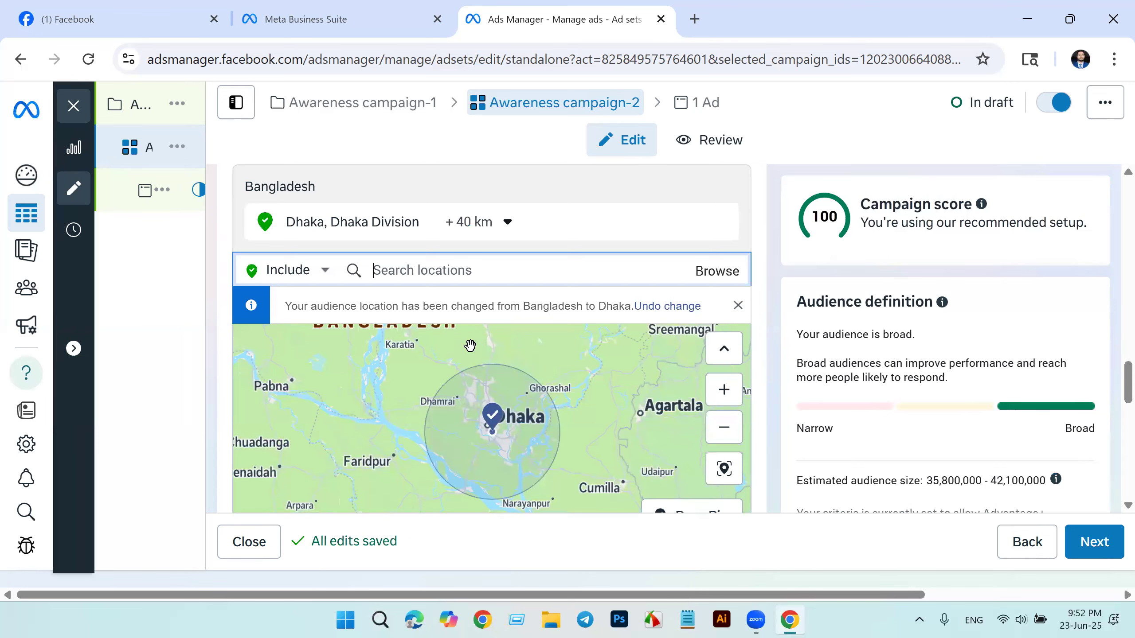
# Step: Extend the radius around the Dhaka location to 80 km
pyautogui.click(512, 222)
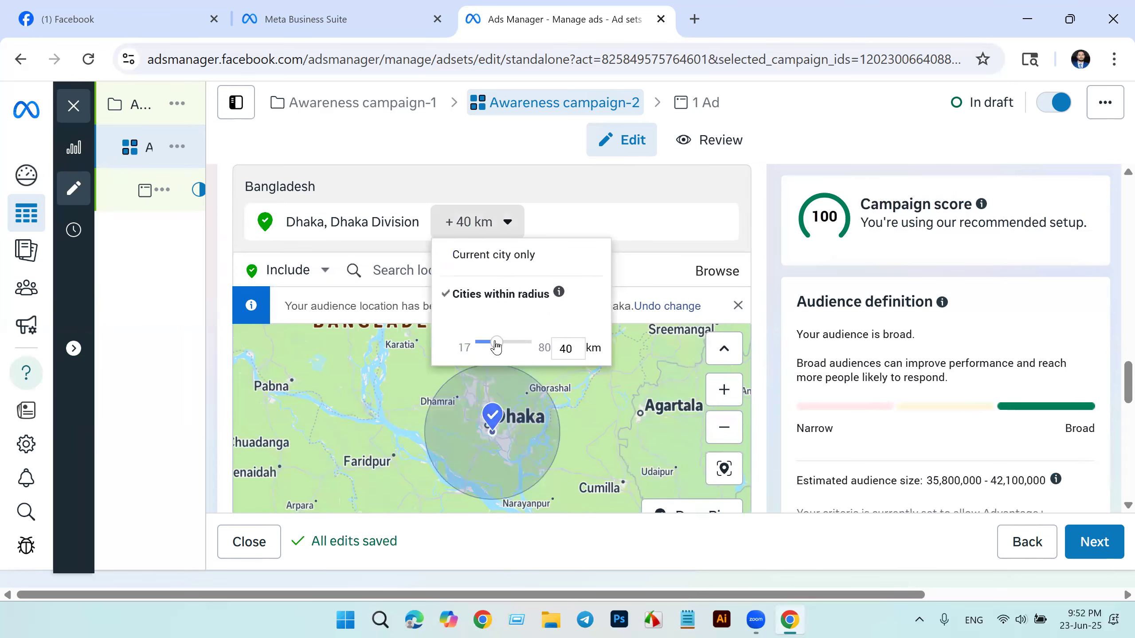
pyautogui.moveTo(496, 345); pyautogui.dragTo(536, 348)
pyautogui.click(628, 341)
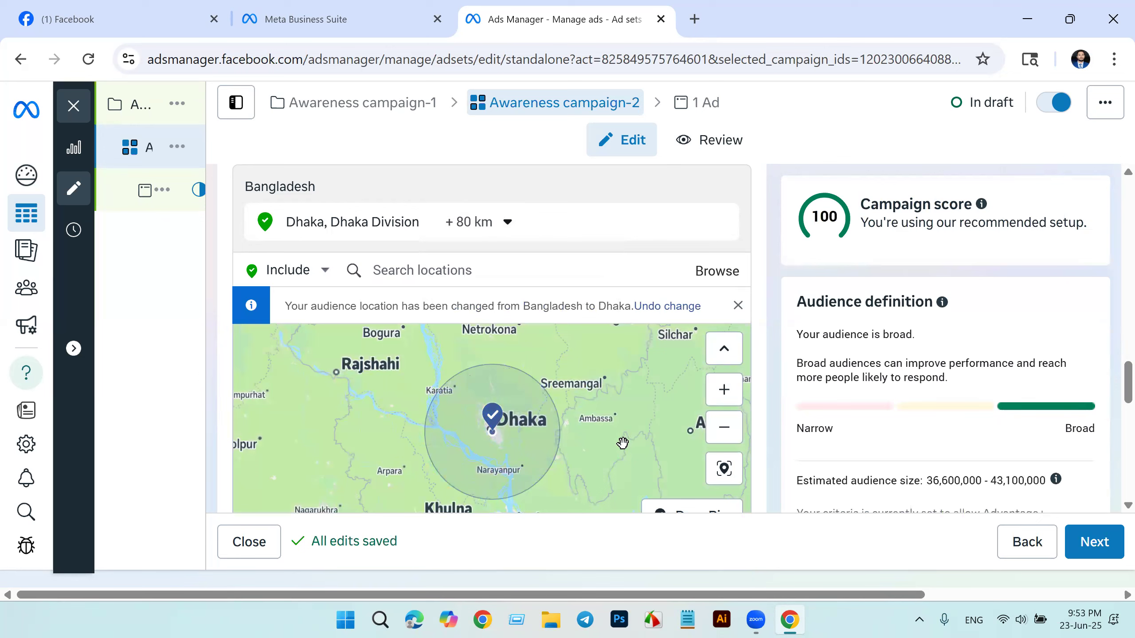
# Step: Check the targeted area around Dhaka on the map and reveal the additional audience control options
pyautogui.scroll(-2, 578, 423)
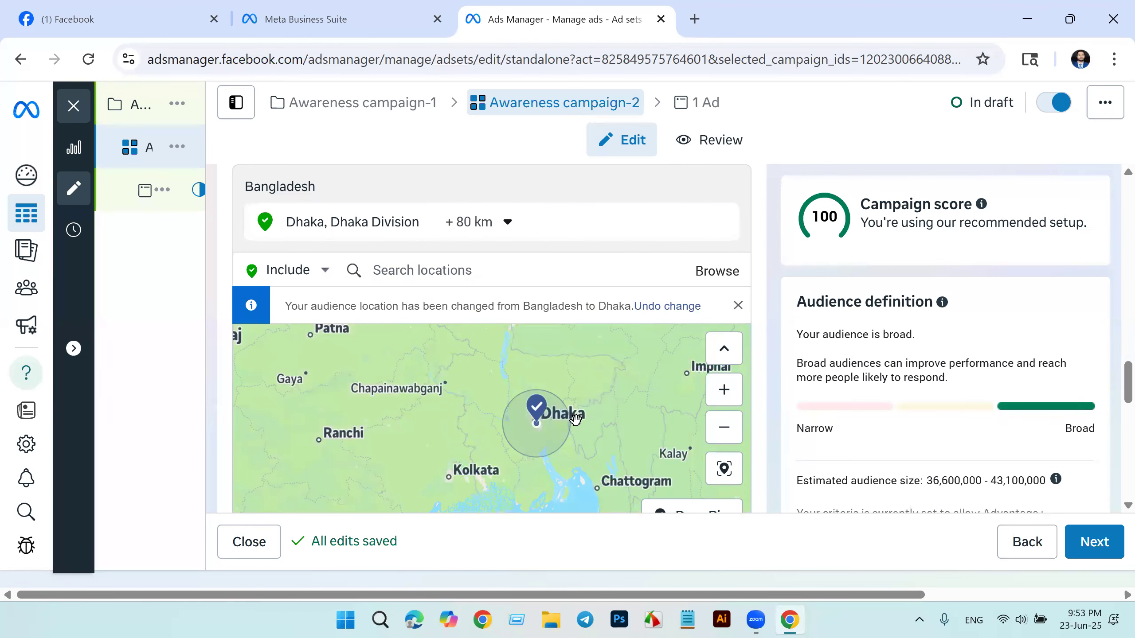
pyautogui.scroll(-5, 618, 280)
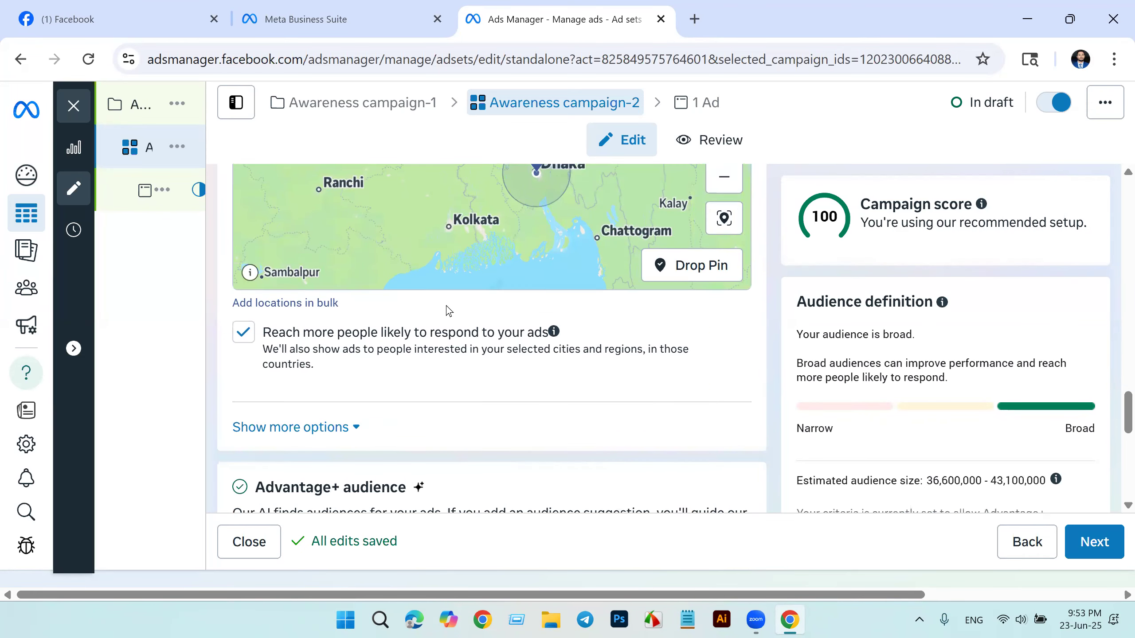
pyautogui.scroll(3, 451, 401)
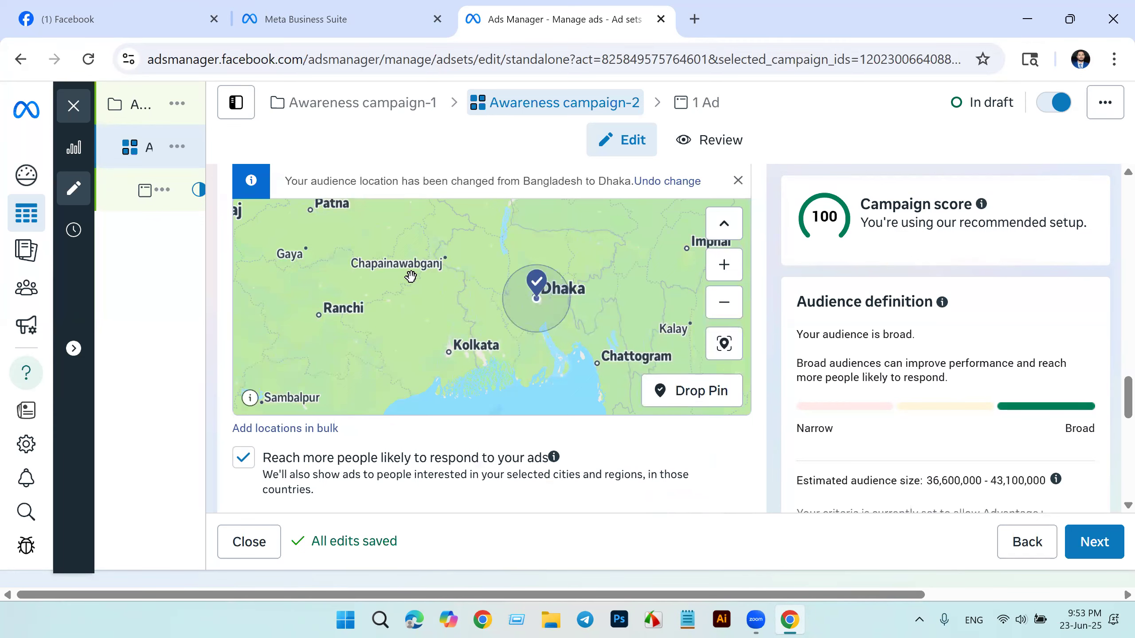
pyautogui.scroll(2, 411, 278)
pyautogui.scroll(-4, 476, 286)
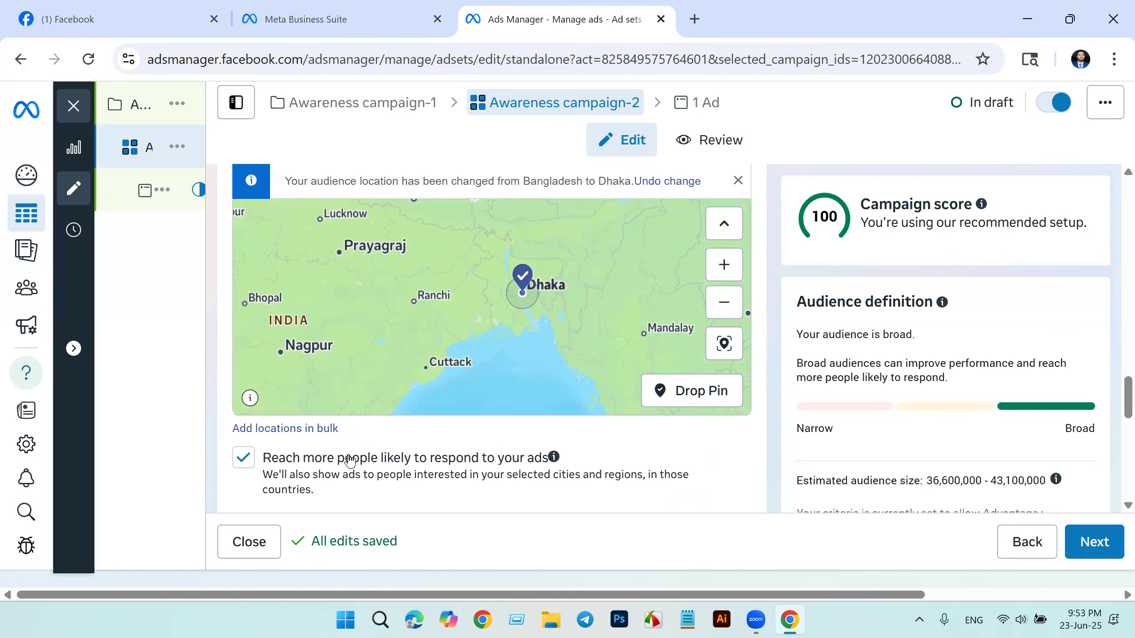
pyautogui.scroll(-2, 351, 459)
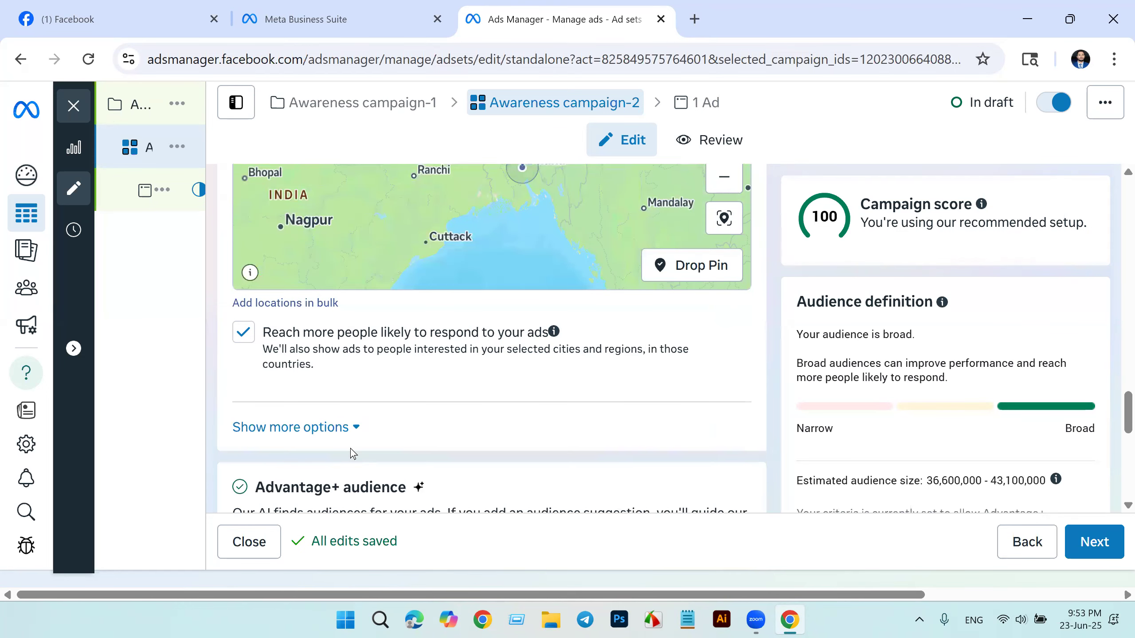
pyautogui.click(338, 429)
pyautogui.scroll(-1, 527, 428)
pyautogui.scroll(-2, 524, 420)
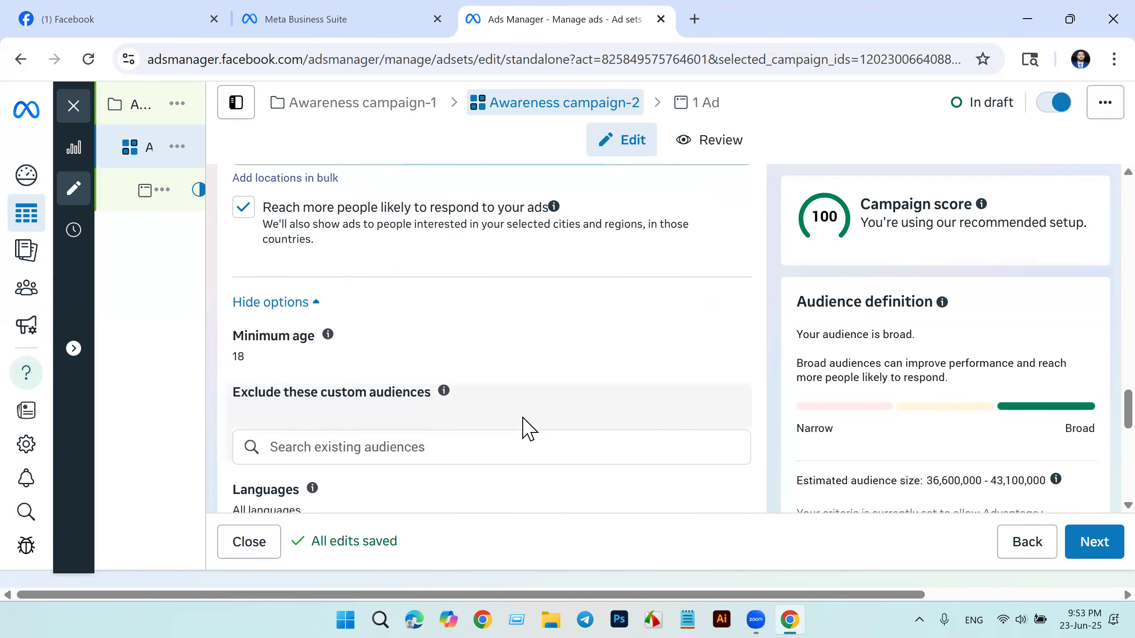
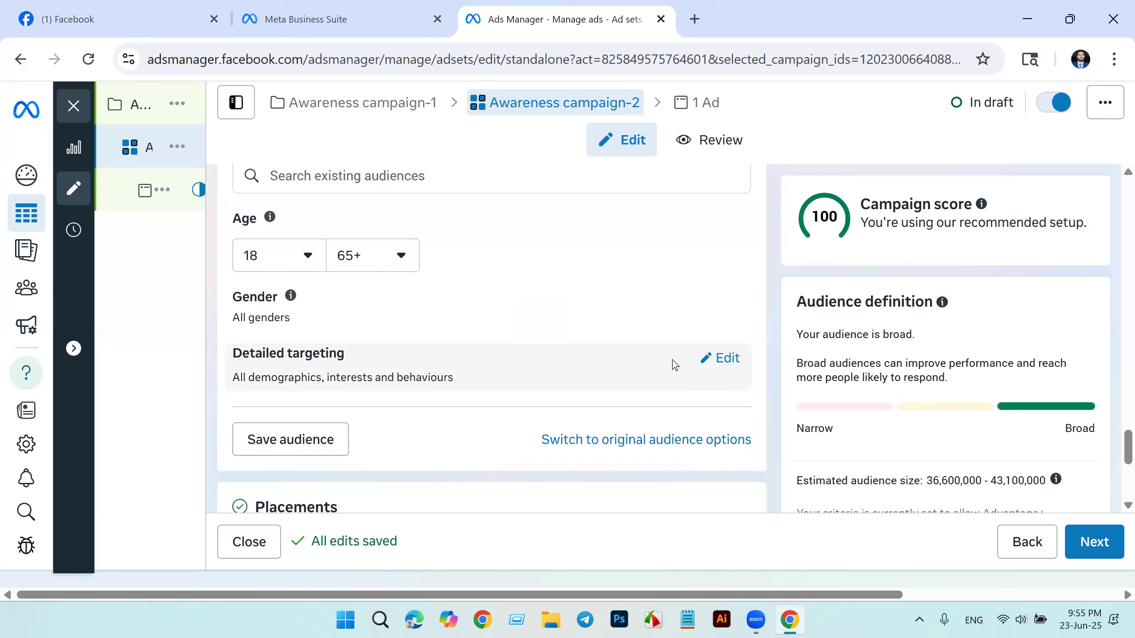
# Step: Edit the detailed targeting to include the interest "Digital marketing (marketing)", found by searching for "digital marketing"
pyautogui.click(724, 360)
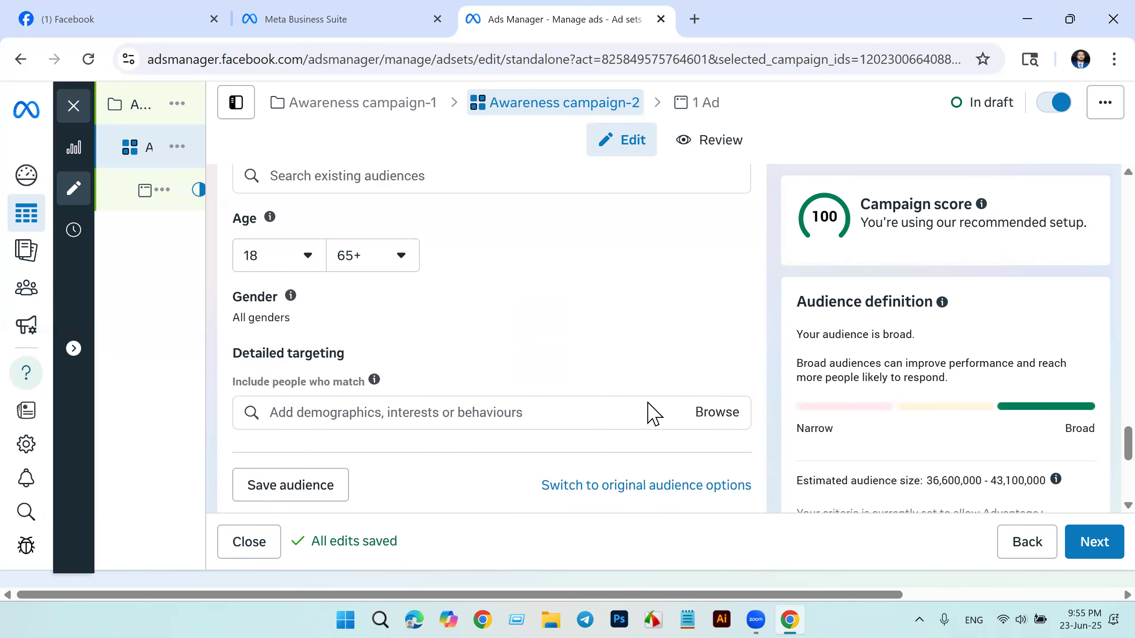
pyautogui.scroll(-5, 373, 412)
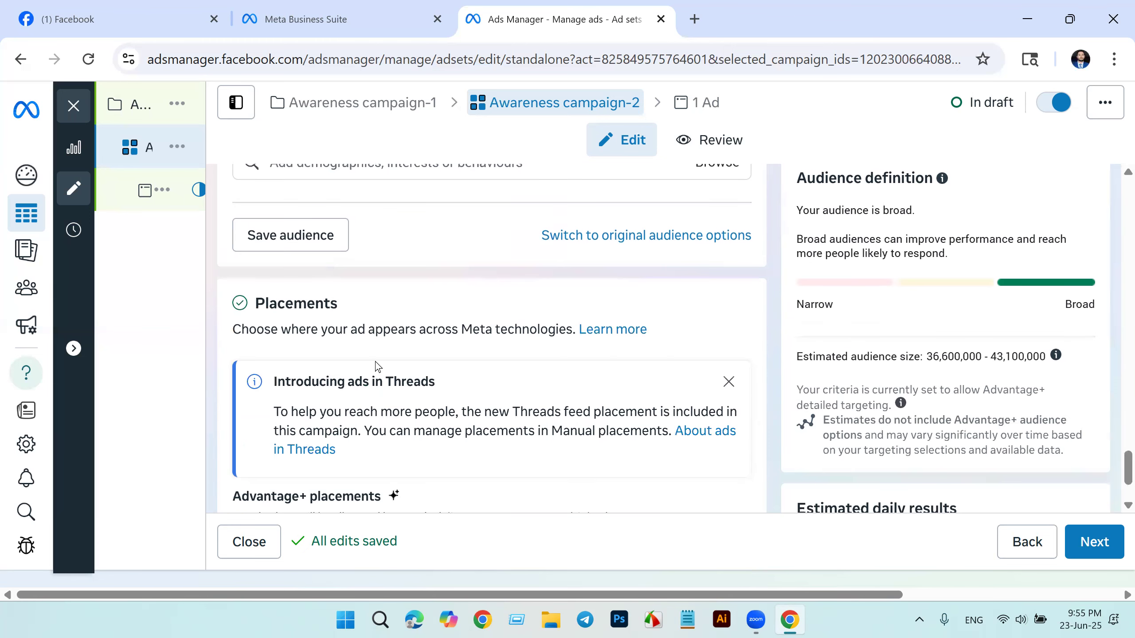
pyautogui.scroll(3, 375, 358)
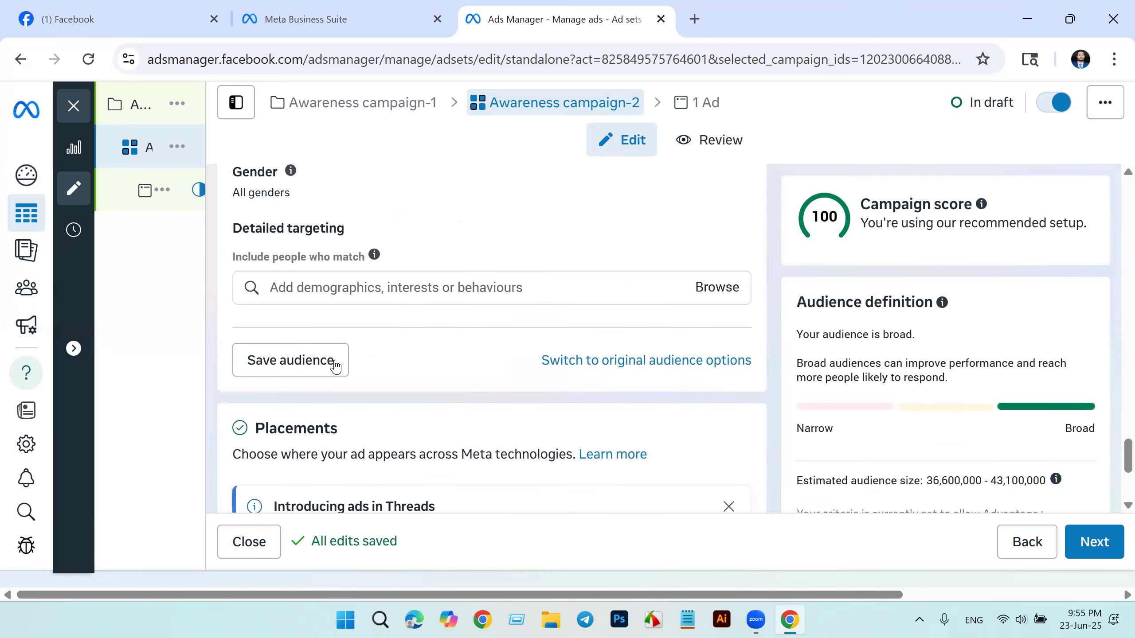
pyautogui.click(382, 287)
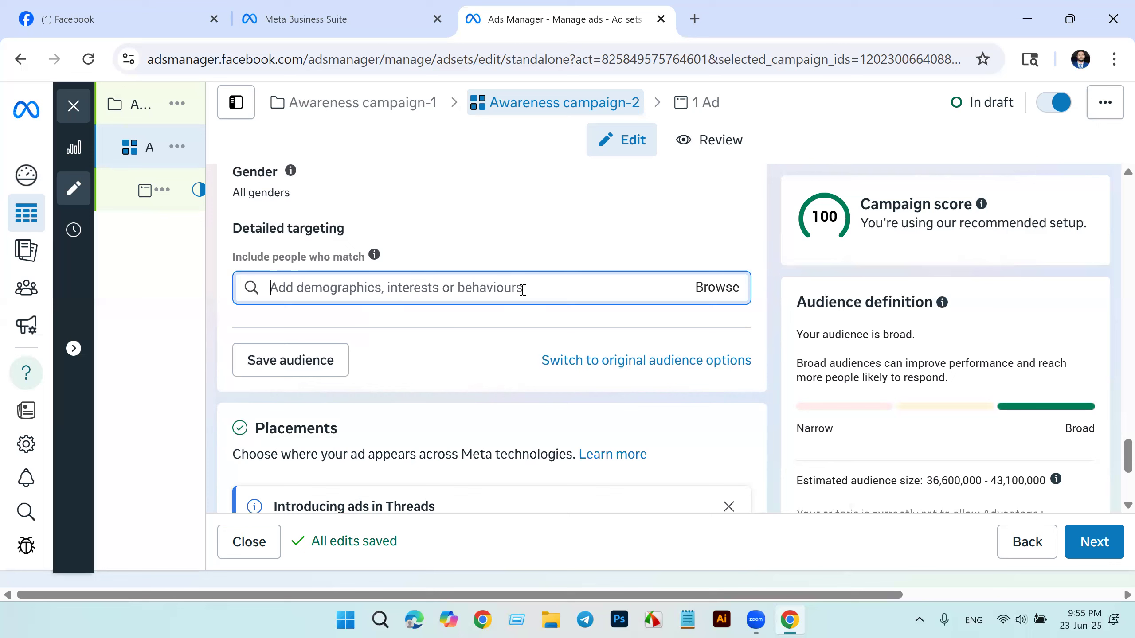
pyautogui.write('digital marketing')
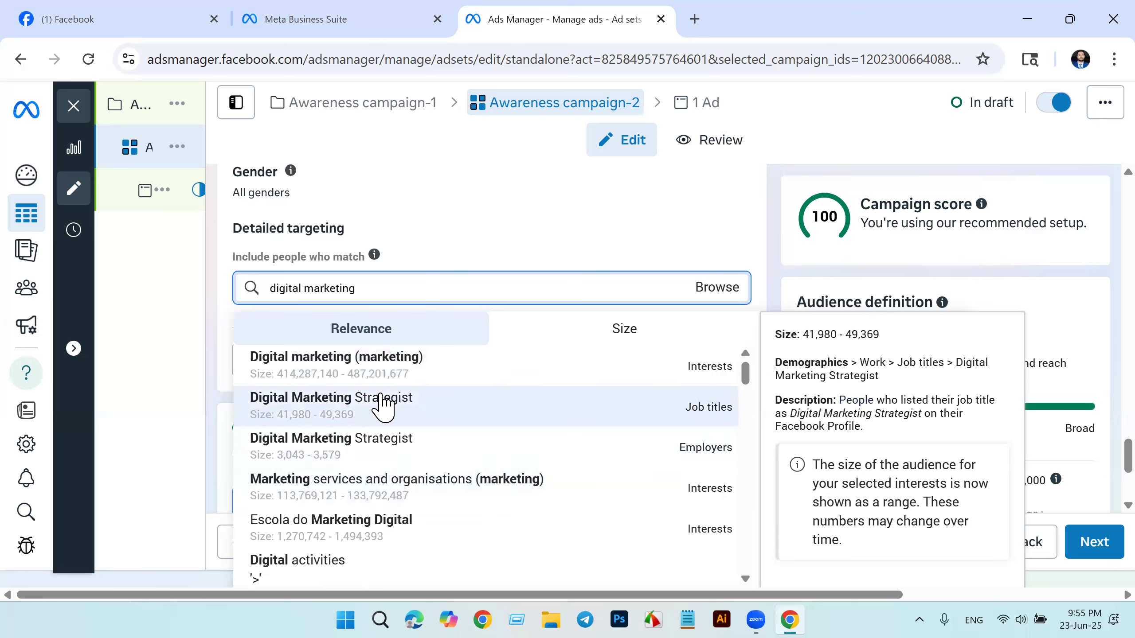
pyautogui.click(401, 371)
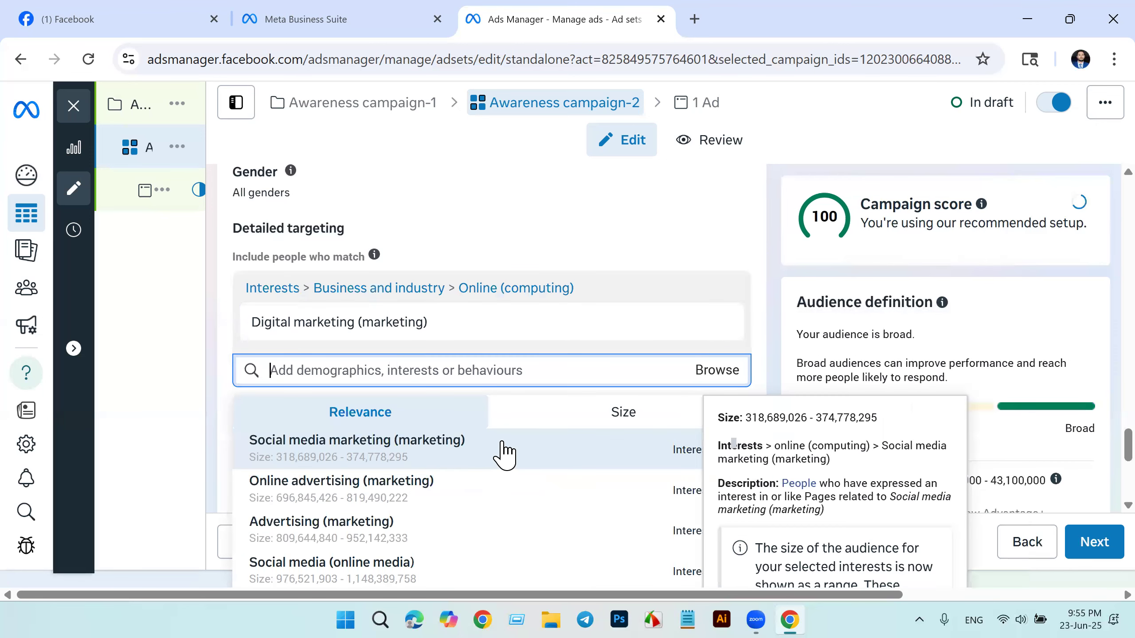
# Step: Add the suggested interests "Social media marketing (marketing)" and "Advertising agency (marketing)" to the detailed targeting
pyautogui.scroll(-10, 504, 456)
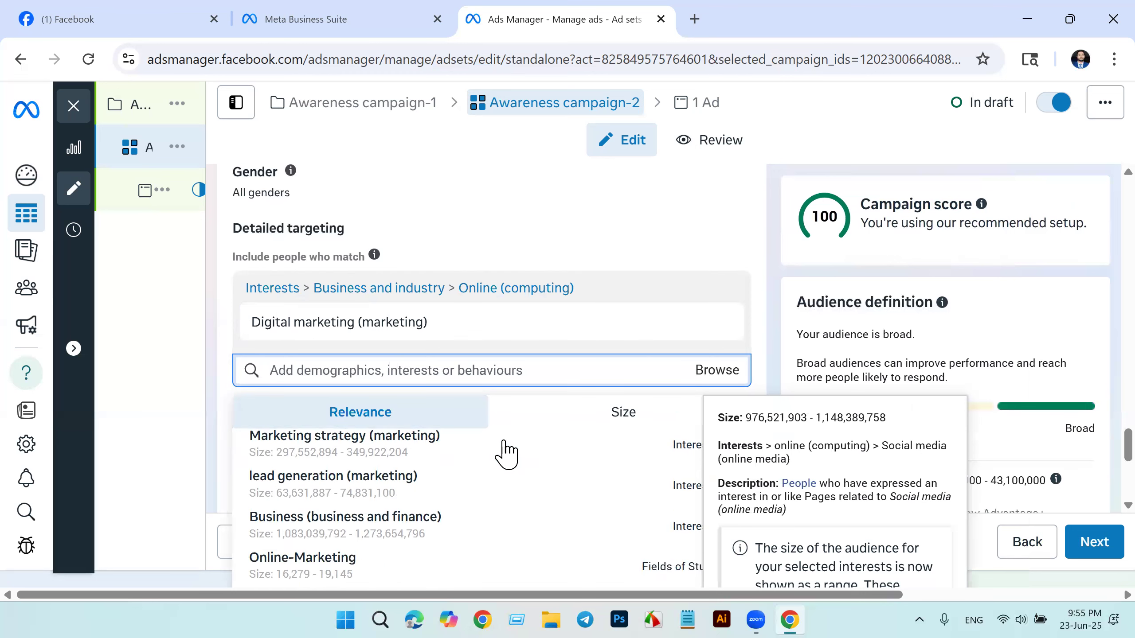
pyautogui.scroll(5, 344, 496)
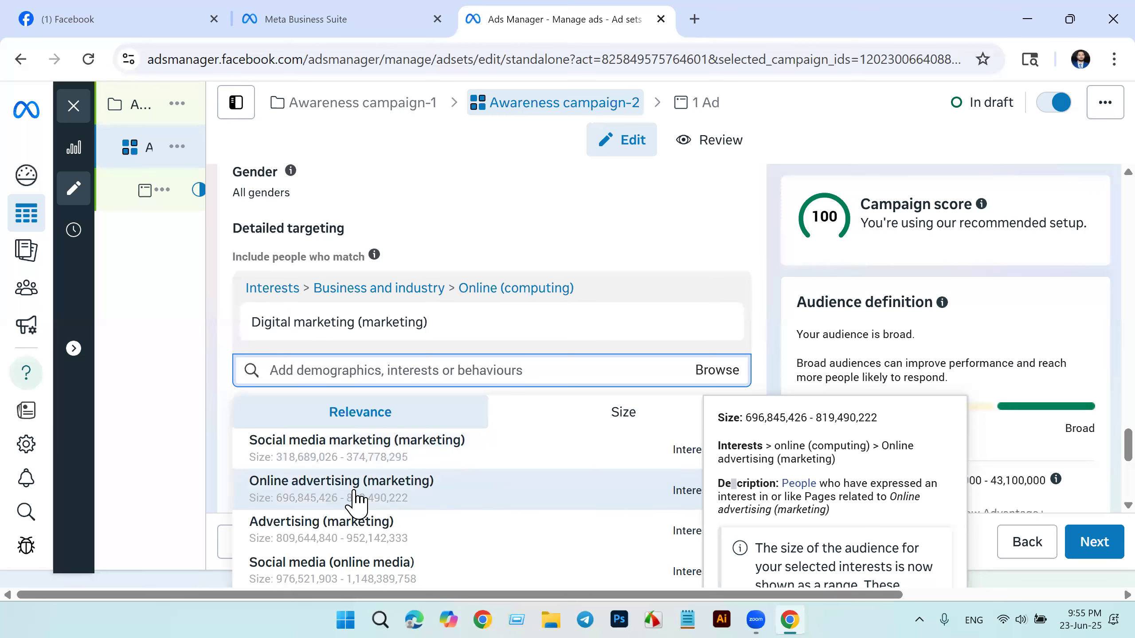
pyautogui.click(466, 423)
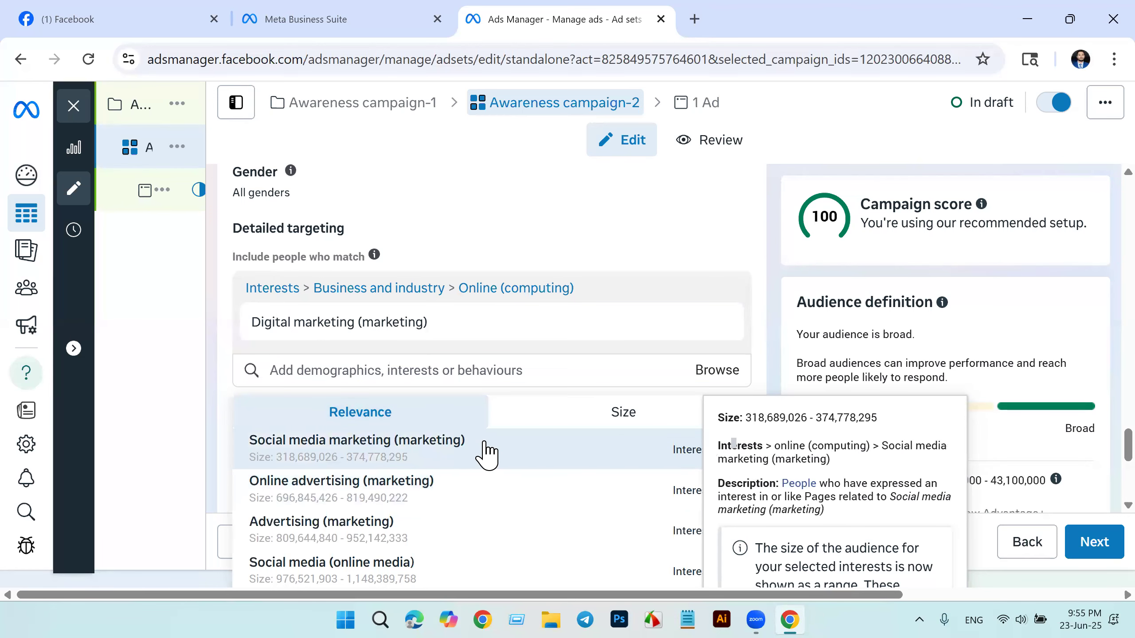
pyautogui.click(404, 461)
pyautogui.scroll(-5, 404, 460)
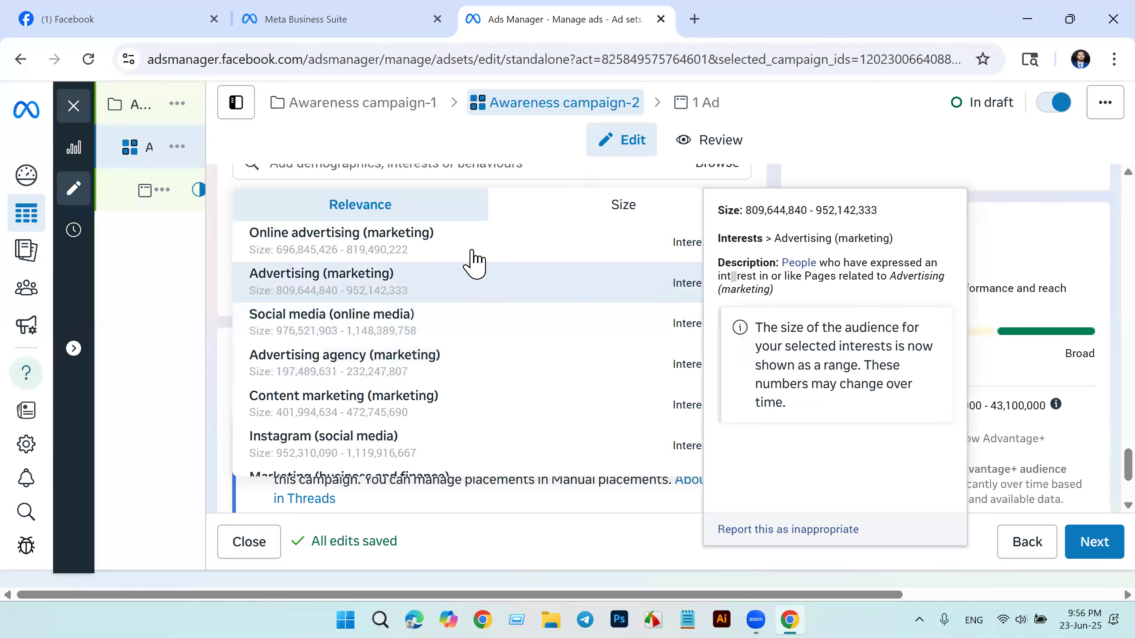
pyautogui.click(375, 371)
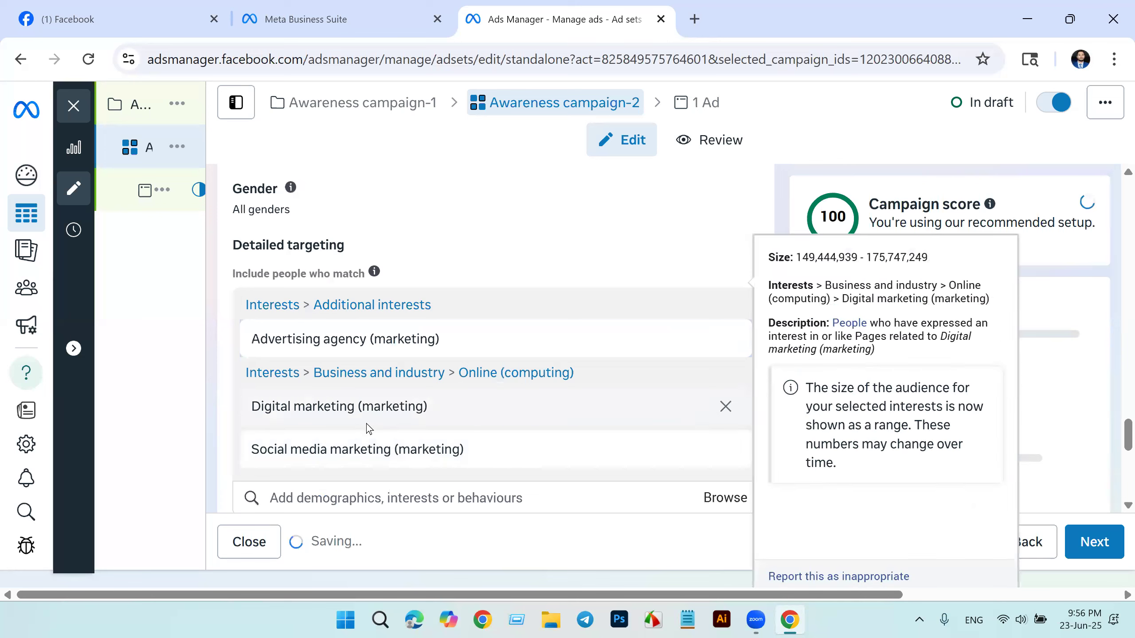
# Step: Review the Advantage+ audience settings and the further interest suggestions for detailed targeting
pyautogui.scroll(-6, 628, 353)
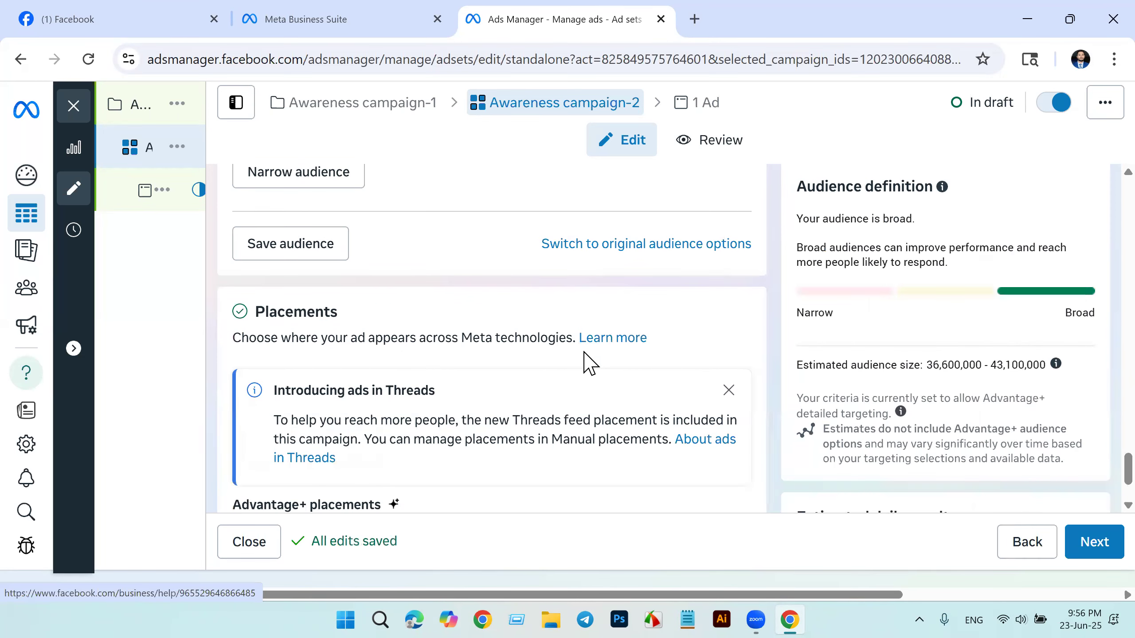
pyautogui.scroll(6, 588, 363)
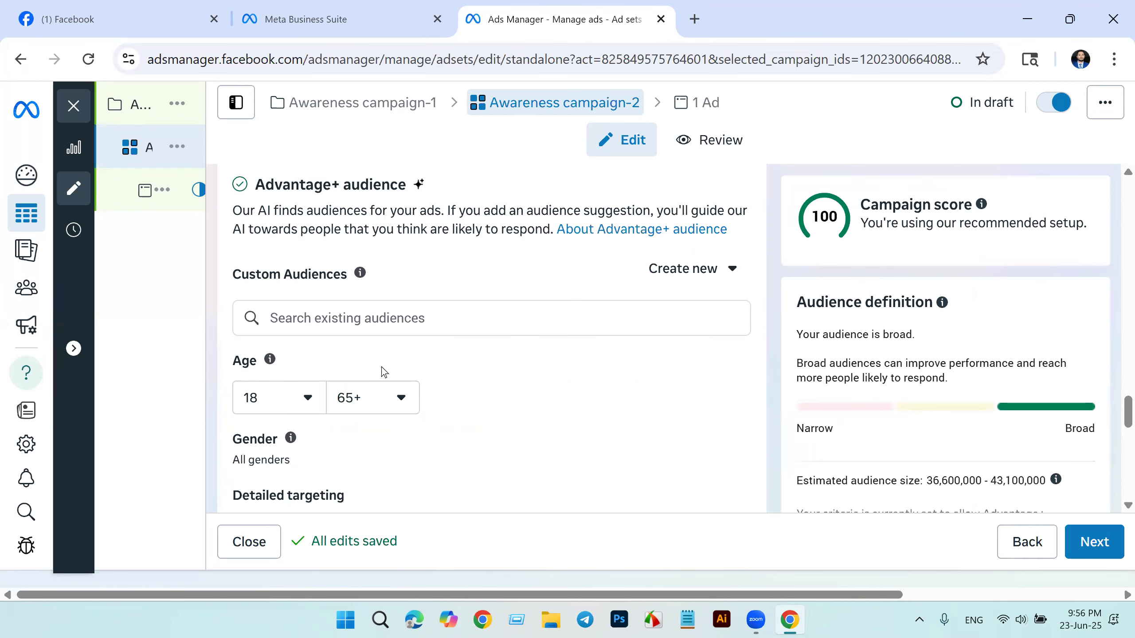
pyautogui.scroll(-5, 529, 387)
pyautogui.click(530, 385)
pyautogui.scroll(-6, 530, 385)
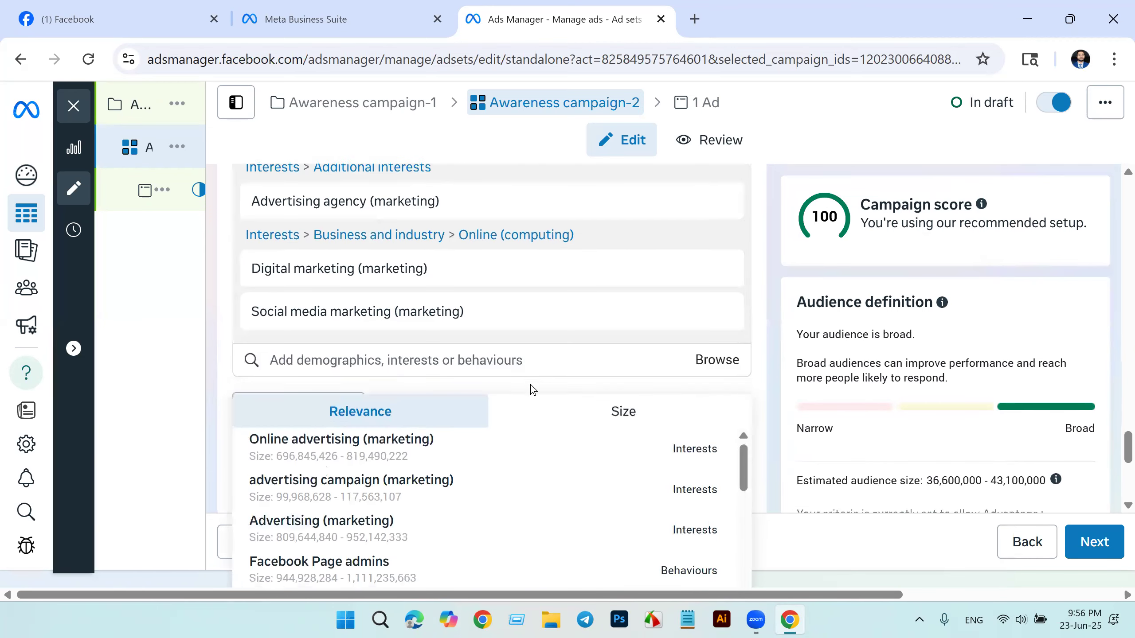
pyautogui.scroll(-5, 490, 391)
# Step: Reveal the additional placement options with the brand safety settings, and proceed to the ad level
pyautogui.click(759, 215)
pyautogui.scroll(-8, 490, 390)
pyautogui.click(277, 472)
pyautogui.scroll(-8, 471, 416)
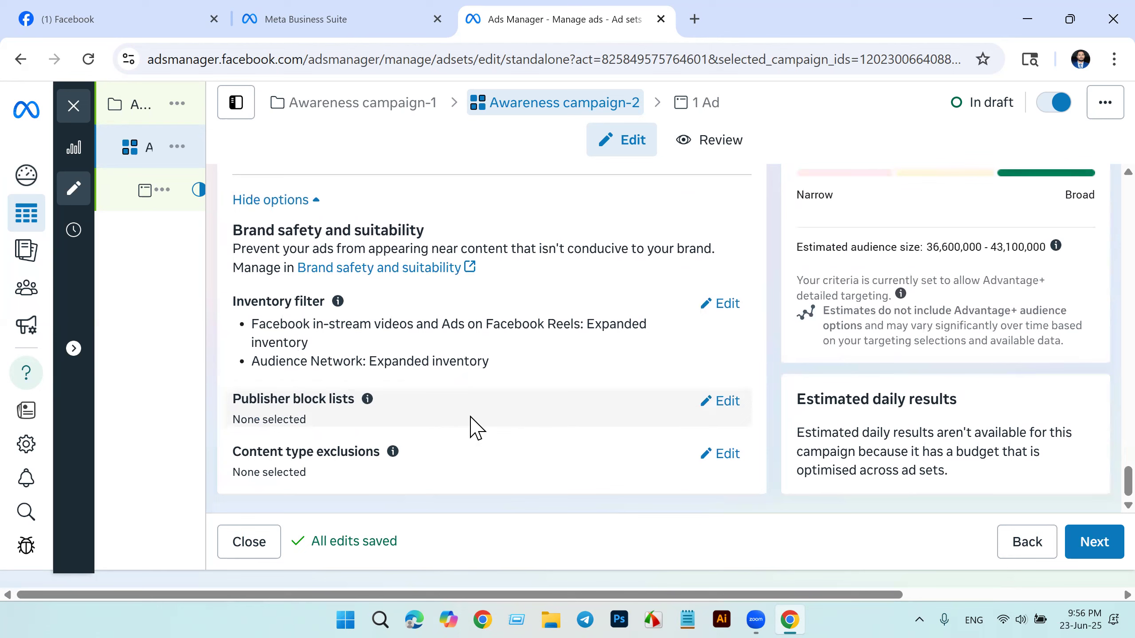
pyautogui.click(1097, 543)
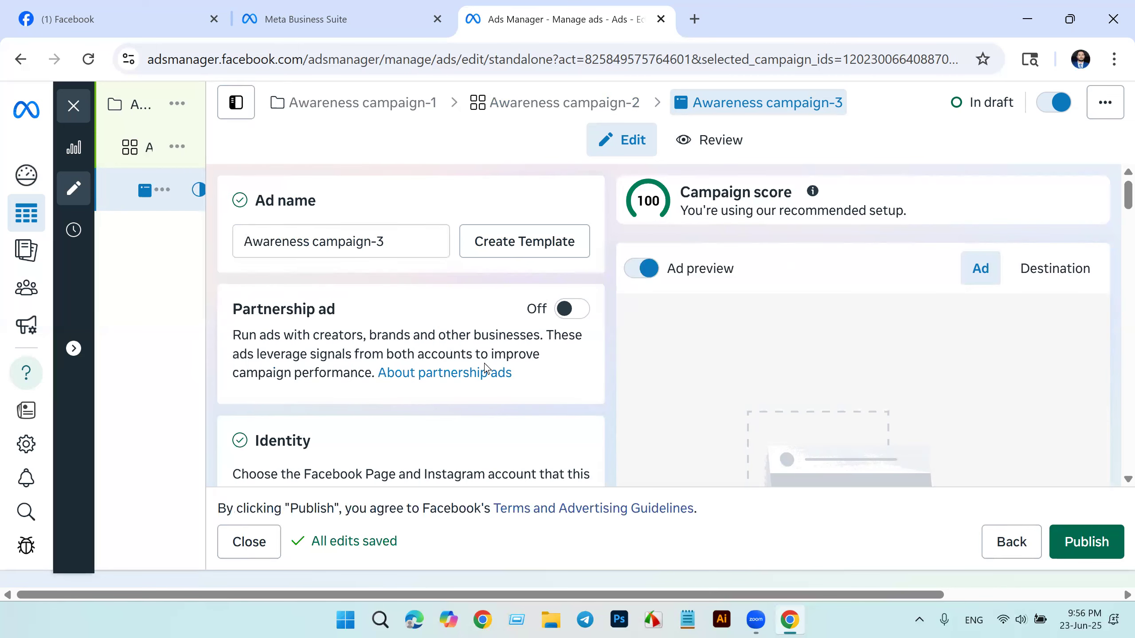
# Step: Change the ad setup of Awareness campaign-3 to "Use existing content"
pyautogui.scroll(-3, 486, 369)
pyautogui.scroll(-3, 487, 368)
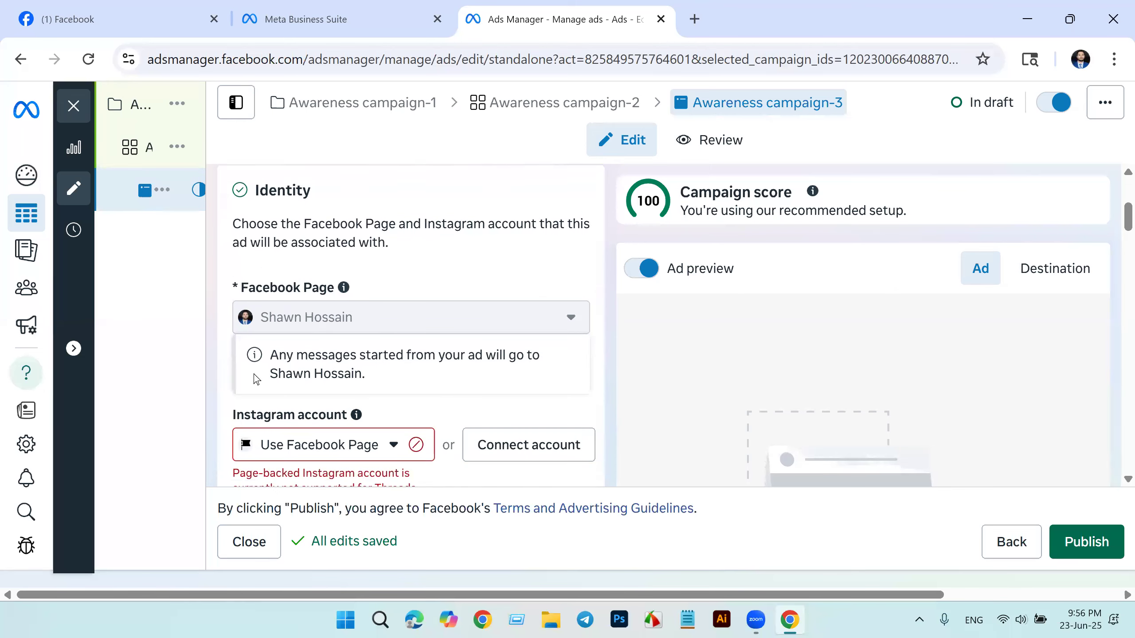
pyautogui.scroll(-3, 473, 366)
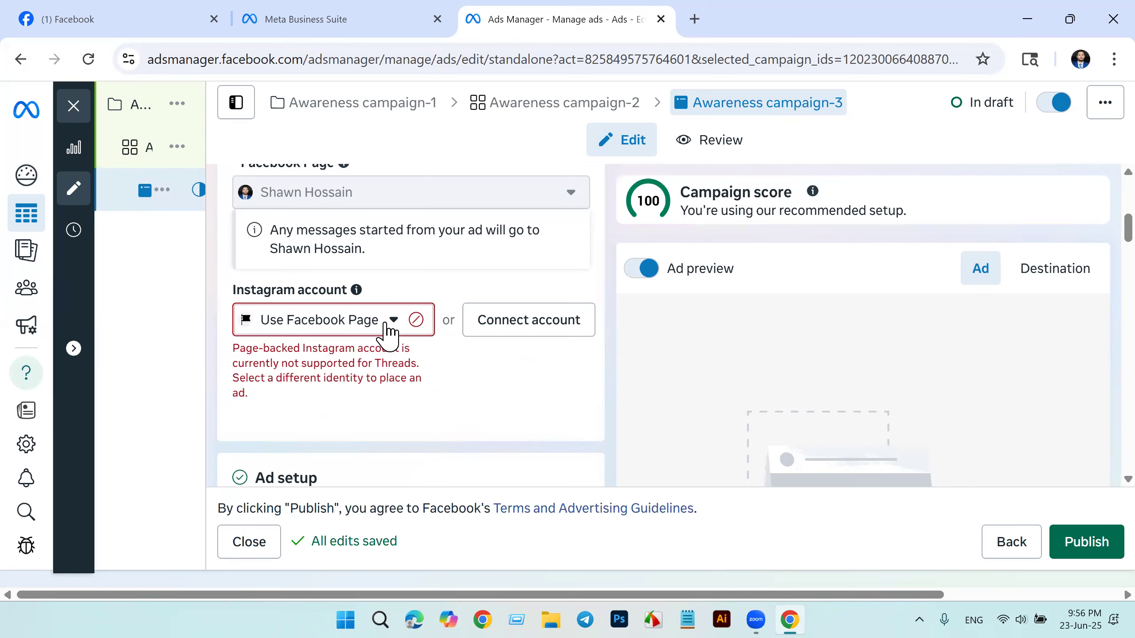
pyautogui.scroll(-5, 527, 365)
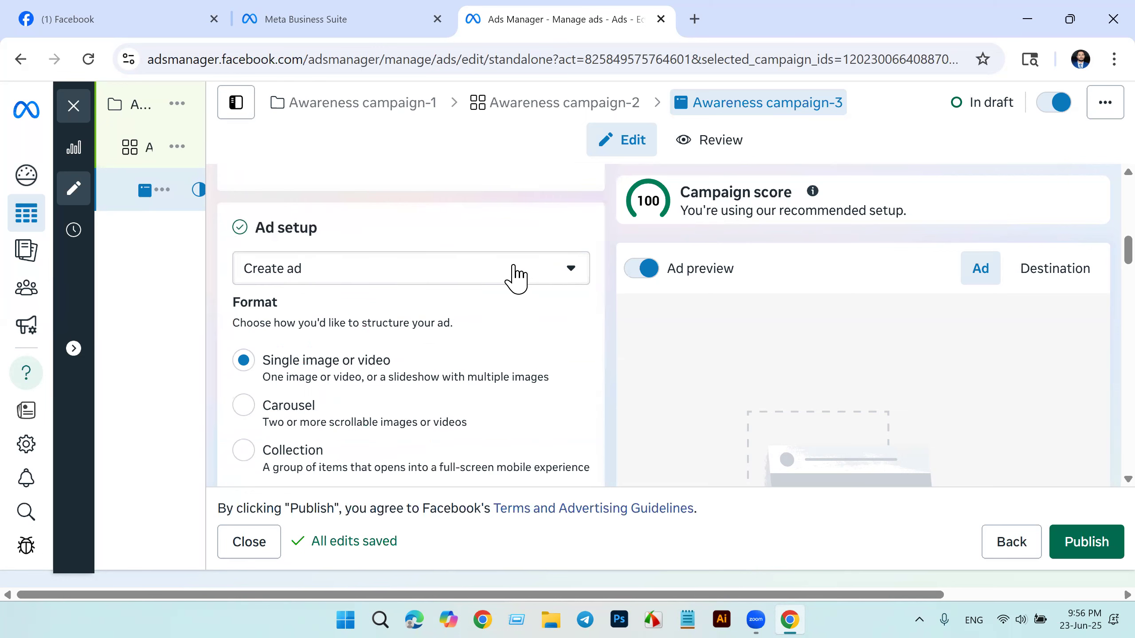
pyautogui.click(576, 278)
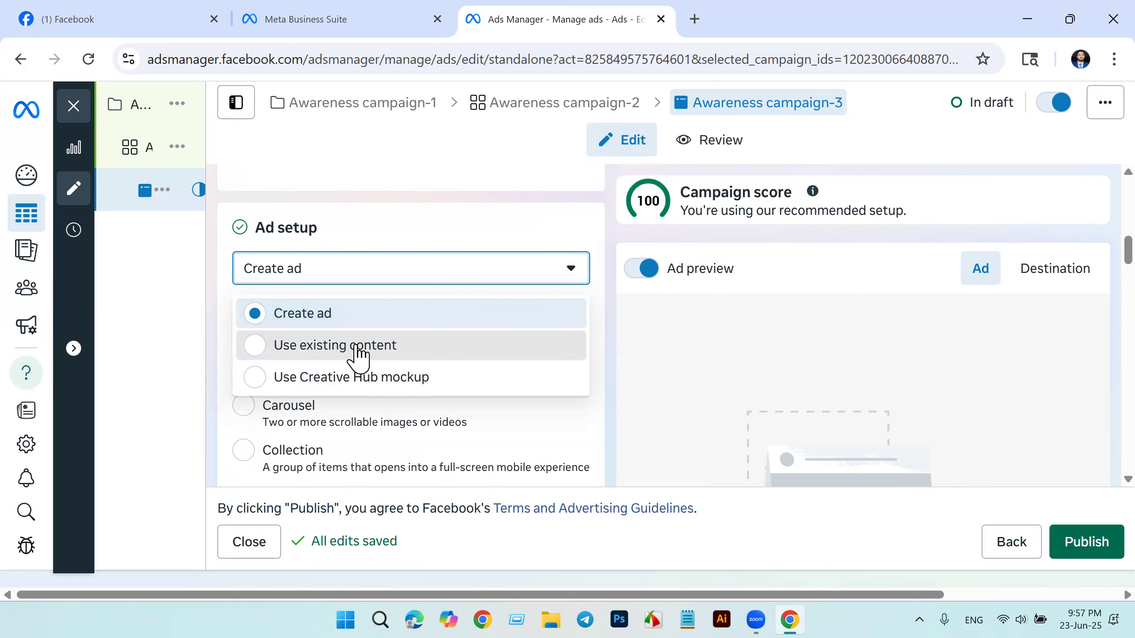
pyautogui.click(356, 352)
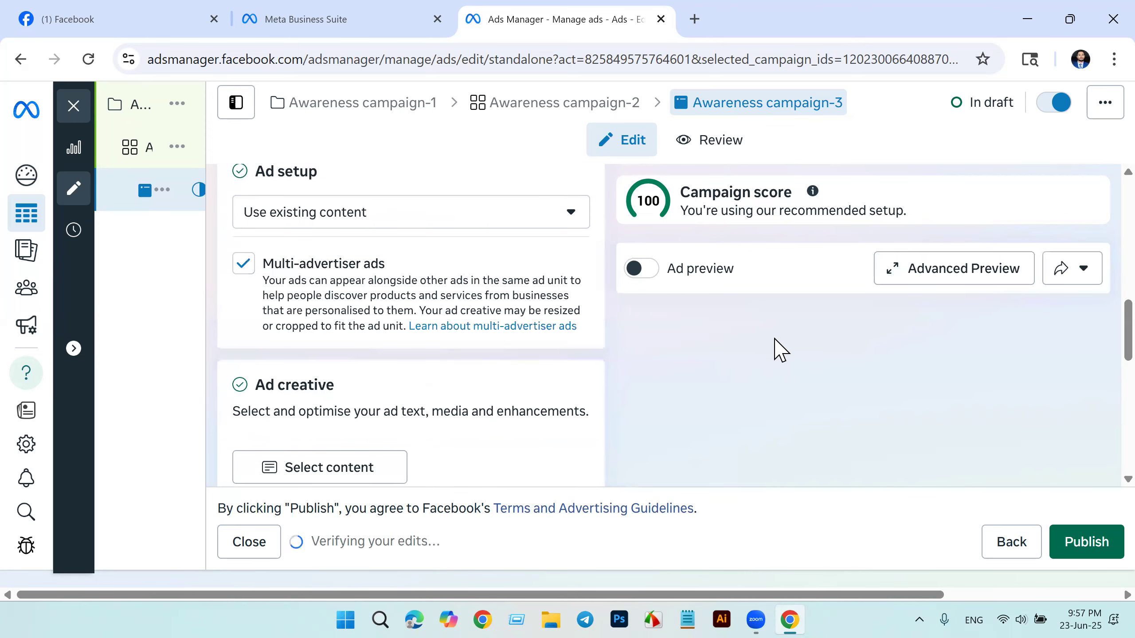
# Step: Examine the ad setup, multi-advertiser ads, ad creative and tracking sections of the ad
pyautogui.scroll(-10, 781, 367)
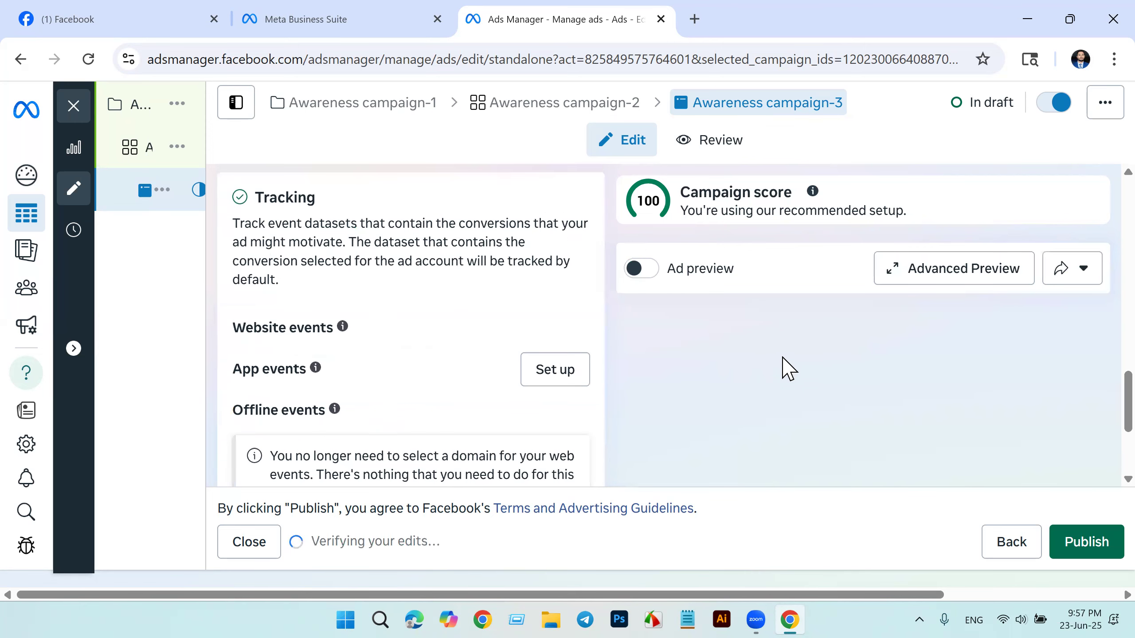
pyautogui.scroll(10, 385, 387)
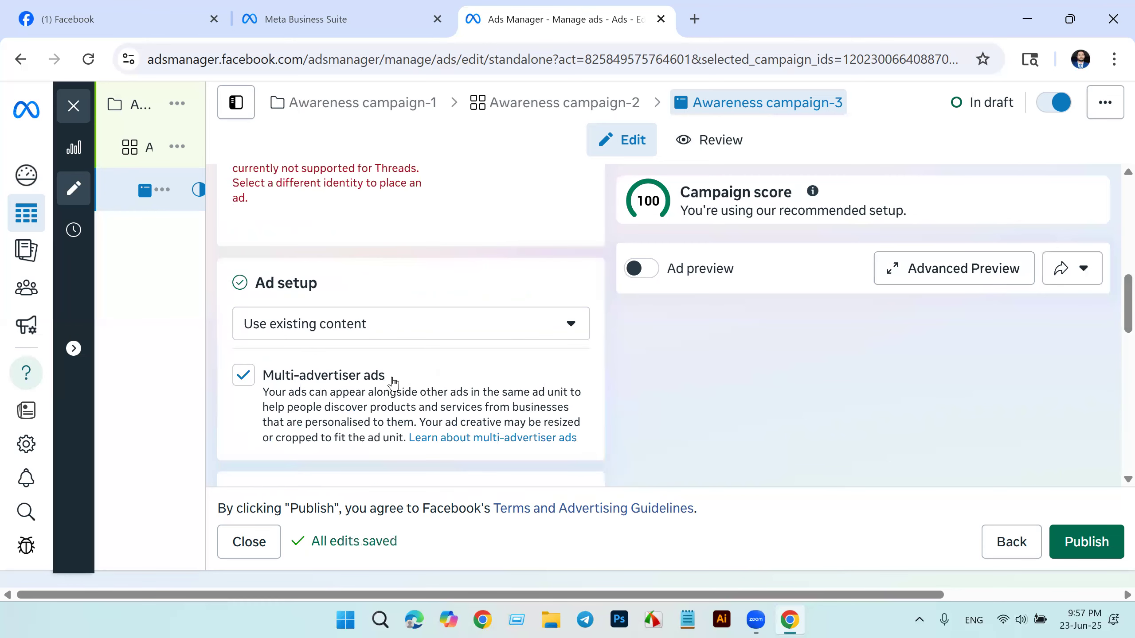
pyautogui.scroll(-3, 390, 385)
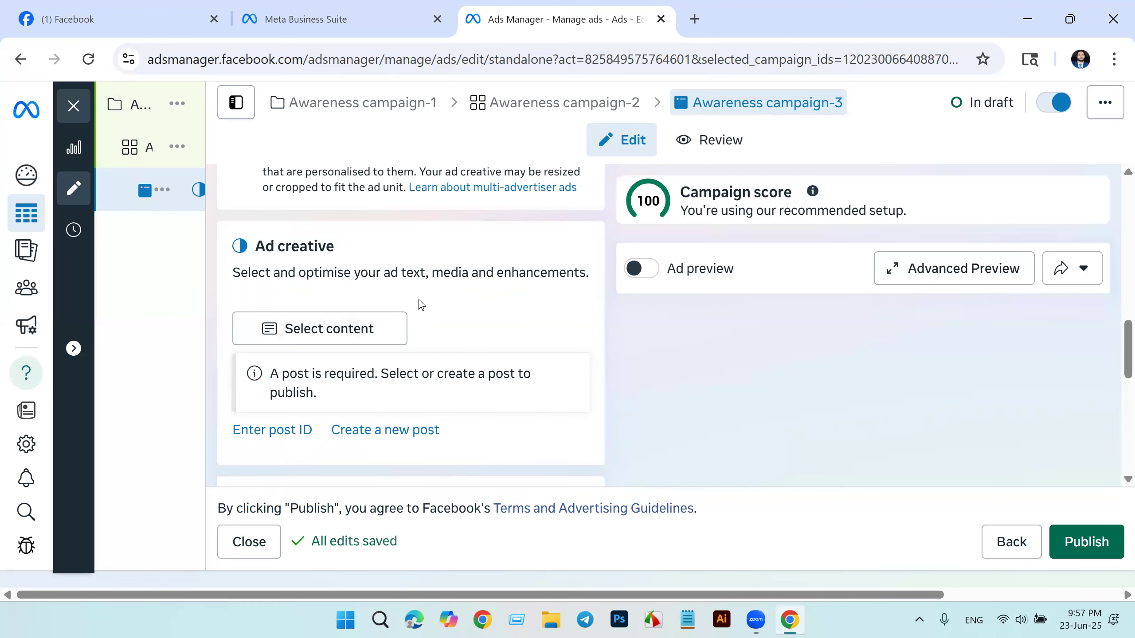
pyautogui.scroll(-3, 421, 304)
pyautogui.scroll(3, 313, 344)
pyautogui.scroll(3, 429, 331)
pyautogui.scroll(3, 424, 333)
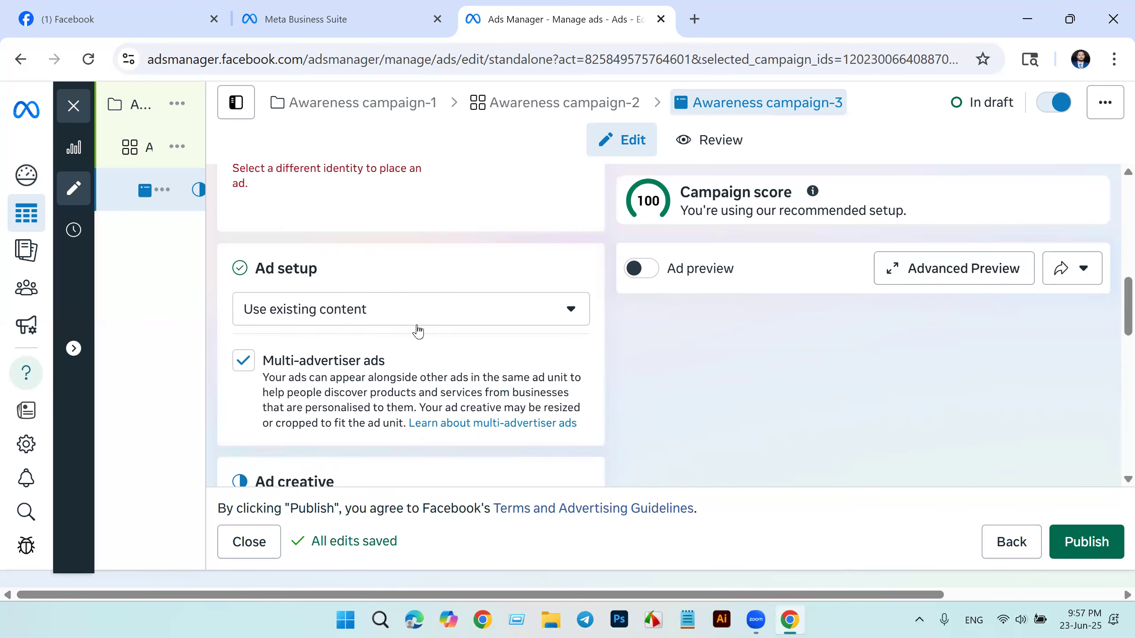
pyautogui.scroll(-3, 481, 336)
pyautogui.scroll(-3, 380, 332)
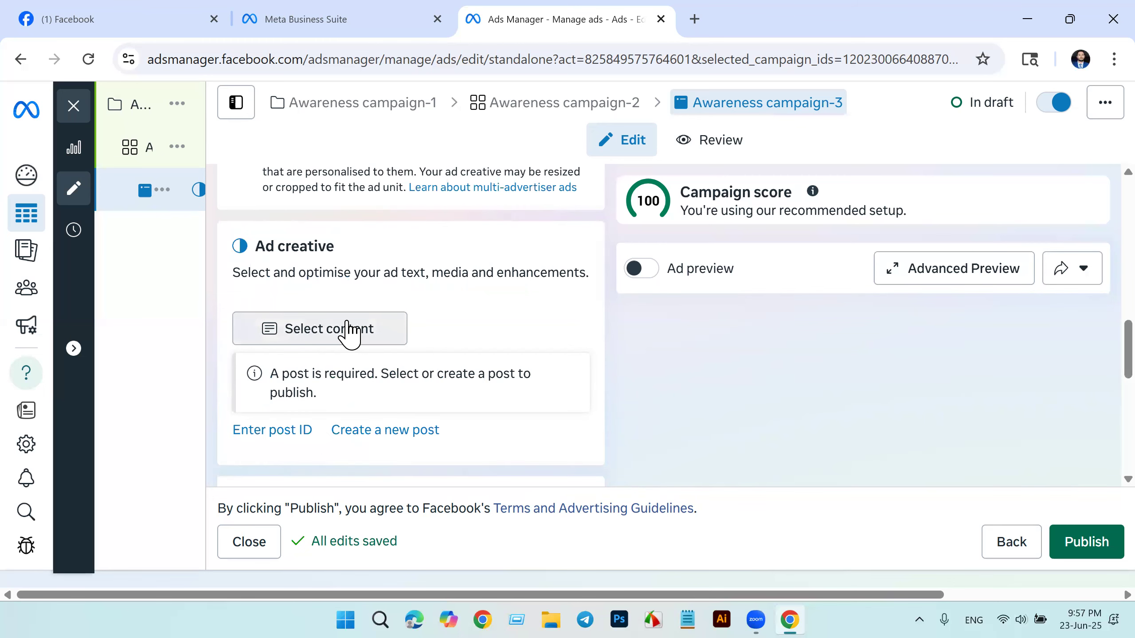
# Step: Browse the Facebook Page's existing posts available as ad content, and close the list without choosing one
pyautogui.click(347, 334)
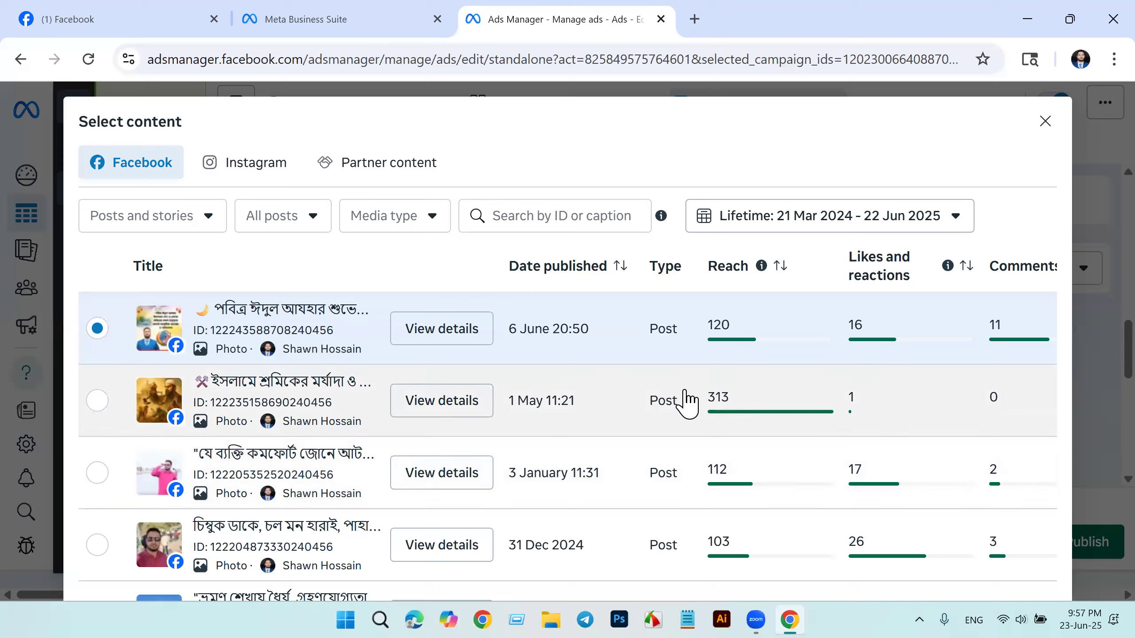
pyautogui.scroll(-5, 675, 405)
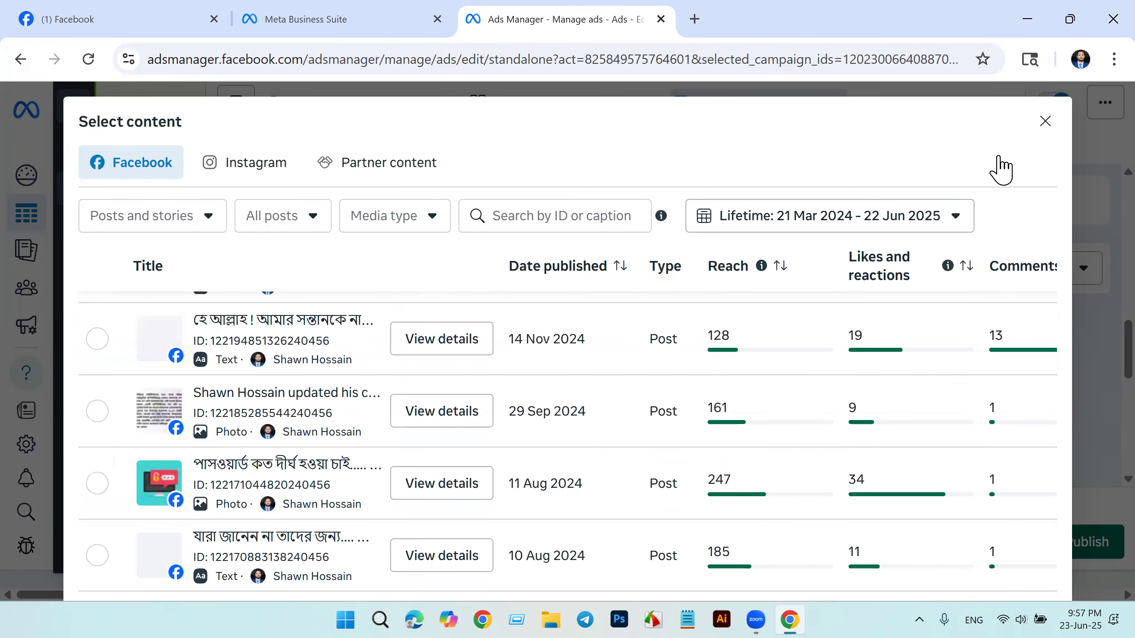
pyautogui.click(1045, 121)
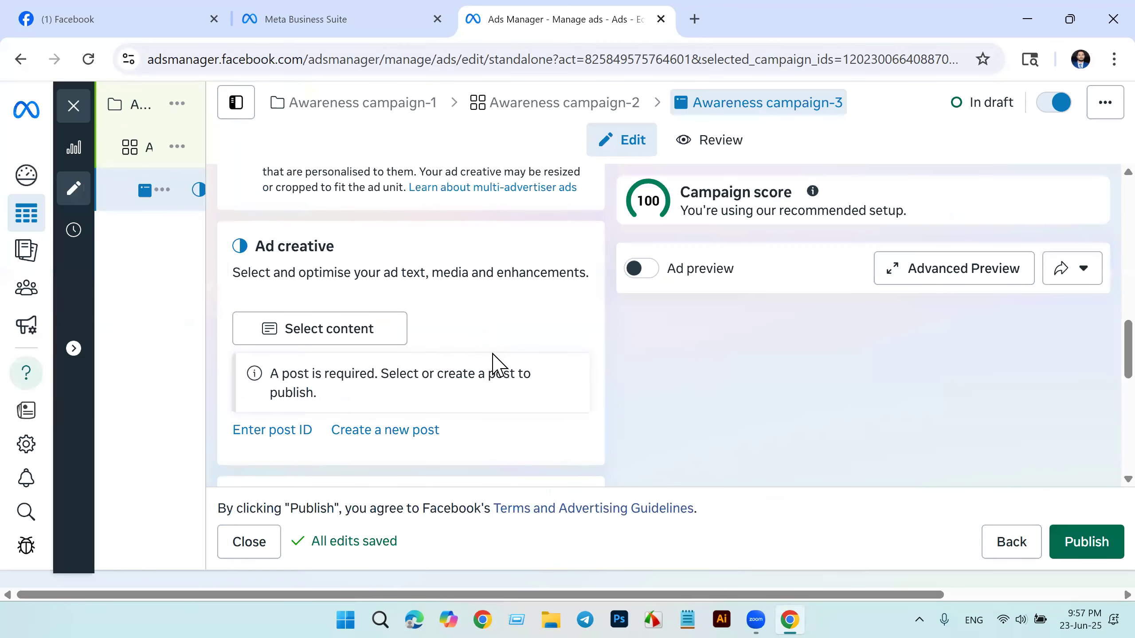
# Step: Check the ad's tracking and URL parameter settings, and turn on the ad preview
pyautogui.scroll(-3, 493, 356)
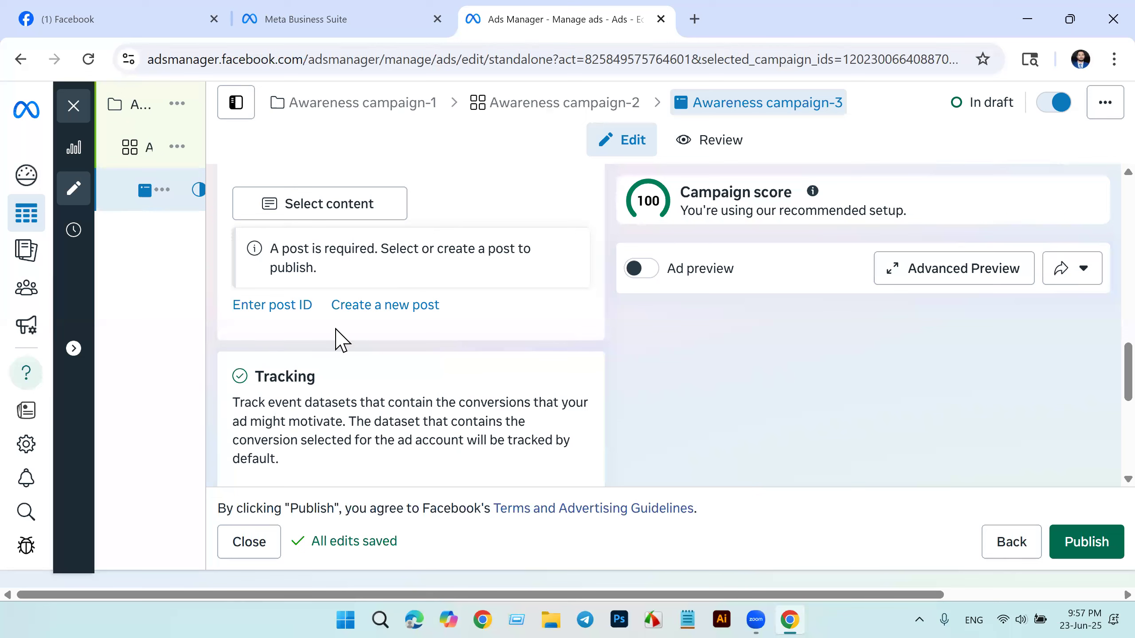
pyautogui.scroll(-5, 399, 370)
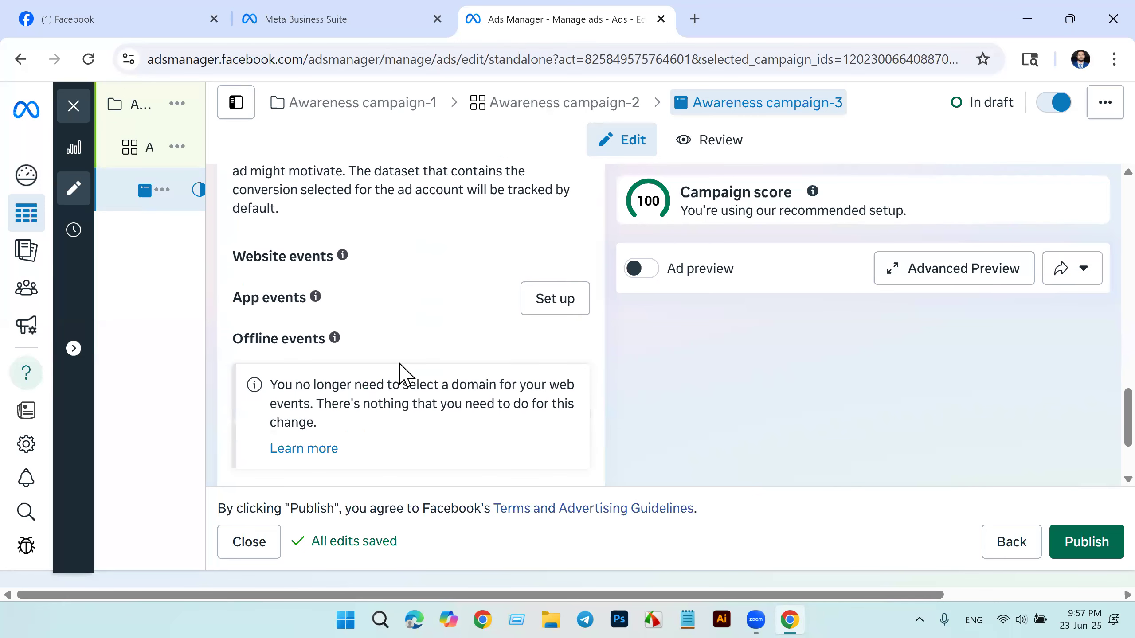
pyautogui.scroll(-3, 400, 370)
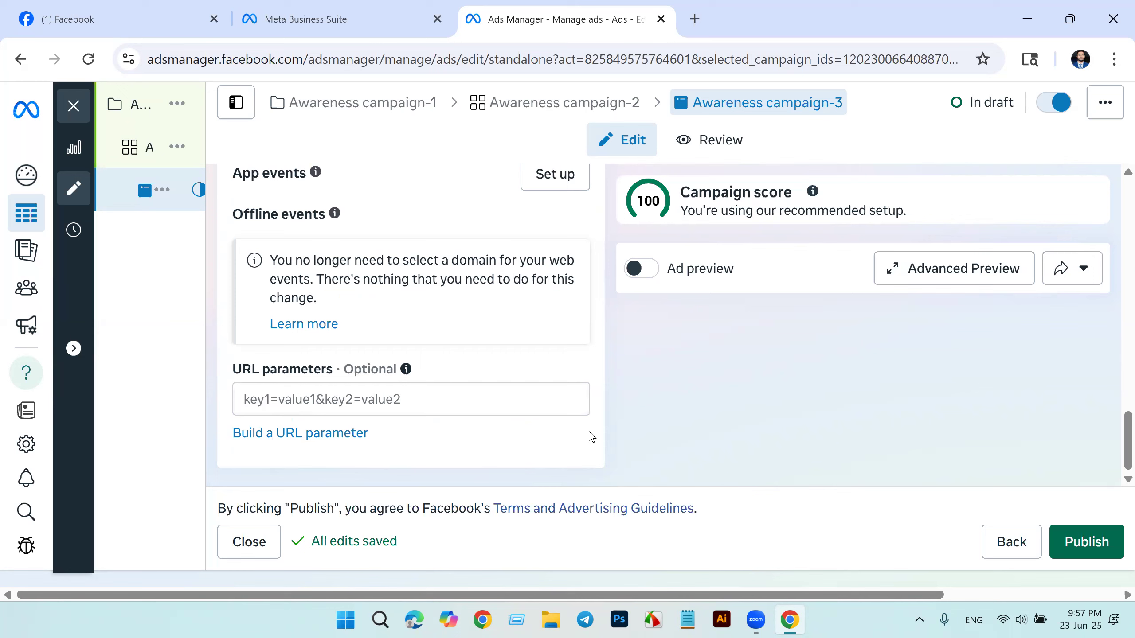
pyautogui.scroll(6, 776, 340)
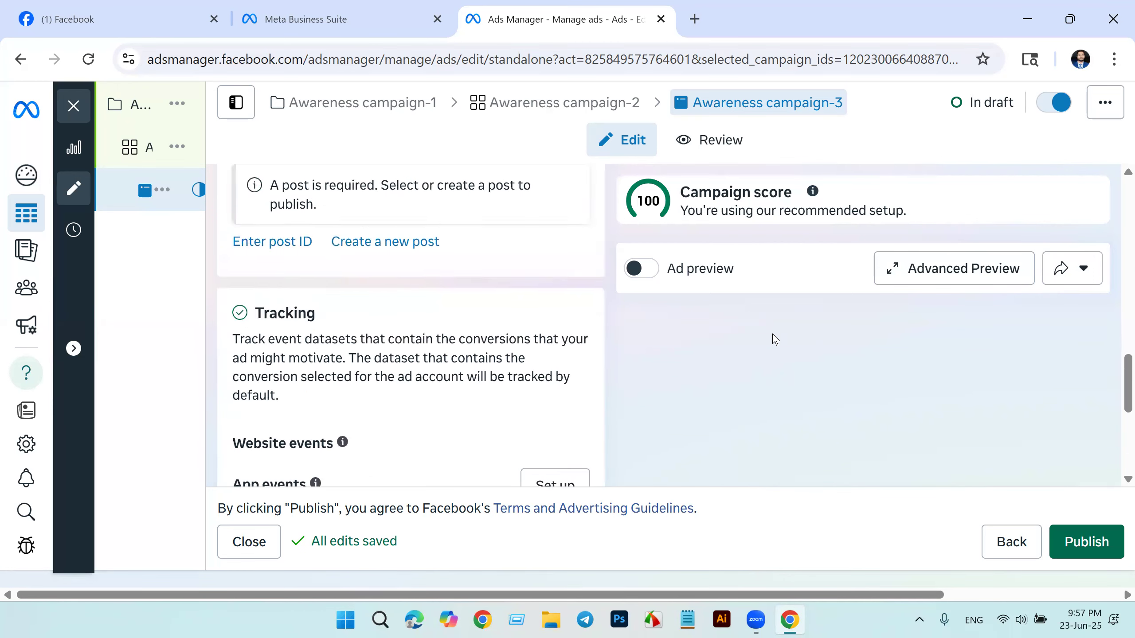
pyautogui.scroll(8, 715, 324)
pyautogui.click(640, 269)
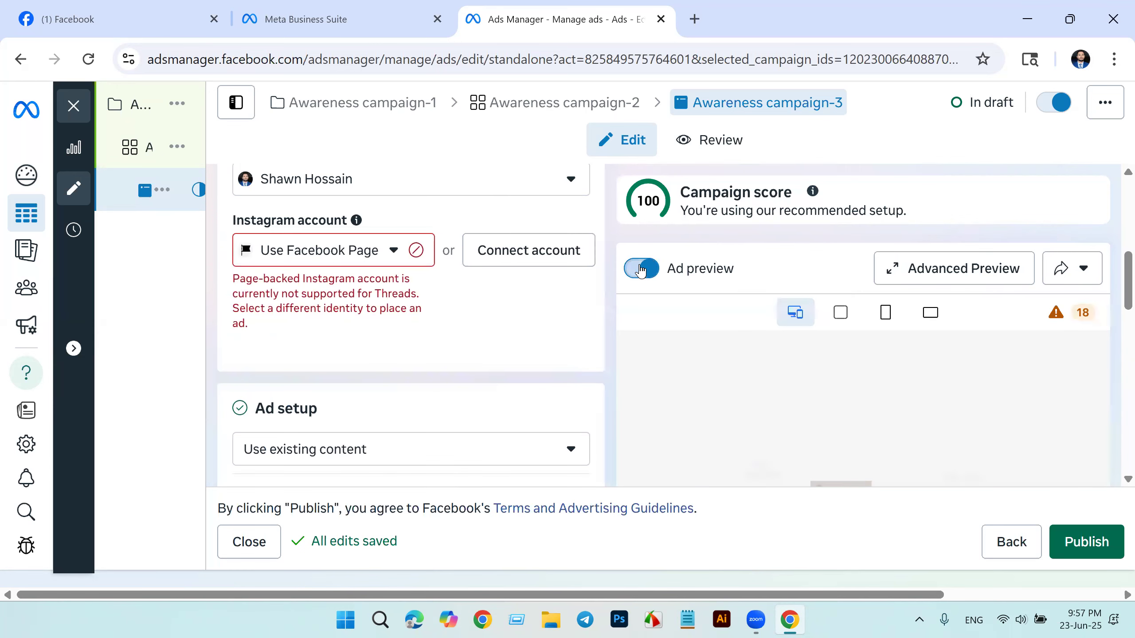
pyautogui.scroll(-7, 443, 374)
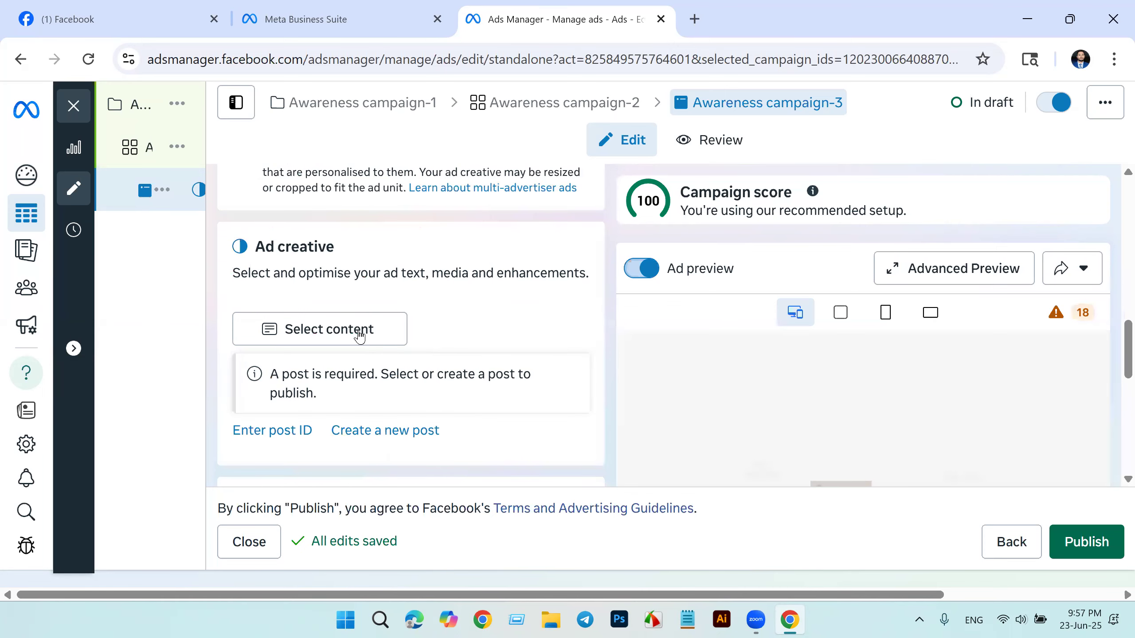
# Step: Choose the Facebook Page's Eid ul-Adha greeting photo post published on 6 June as the ad's existing content, with the ad preview on
pyautogui.click(358, 336)
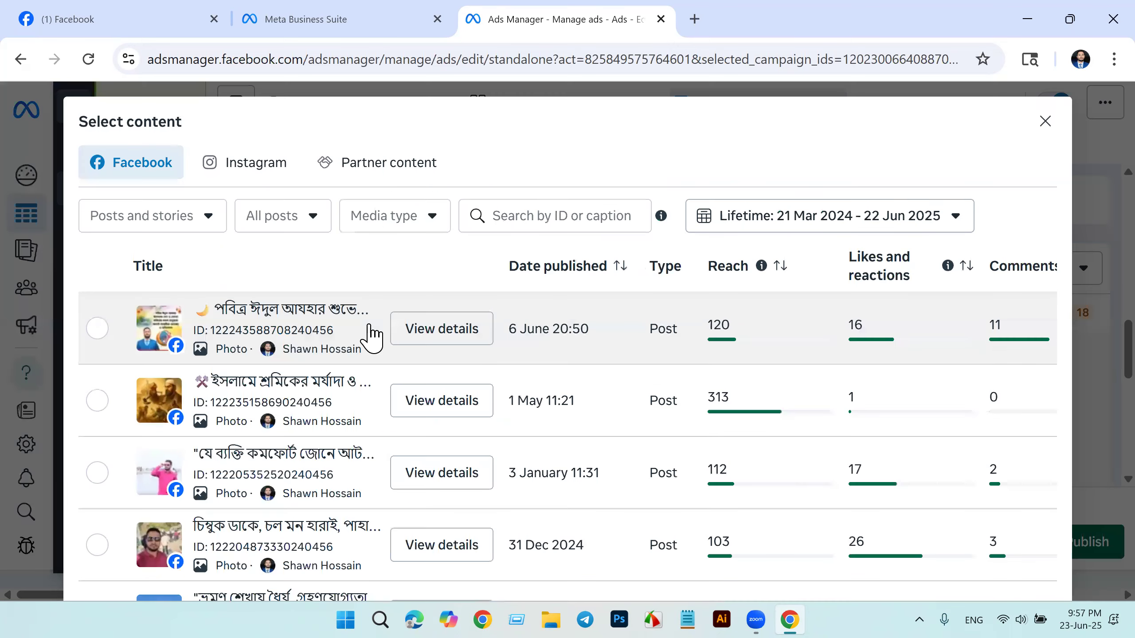
pyautogui.click(97, 331)
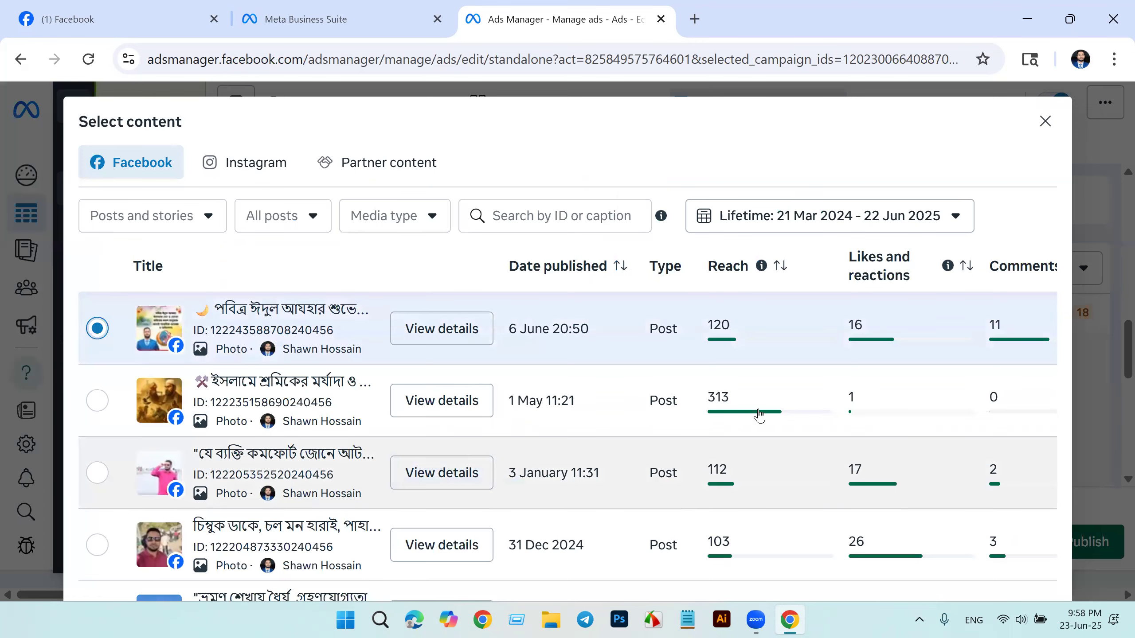
pyautogui.scroll(-15, 809, 405)
pyautogui.scroll(-3, 808, 405)
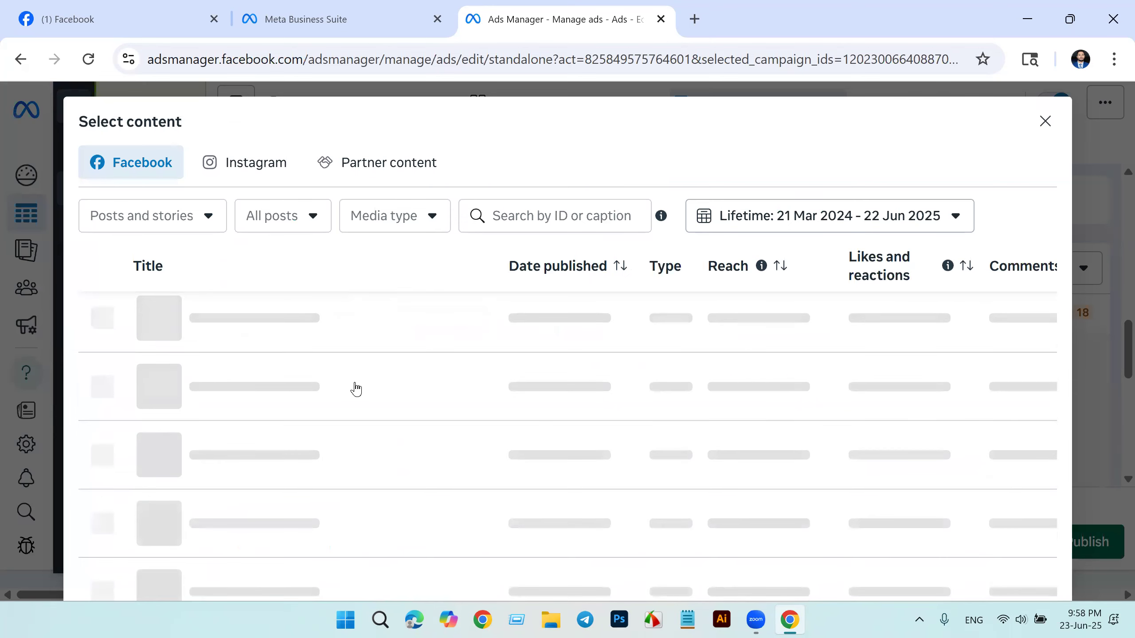
pyautogui.scroll(6, 356, 390)
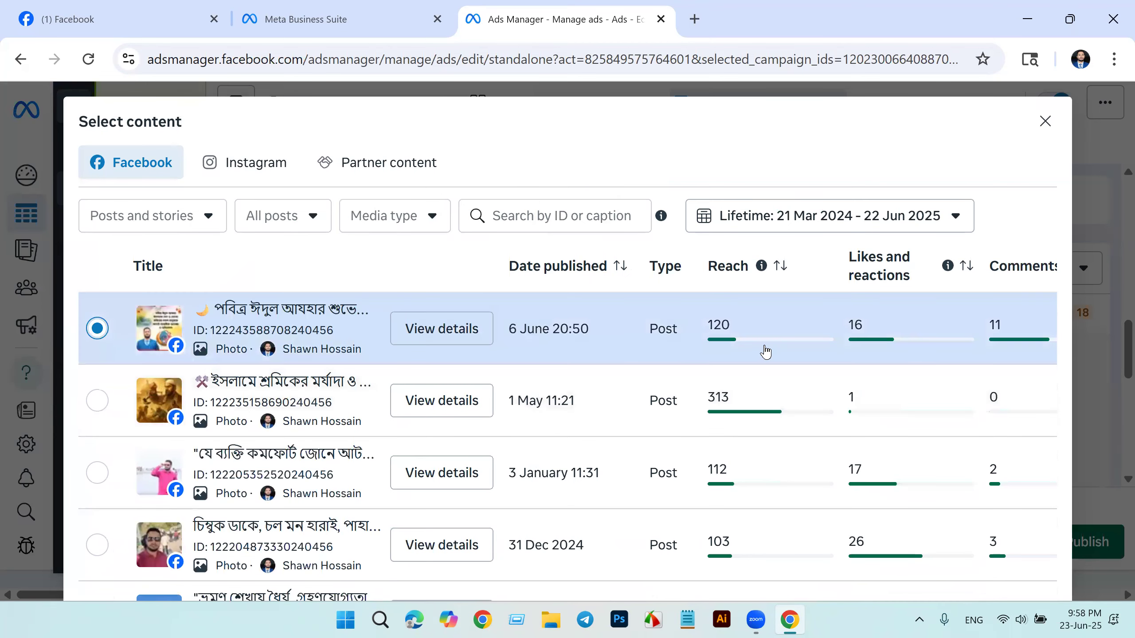
pyautogui.click(445, 335)
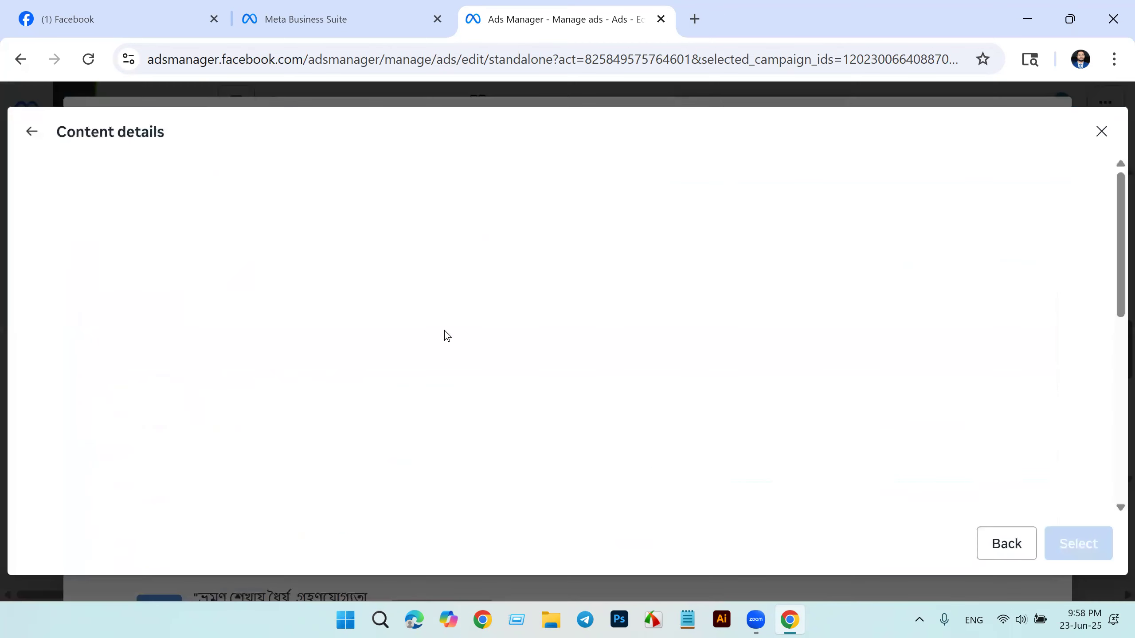
pyautogui.click(1078, 543)
pyautogui.click(634, 269)
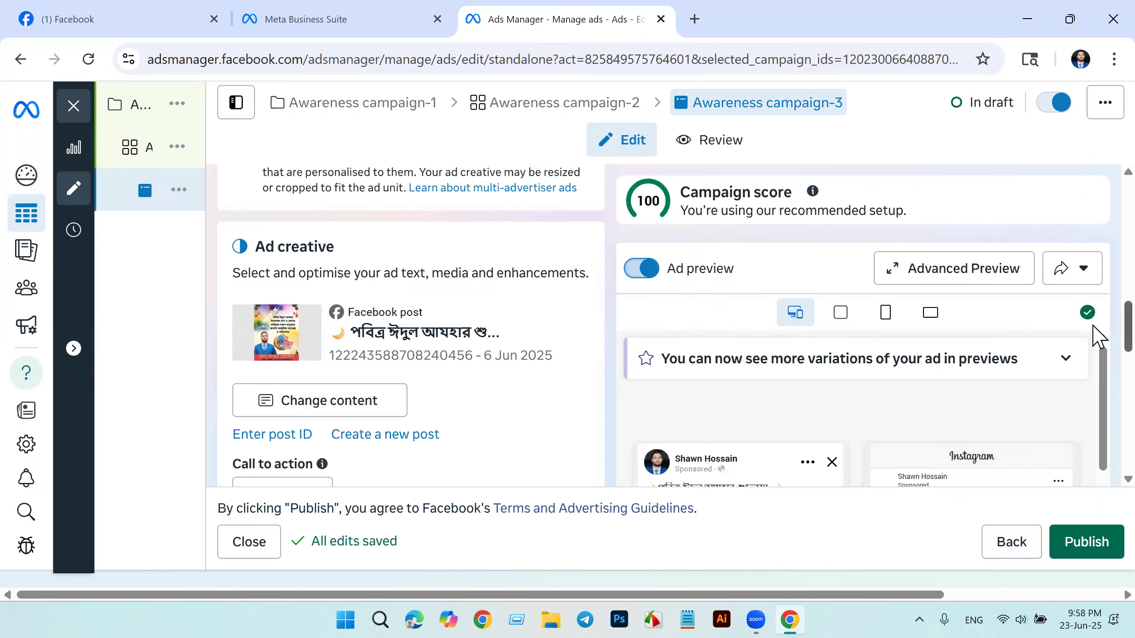
# Step: Examine the ad preview variations across the Facebook and Instagram placements, including Feed, Explore and Reels
pyautogui.moveTo(1094, 355); pyautogui.dragTo(1096, 396)
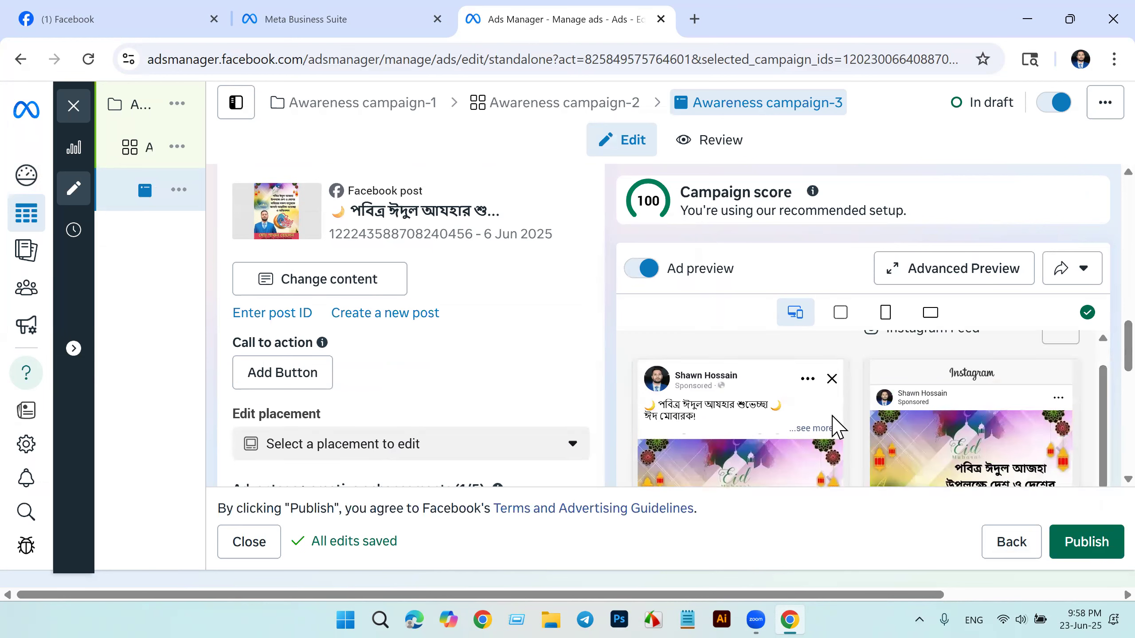
pyautogui.scroll(-3, 776, 422)
pyautogui.scroll(-5, 776, 420)
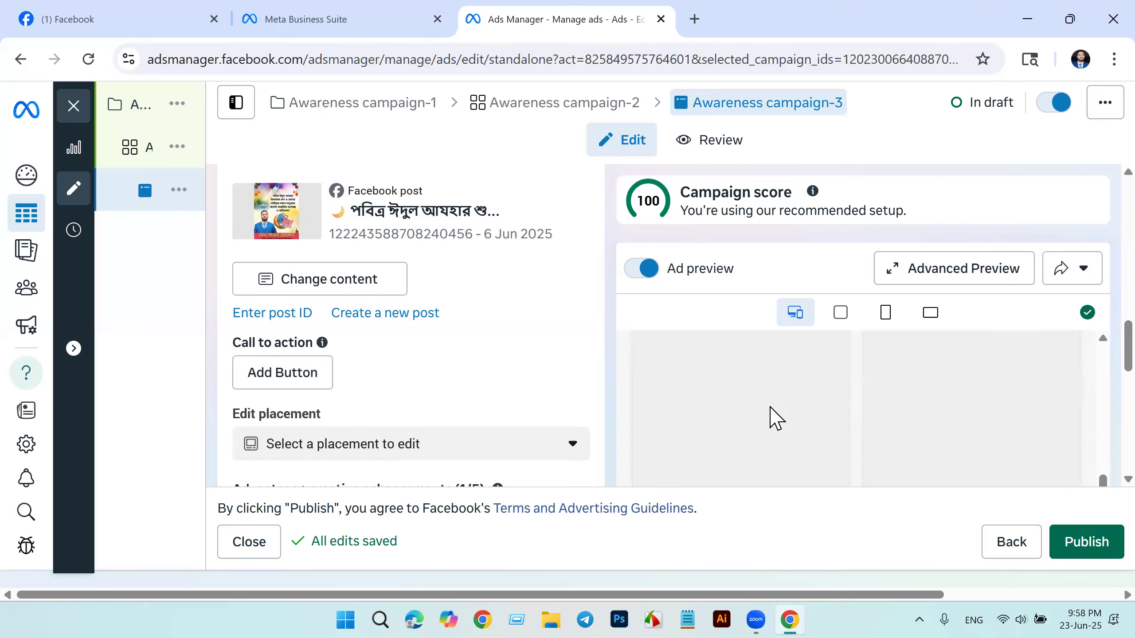
pyautogui.scroll(-2, 776, 418)
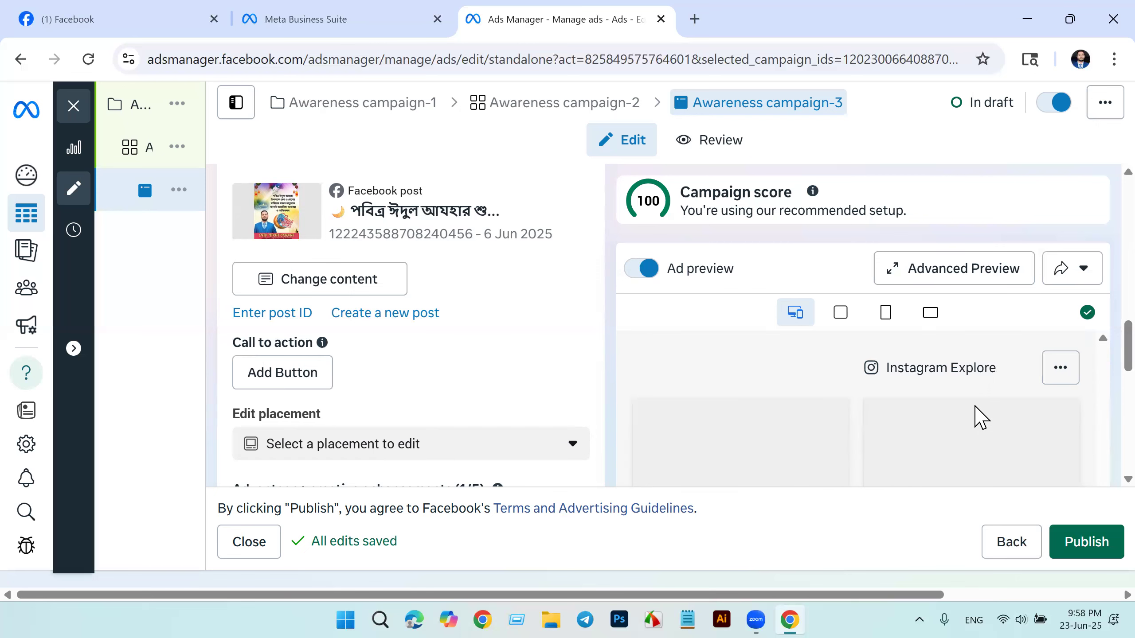
pyautogui.scroll(-10, 968, 406)
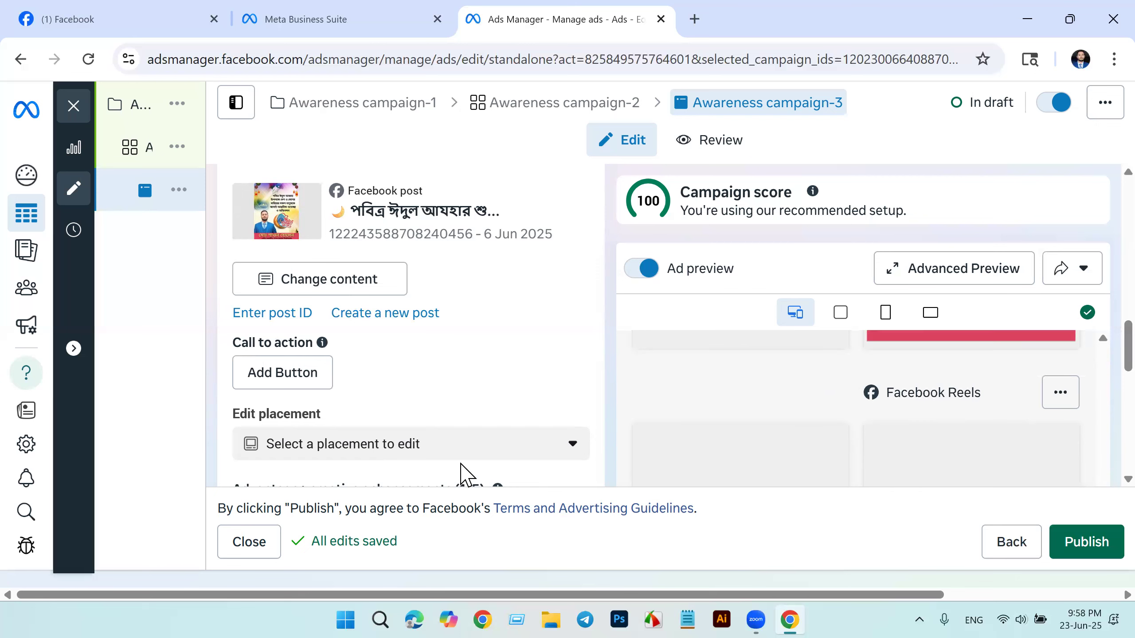
pyautogui.scroll(8, 961, 412)
pyautogui.scroll(-2, 961, 412)
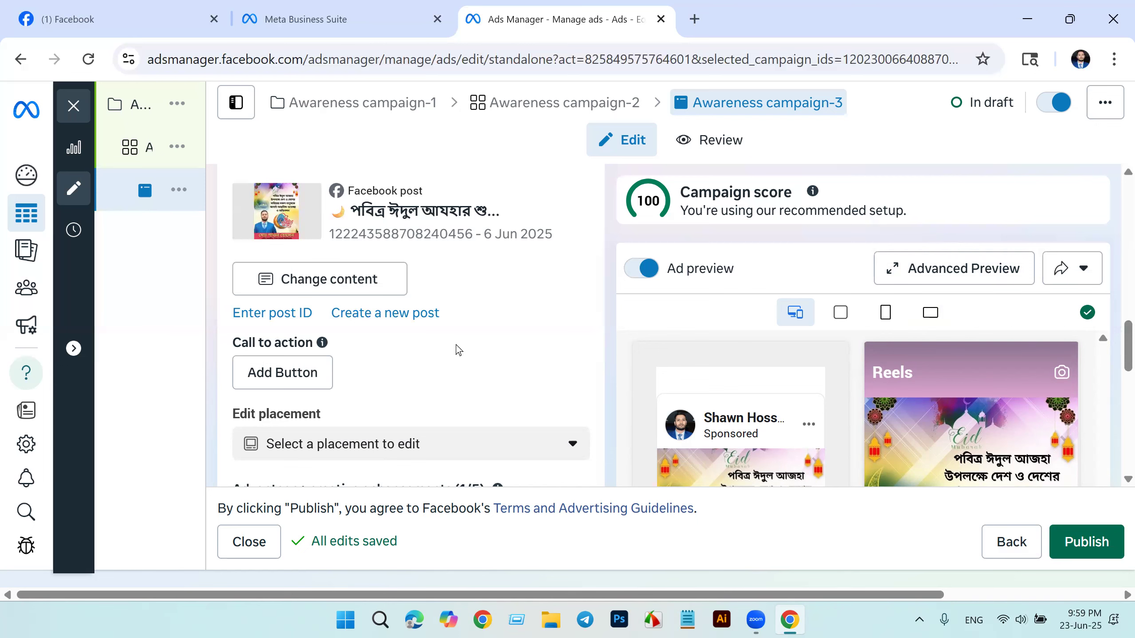
# Step: Review the whole ad form, from the ad name, partnership ad, identity and ad setup sections to tracking and URL parameters
pyautogui.scroll(-15, 458, 350)
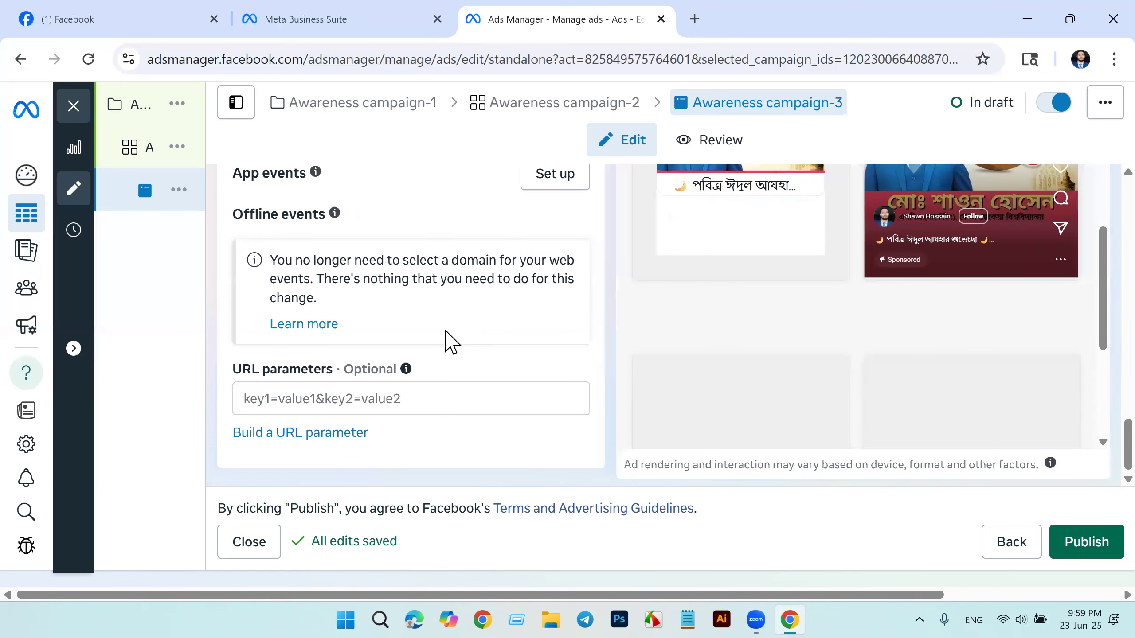
pyautogui.scroll(15, 447, 336)
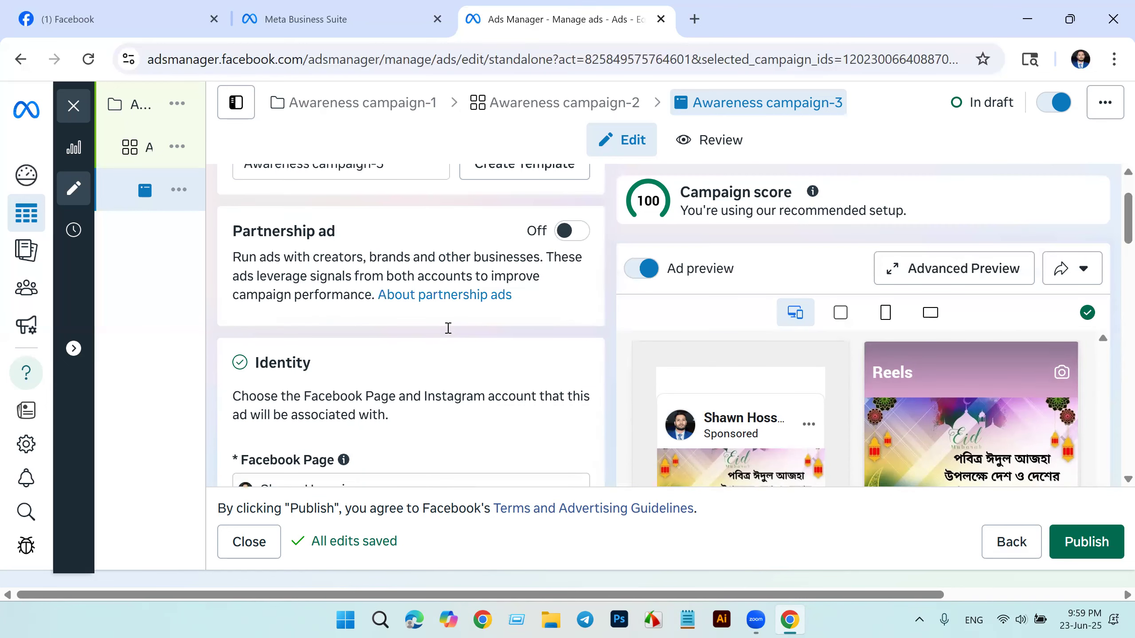
pyautogui.scroll(2, 448, 328)
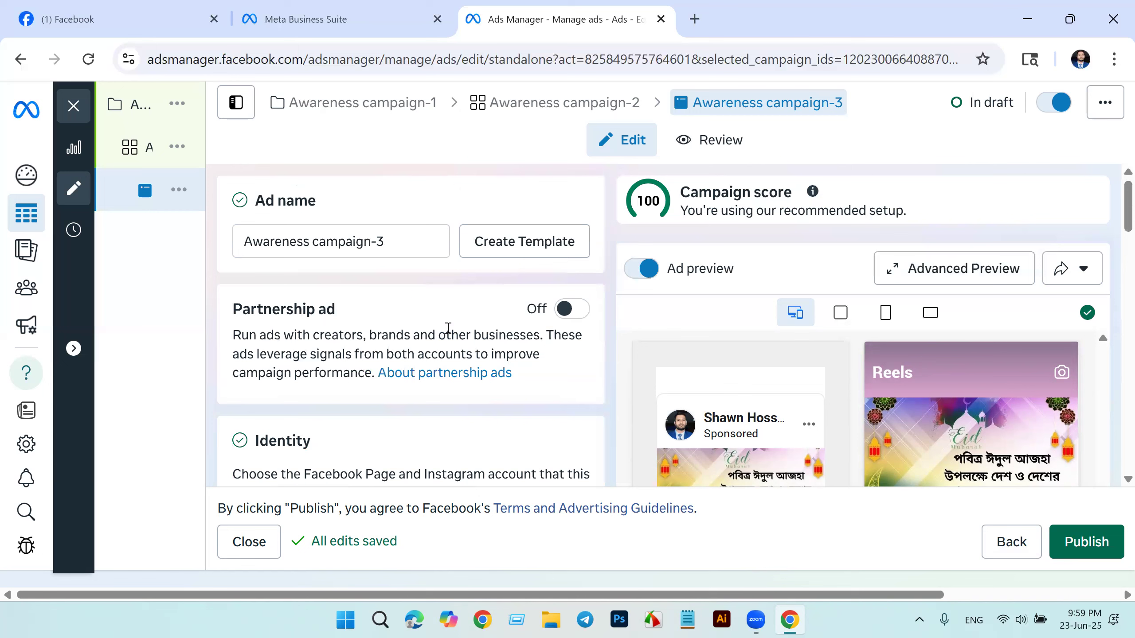
pyautogui.scroll(-8, 447, 331)
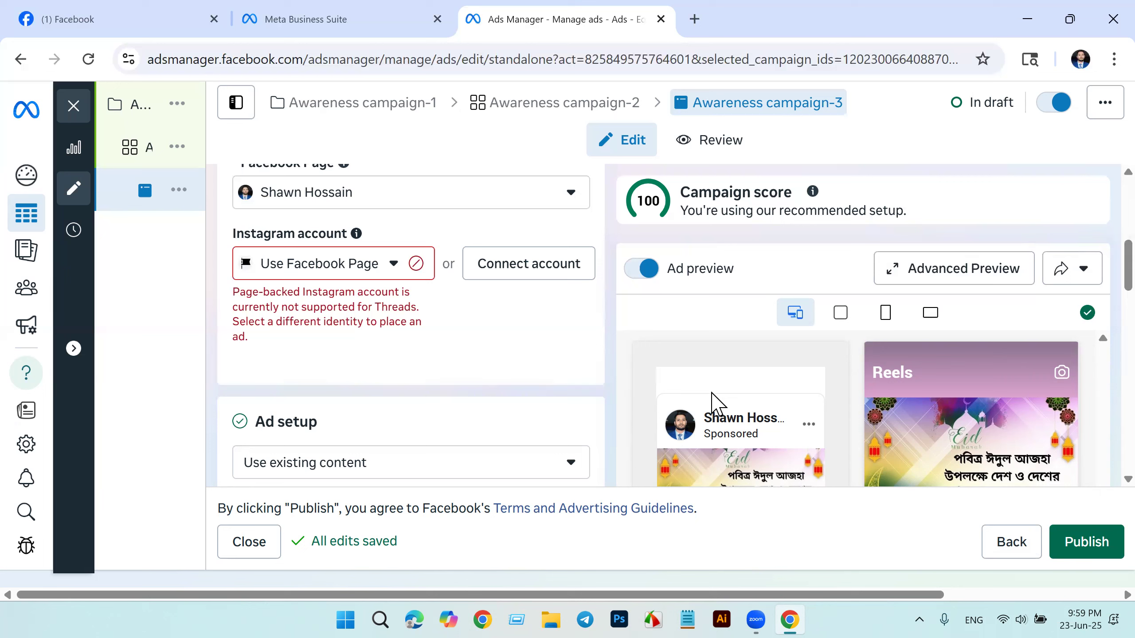
pyautogui.scroll(-2, 715, 393)
pyautogui.scroll(-1, 714, 384)
pyautogui.scroll(3, 614, 360)
pyautogui.scroll(4, 526, 357)
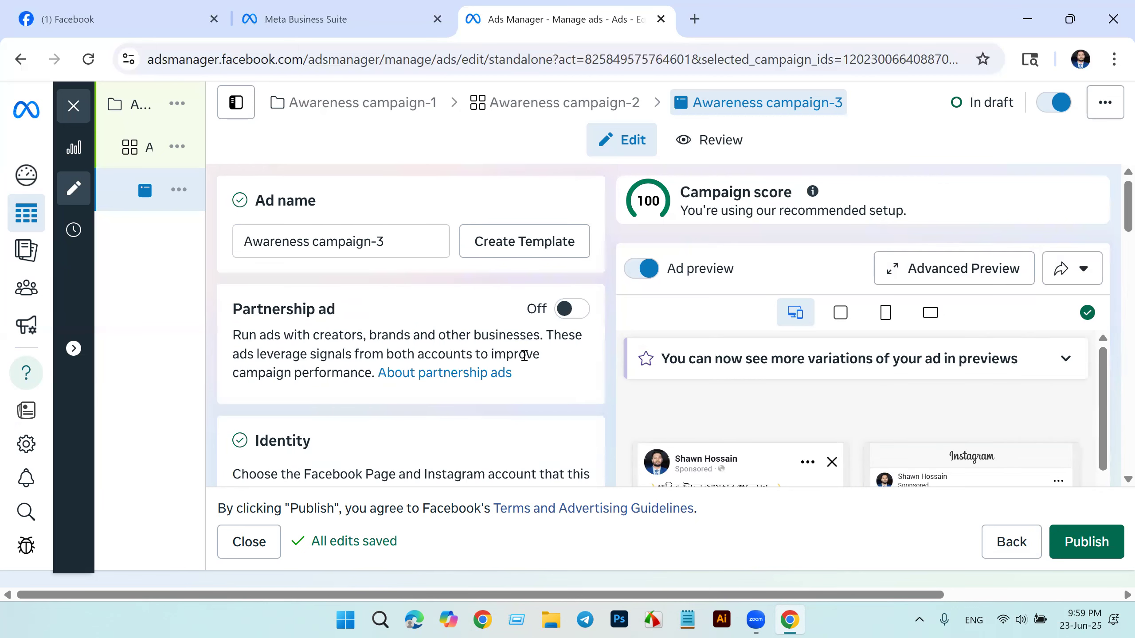
# Step: Return through the ad set to the campaign level and close the editor, leaving Awareness campaign-1 as an unpublished draft
pyautogui.click(1010, 544)
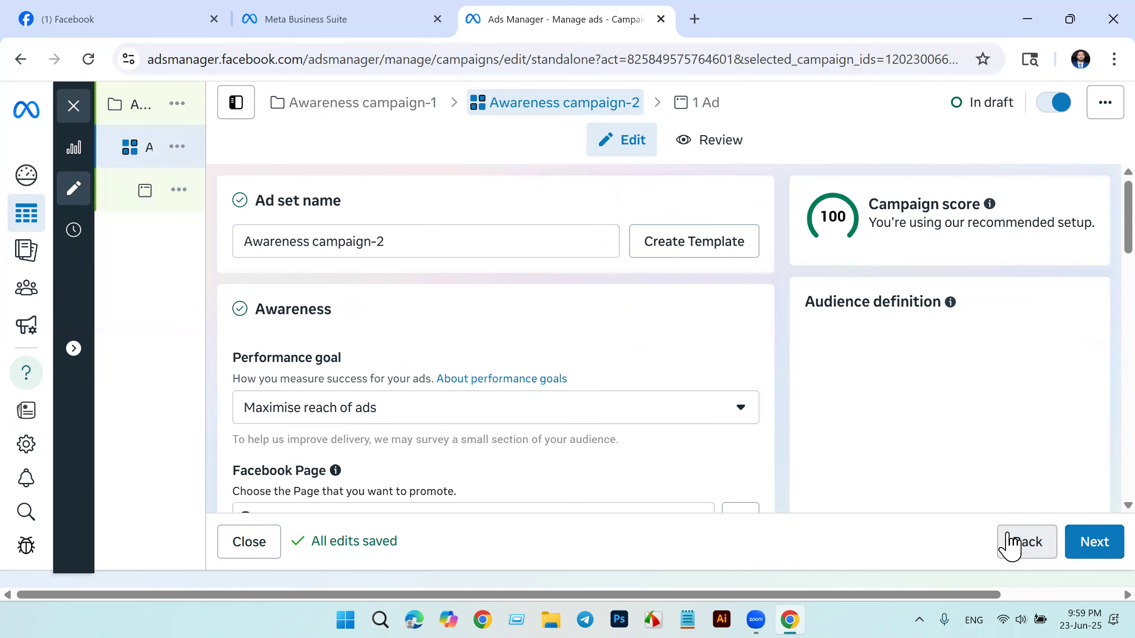
pyautogui.click(1027, 543)
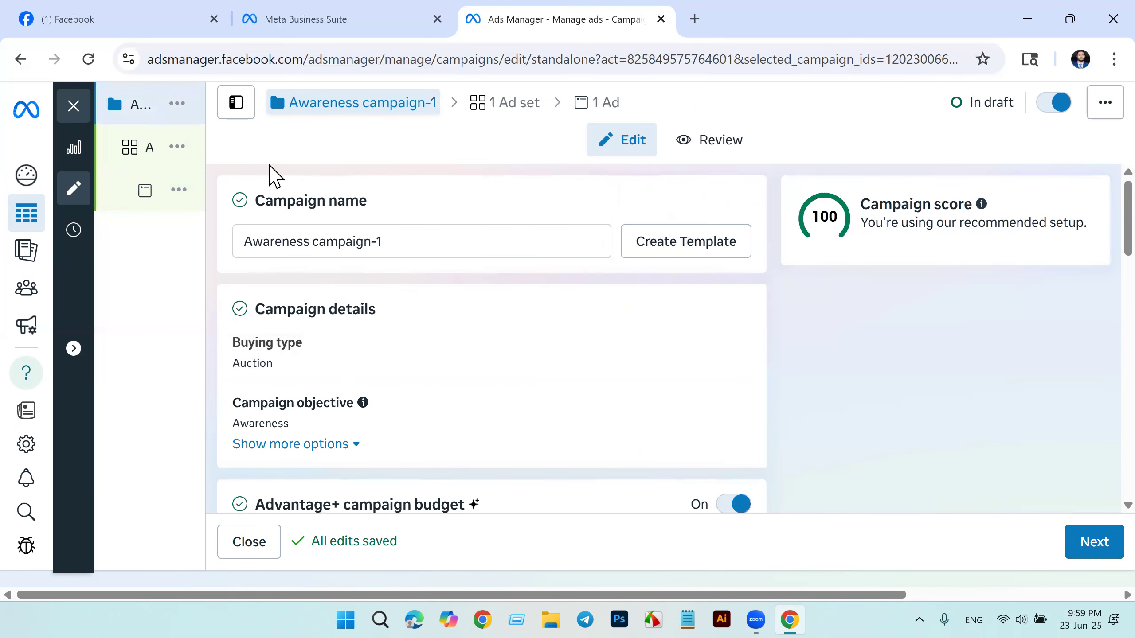
pyautogui.click(74, 108)
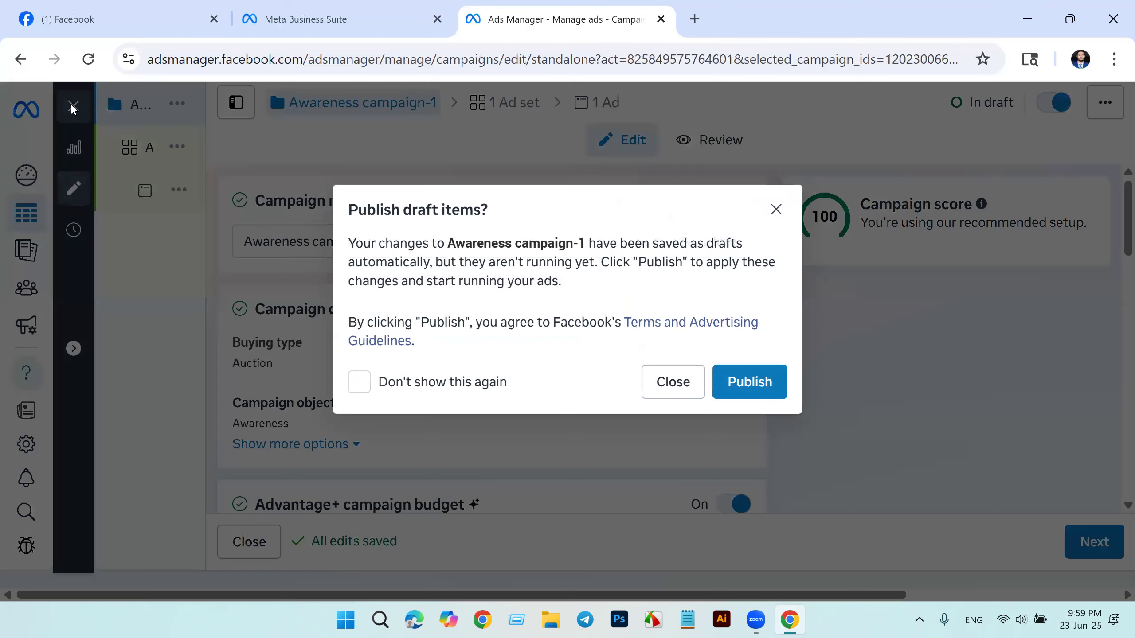
pyautogui.click(674, 384)
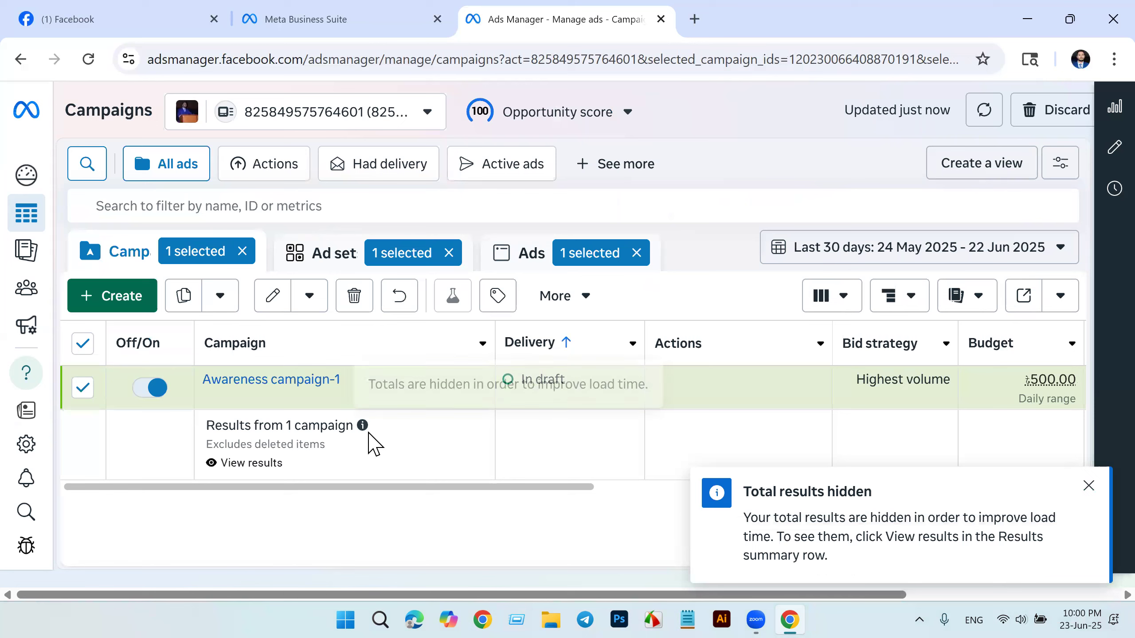
# Step: Delete the draft campaign Awareness campaign-1 from the campaigns list and confirm the deletion
pyautogui.moveTo(115, 456)
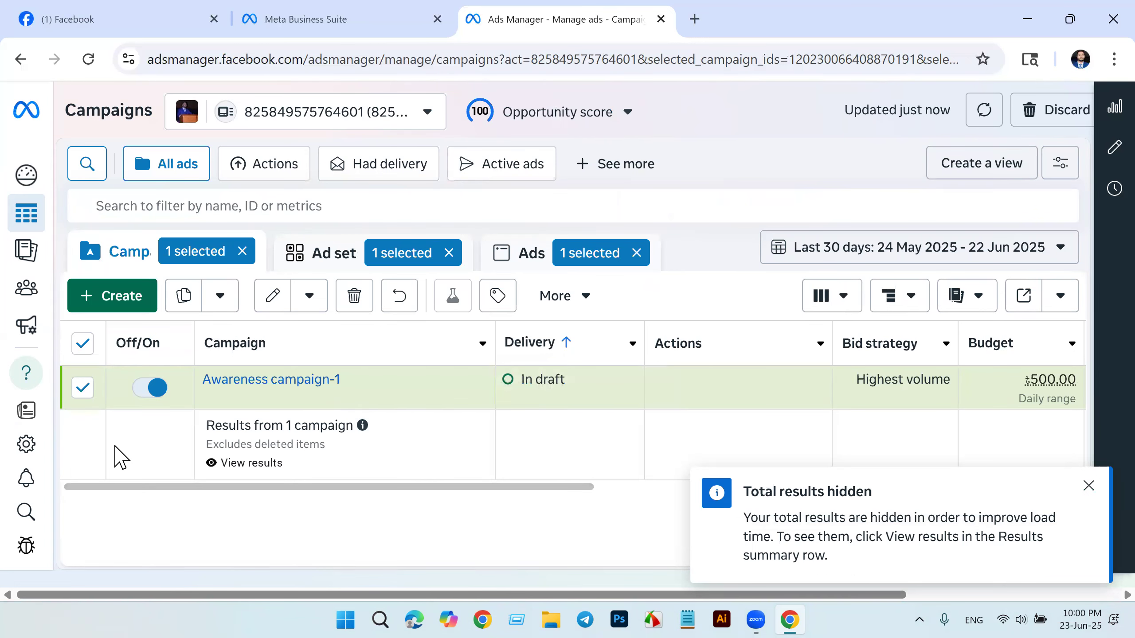
pyautogui.click(354, 300)
pyautogui.click(727, 324)
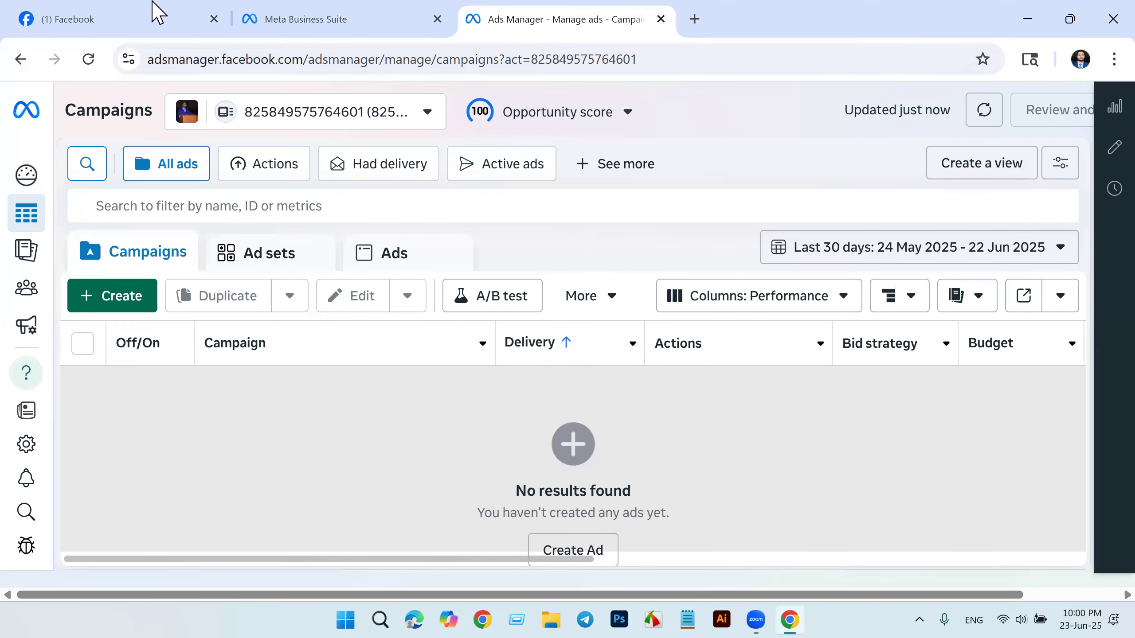
# Step: Revisit the open Facebook Page, and switch to the Meta Business Suite home page of Digital Marketing
pyautogui.click(110, 20)
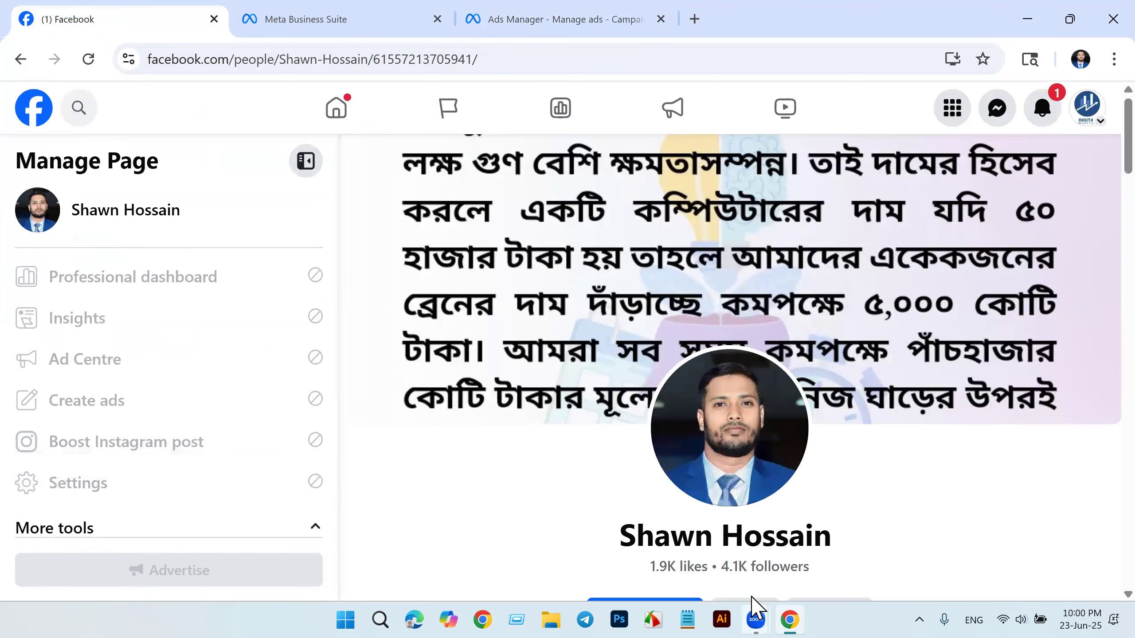
pyautogui.moveTo(756, 598)
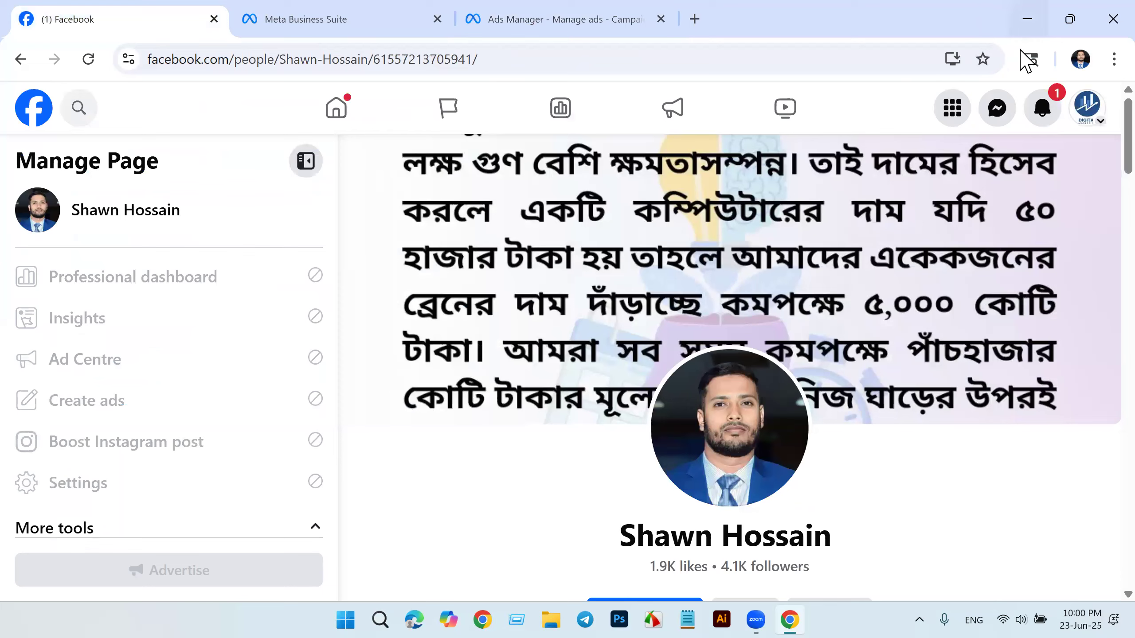
pyautogui.click(312, 22)
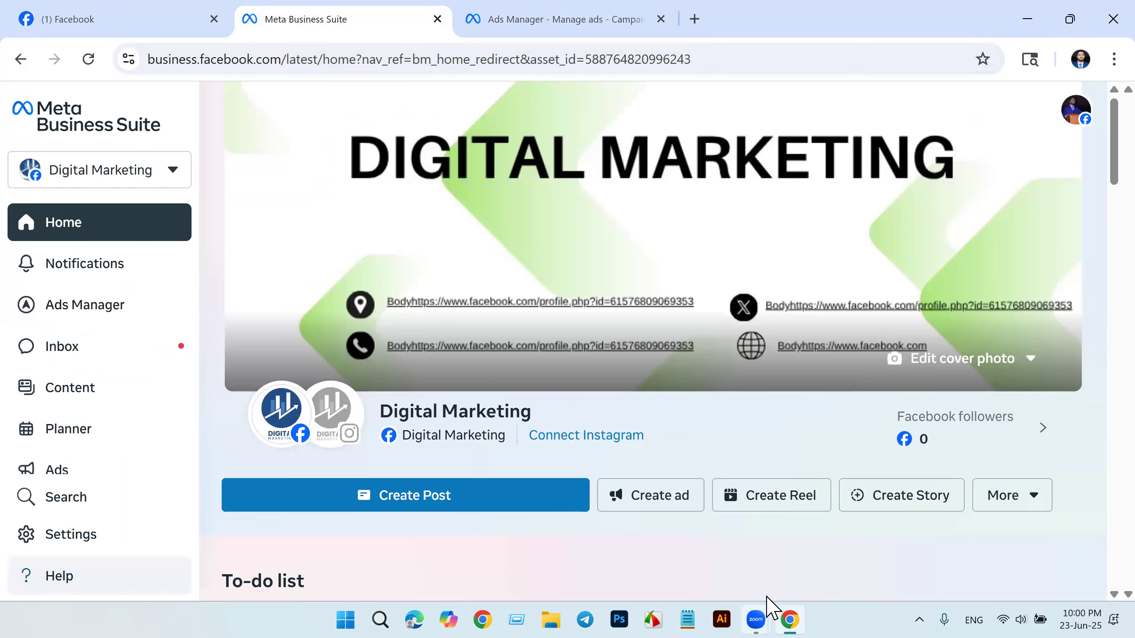
pyautogui.moveTo(762, 608)
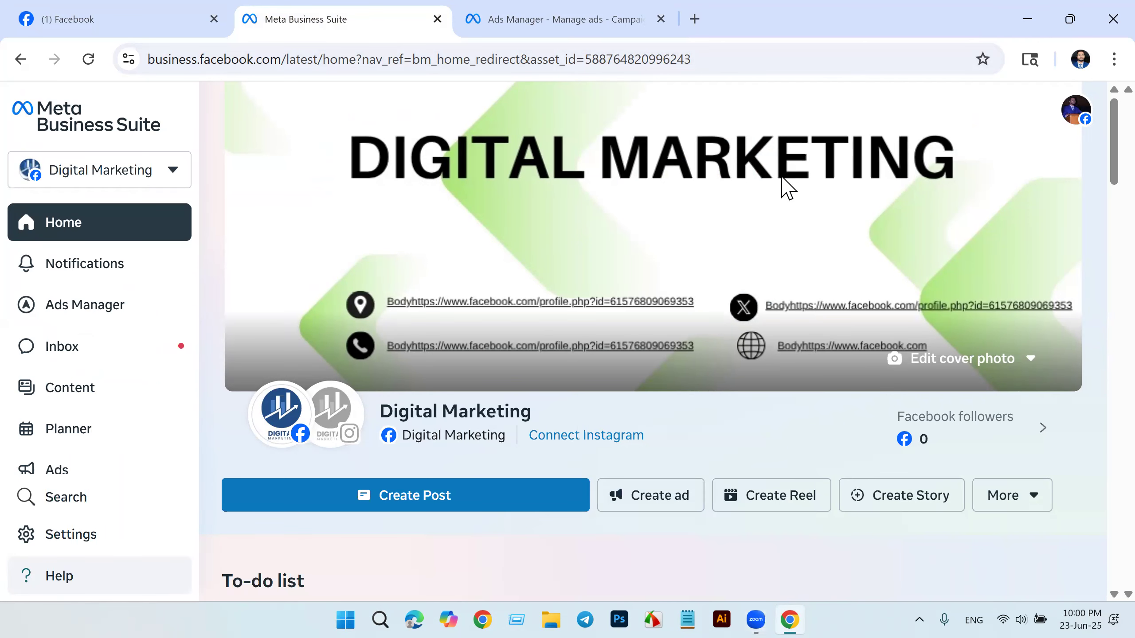